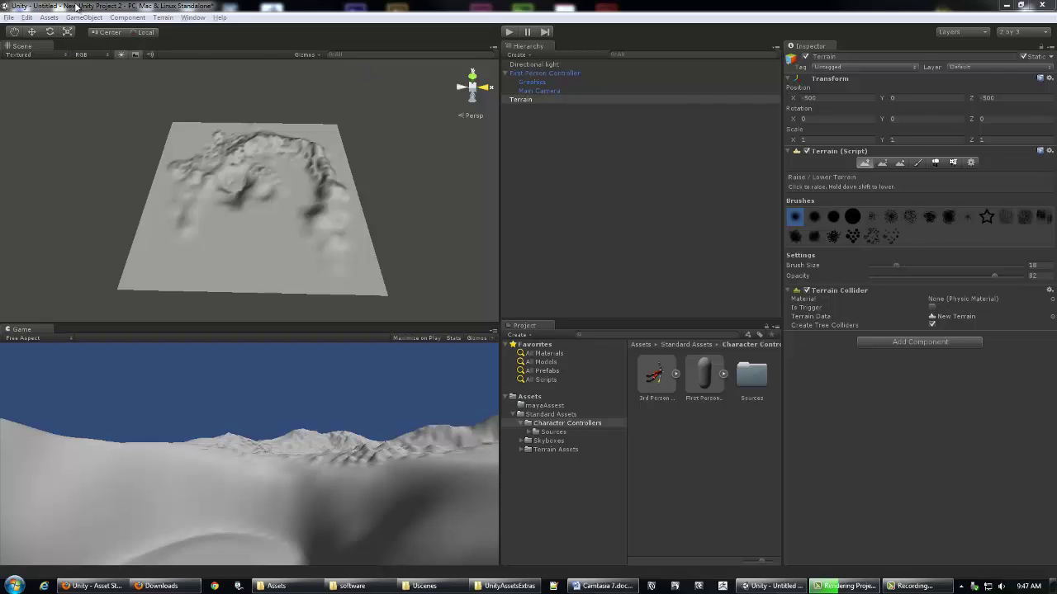
Step: Choose Desktop > Terrain Toolkit 1.0.2 > TerrainToolkit_1_0_2.unitypackage as a custom package to import
click(51, 18)
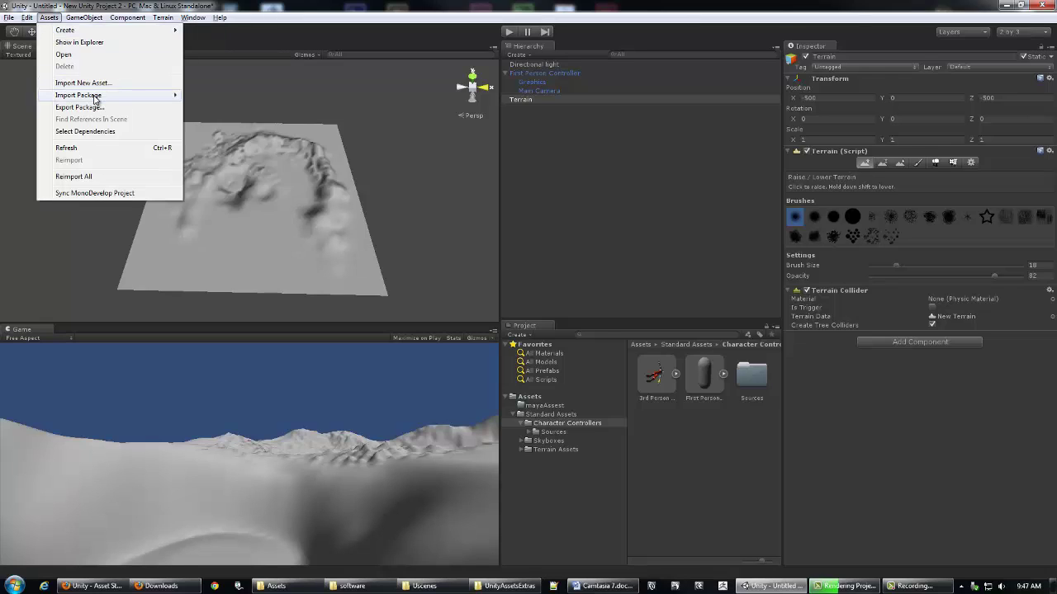
mouse_move(95, 99)
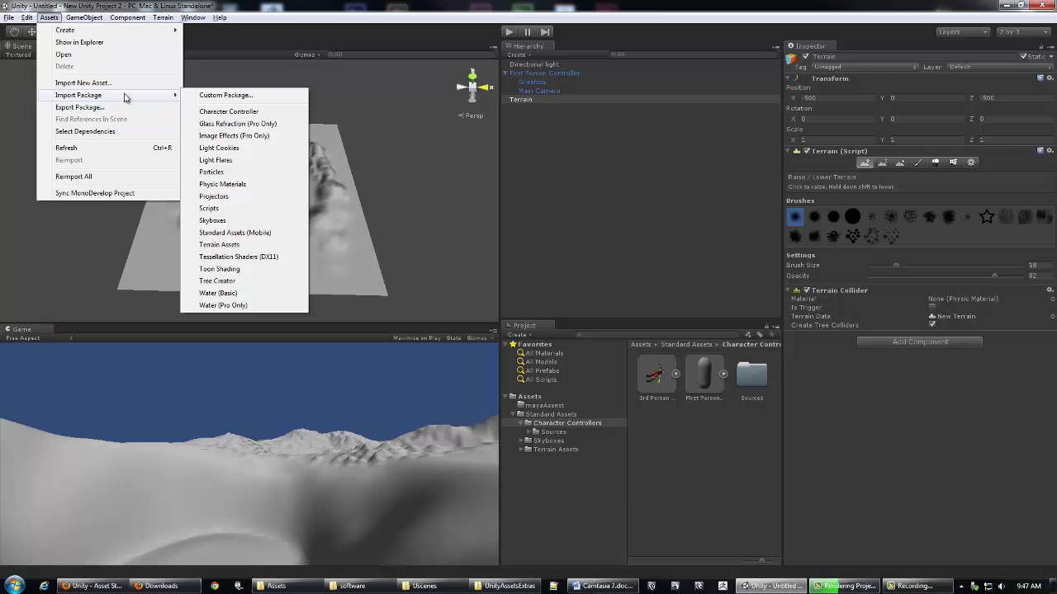
click(225, 96)
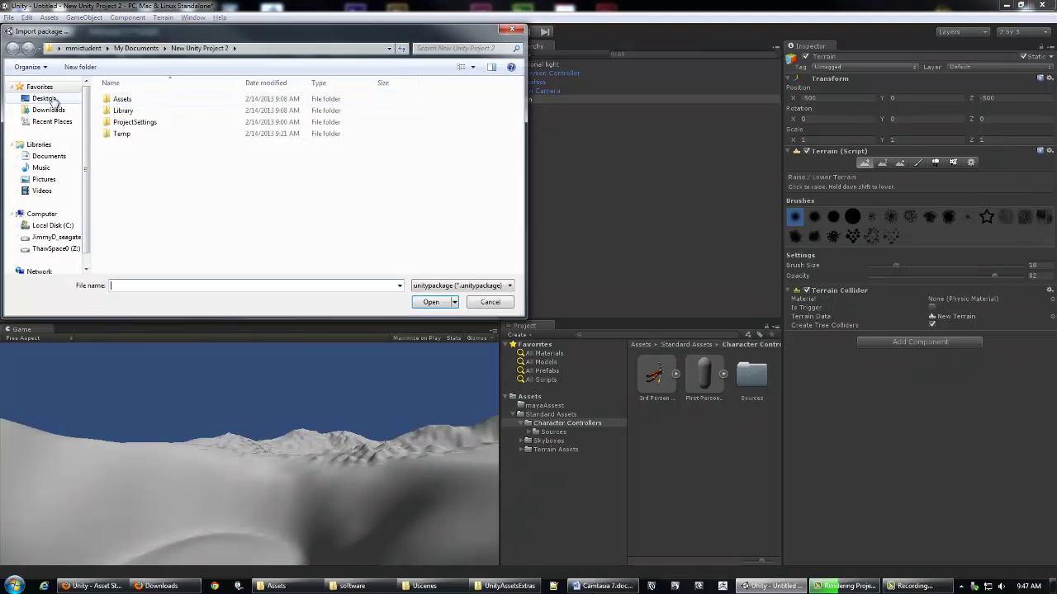
click(44, 98)
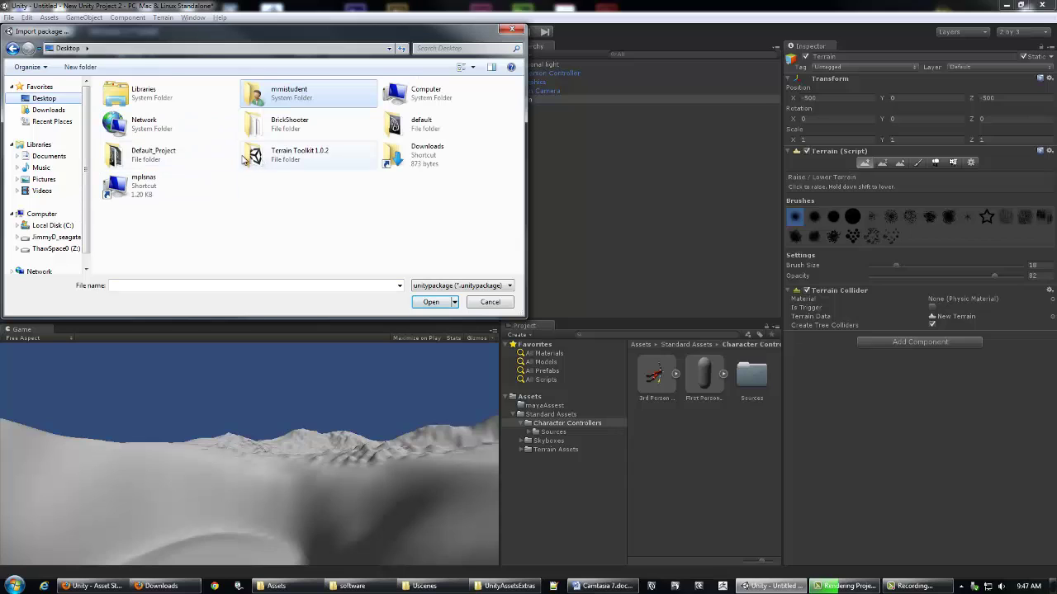
click(245, 159)
drag(120, 32, 194, 107)
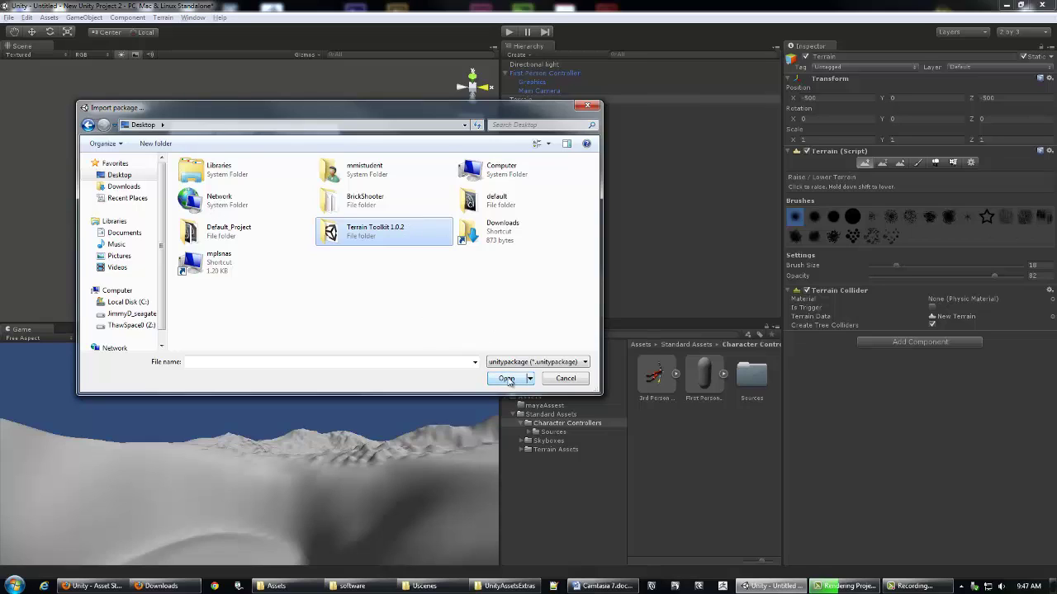
click(507, 379)
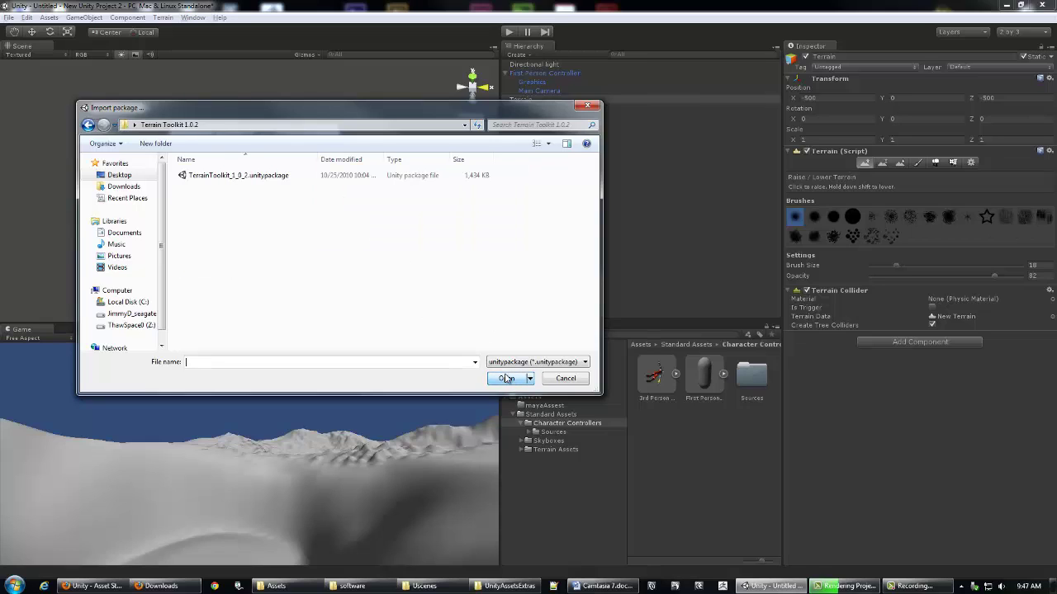
click(253, 177)
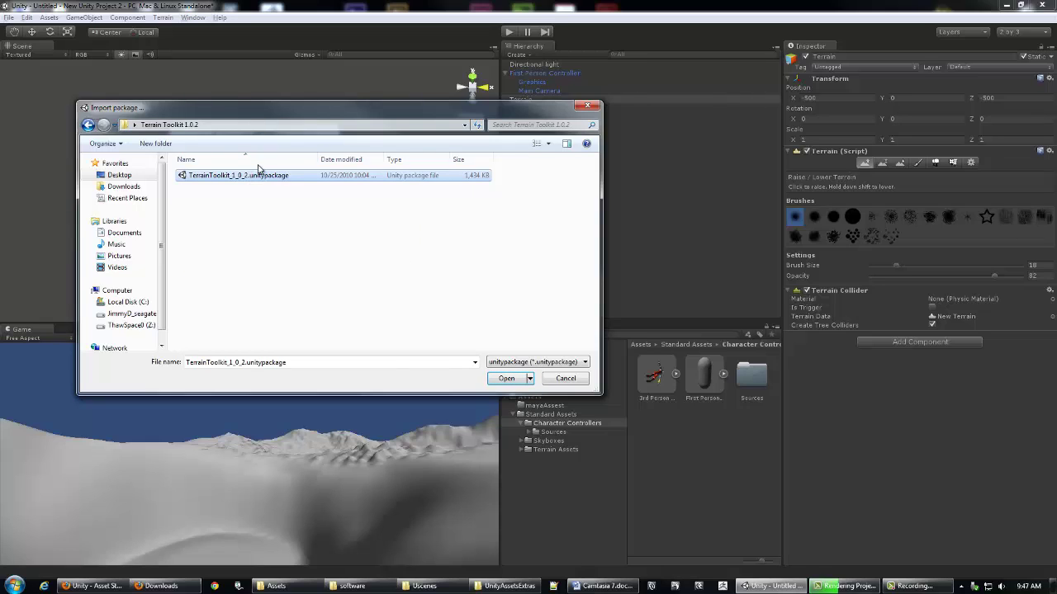
click(517, 383)
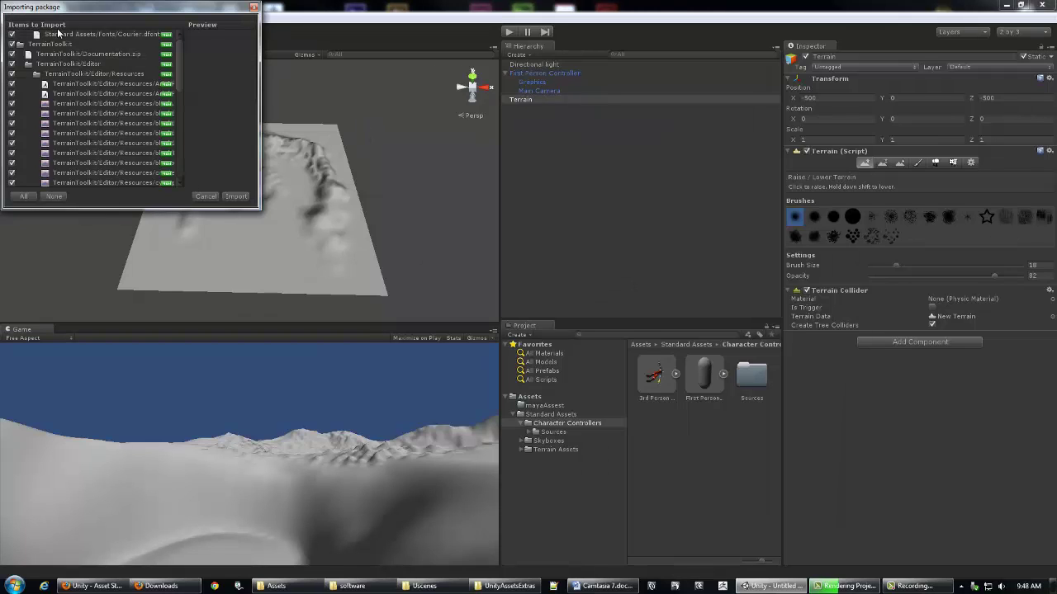
Step: Import every listed TerrainToolkit package item, adding TerrainToolkit and Fonts folders to Assets
drag(71, 14, 93, 41)
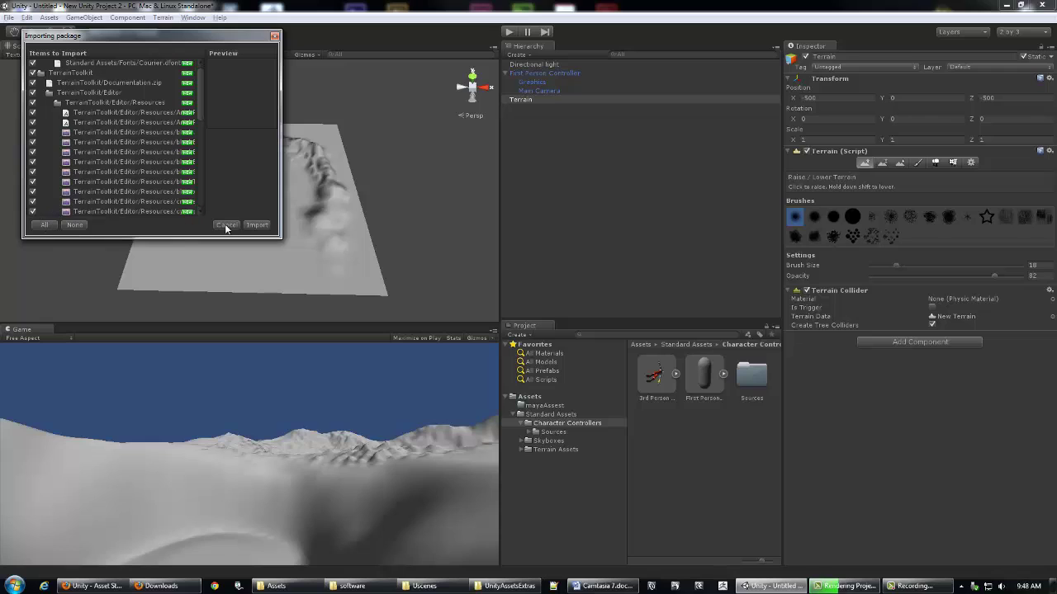
click(258, 226)
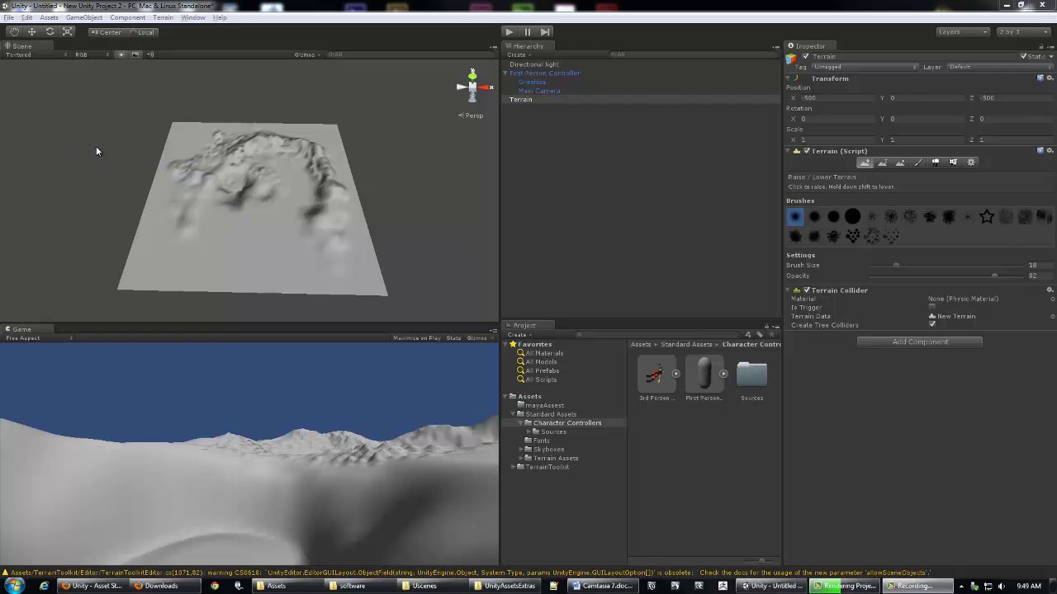
Step: Open the TerrainToolkit folder in the Project panel and view its Read me
click(41, 17)
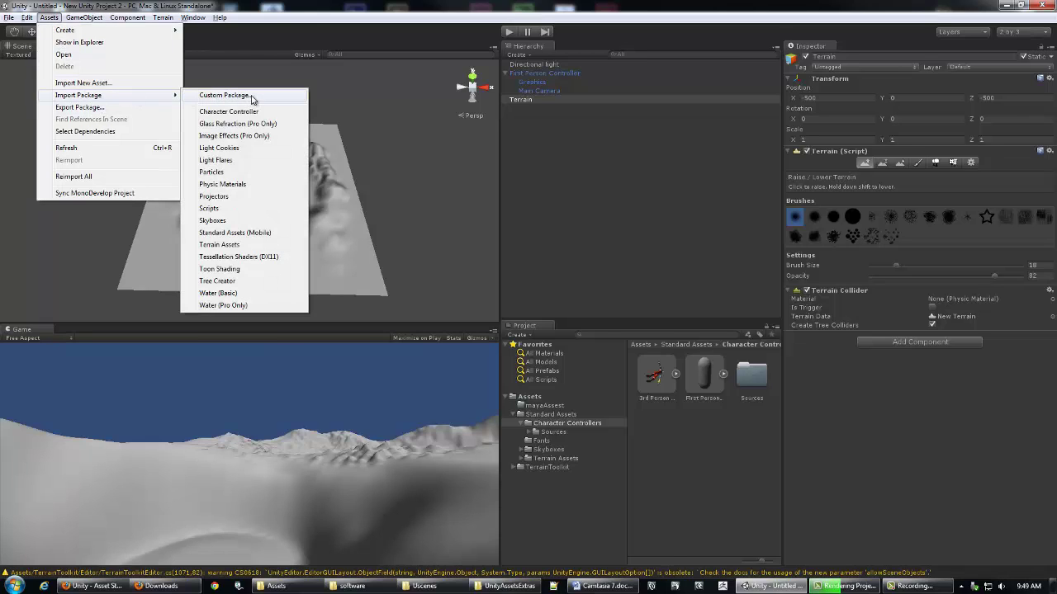
click(321, 16)
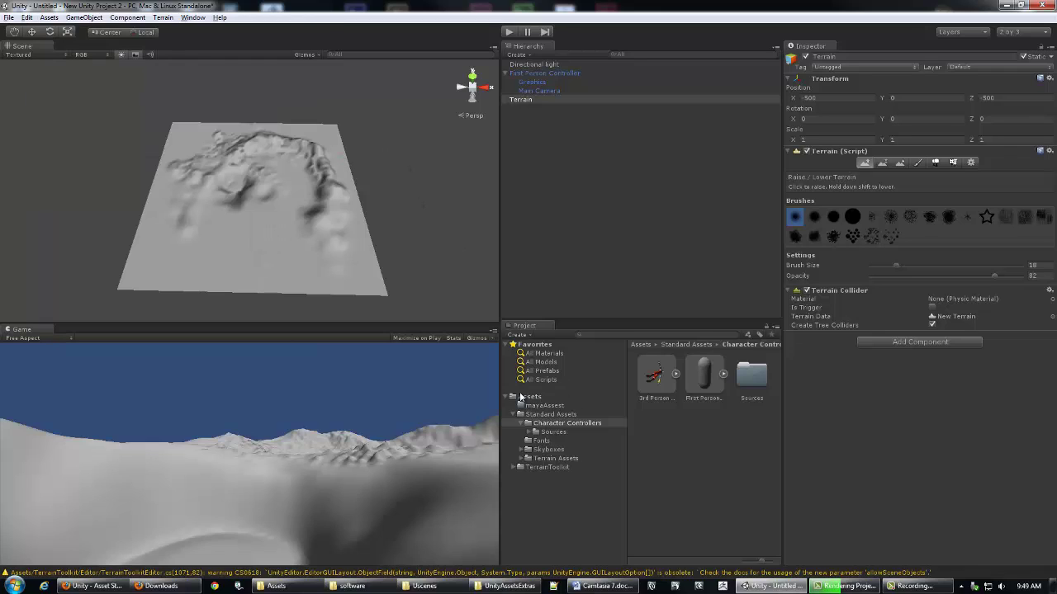
click(543, 467)
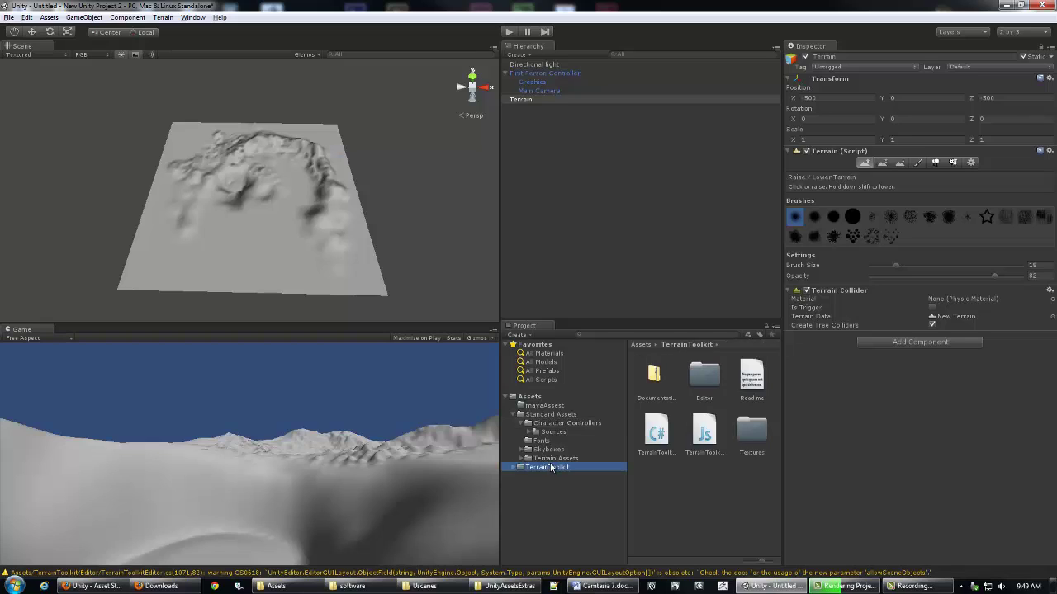
click(753, 381)
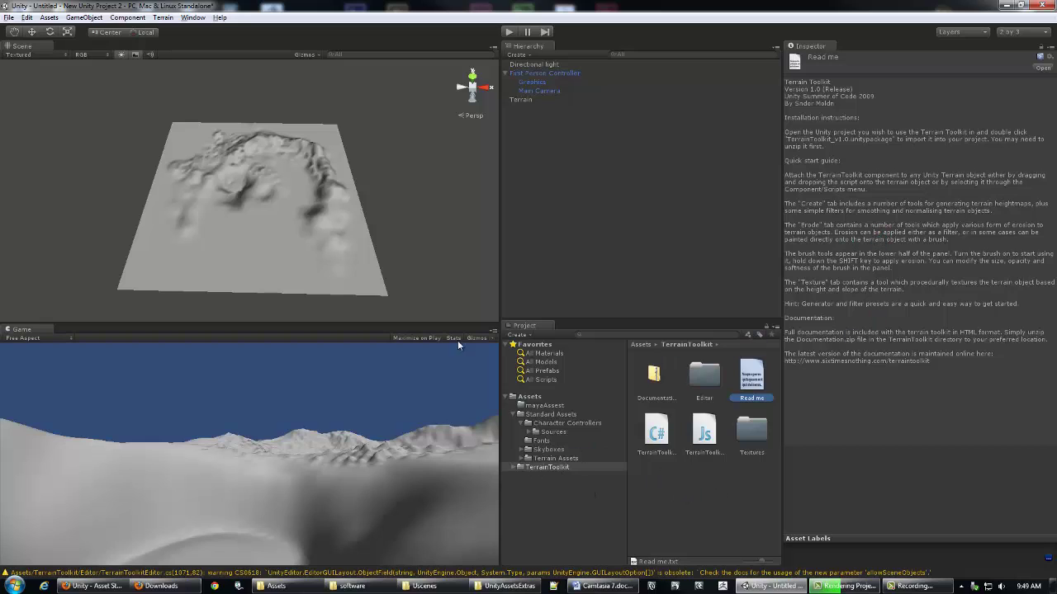
Step: Reselect the Terrain object and centre it in the Scene view
click(424, 206)
middle_drag(424, 206, 315, 215)
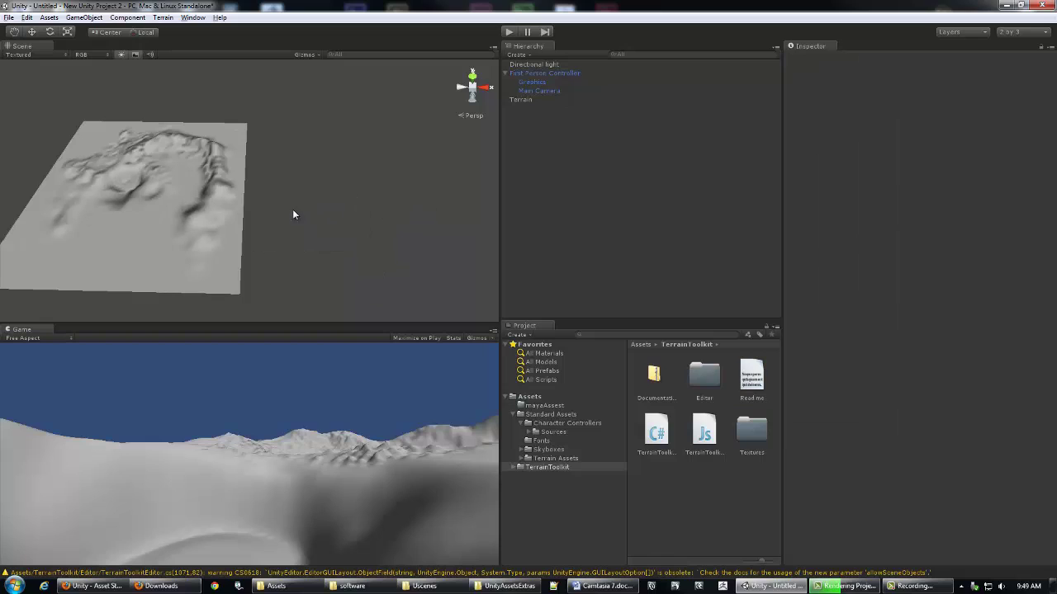
click(533, 100)
alt+drag(441, 172, 514, 232)
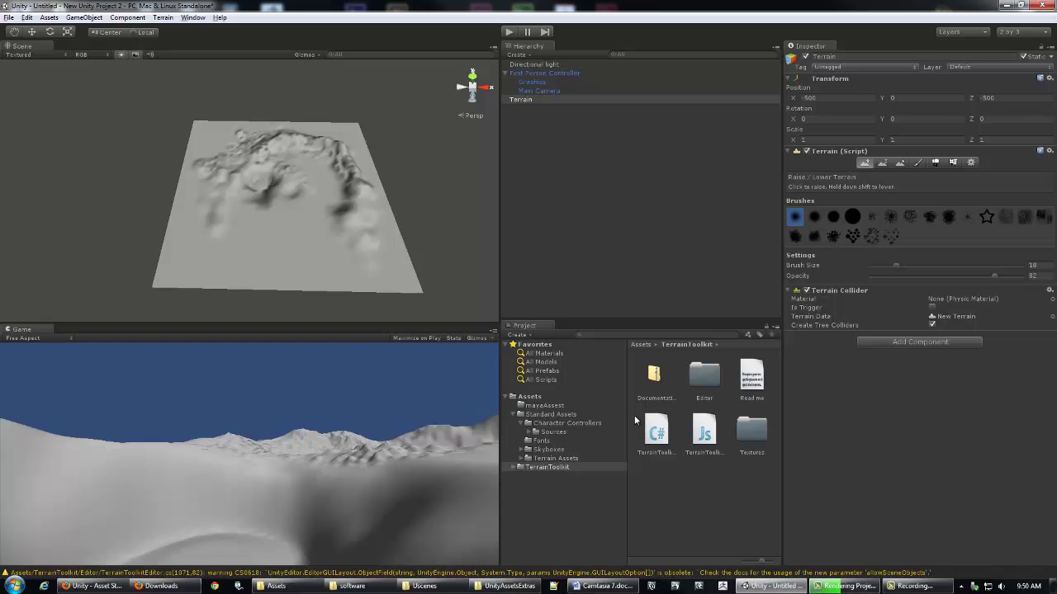
Step: Expand the TerrainToolkit folder's Editor and Textures subfolders and view the Read me again
click(514, 467)
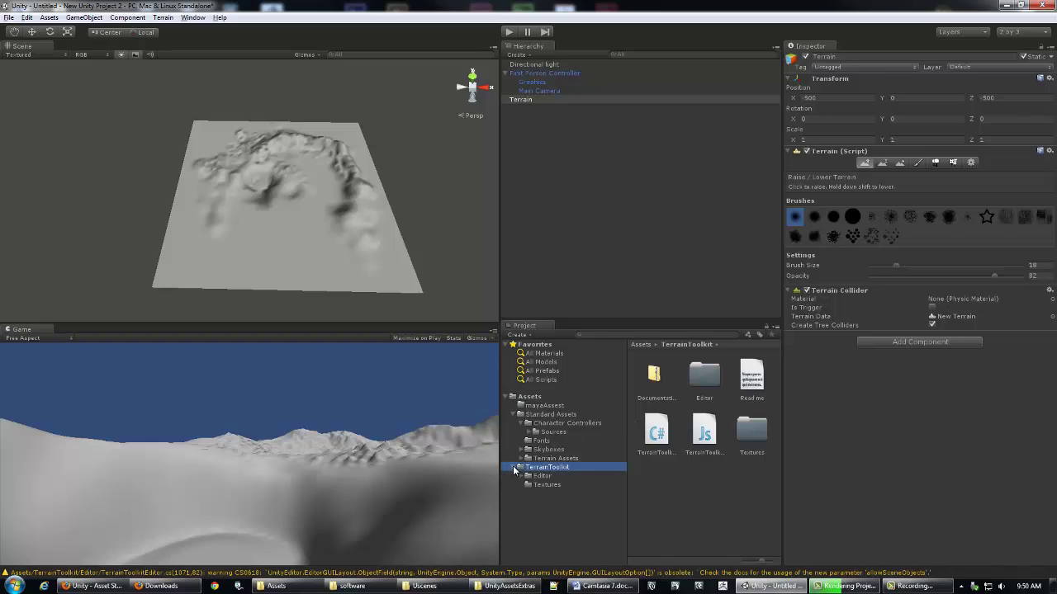
click(305, 225)
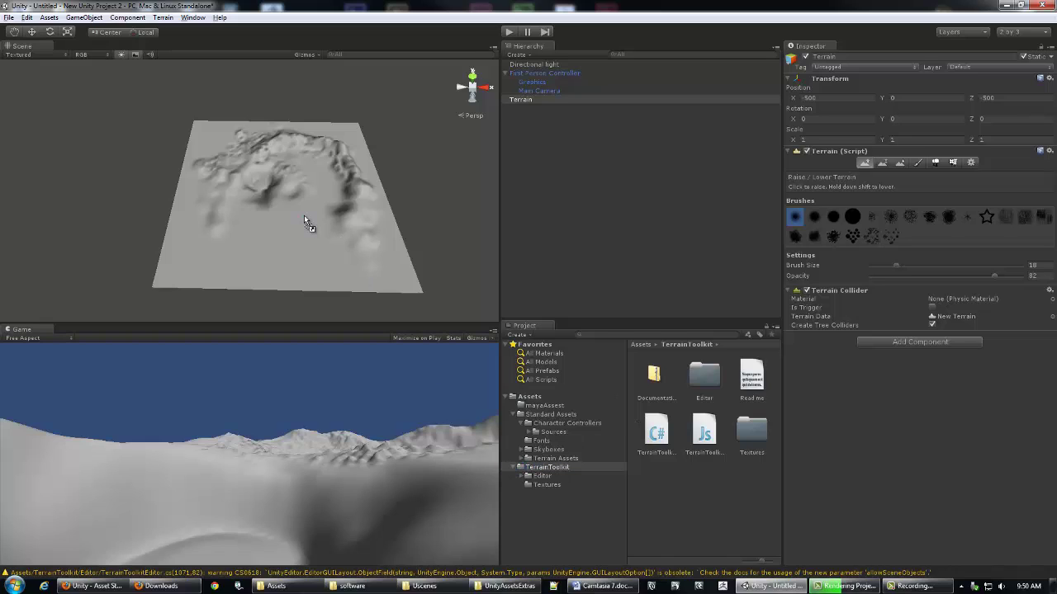
click(532, 468)
click(306, 182)
click(544, 469)
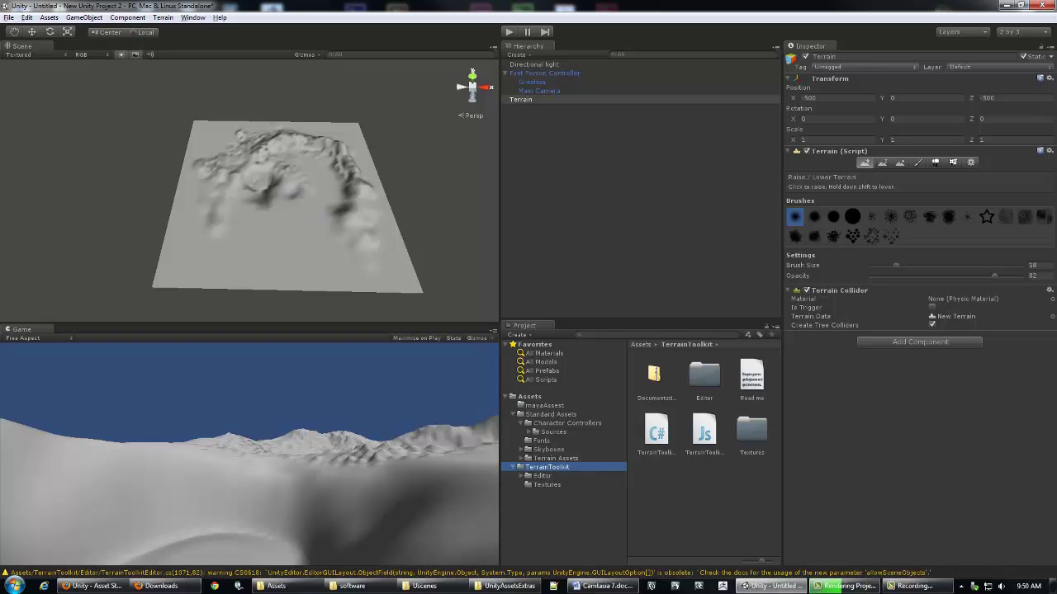
click(751, 376)
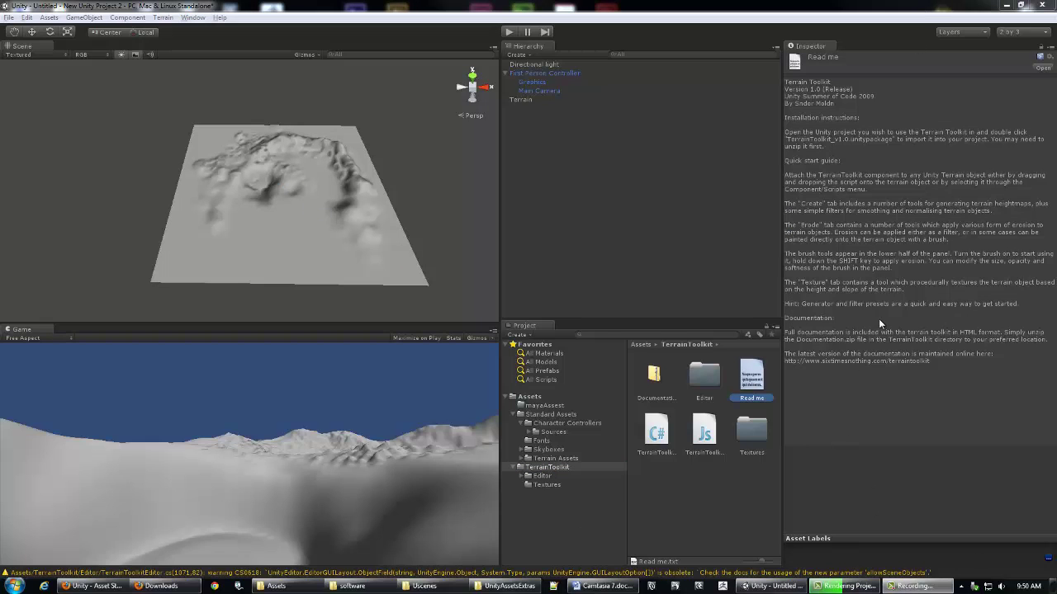
Step: Try dropping the TerrainToolkit script onto the Terrain and dismiss the 'Can't add script' error
click(290, 176)
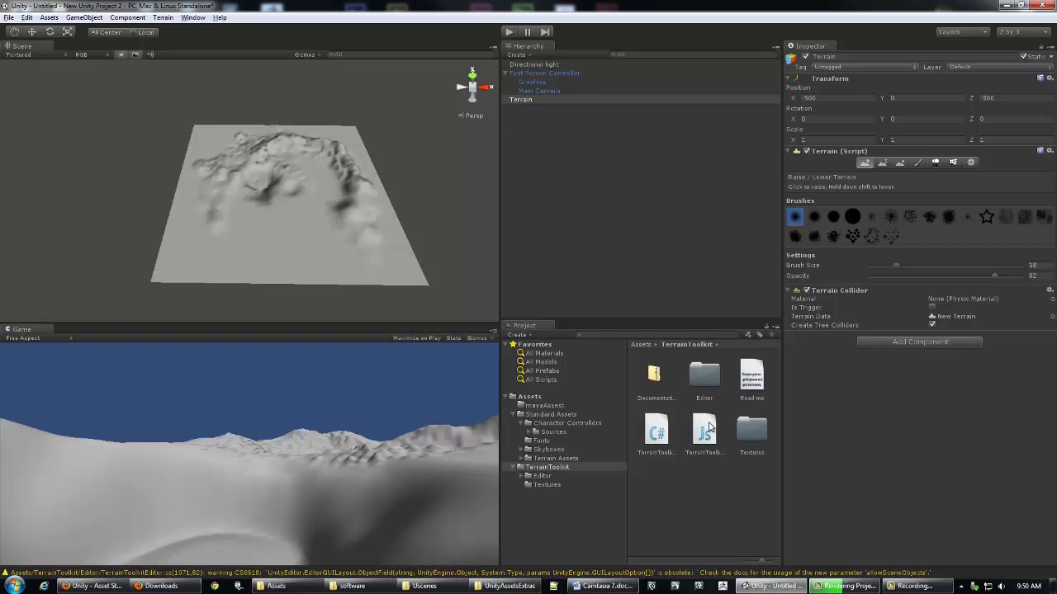
drag(703, 429, 309, 225)
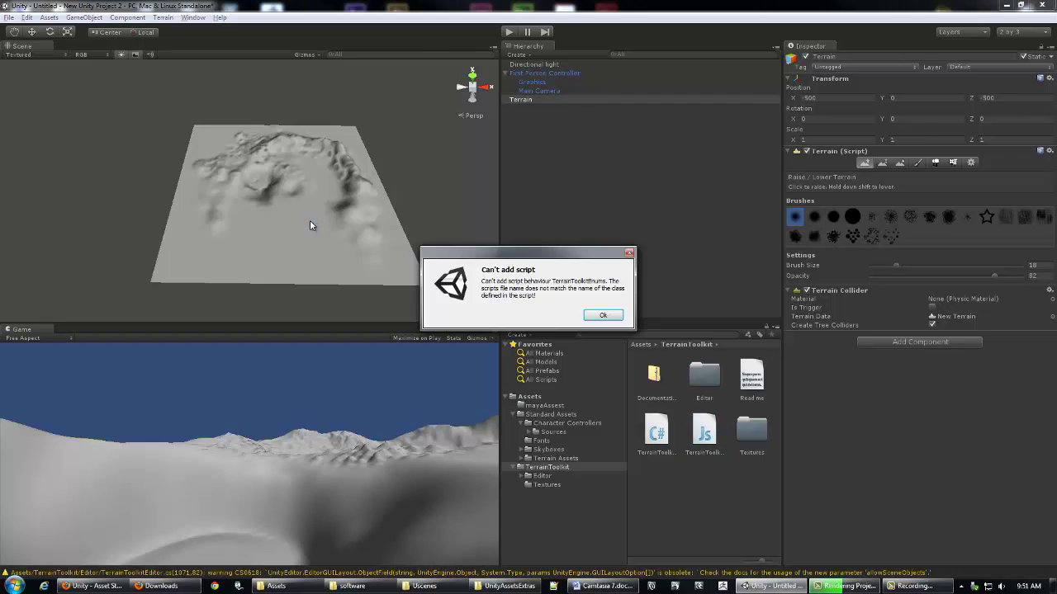
click(605, 316)
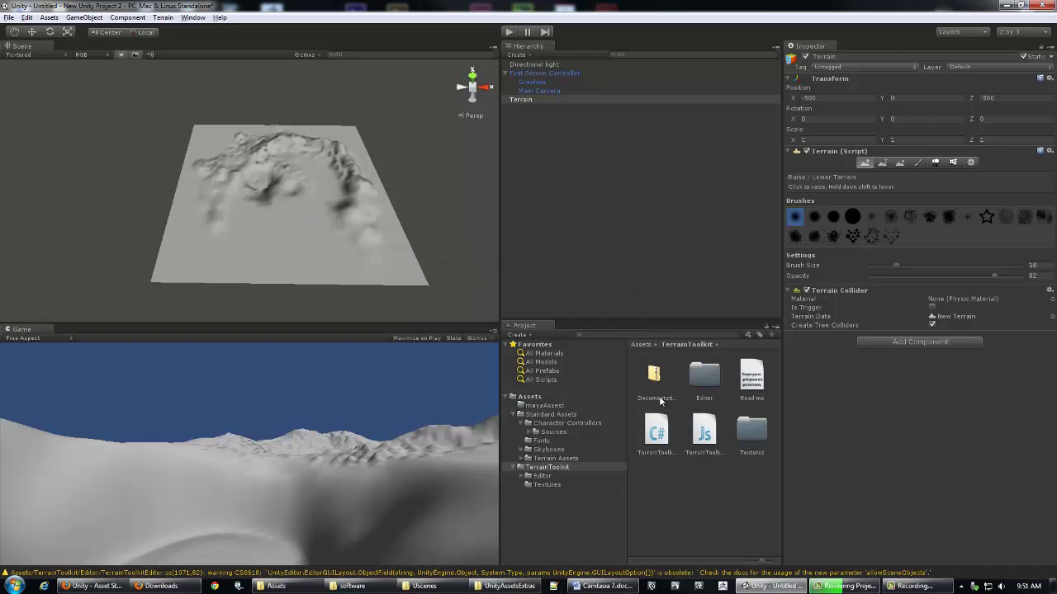
Step: Attach the TerrainToolkit C# script to the Terrain, then orbit the view around it
drag(266, 207, 268, 207)
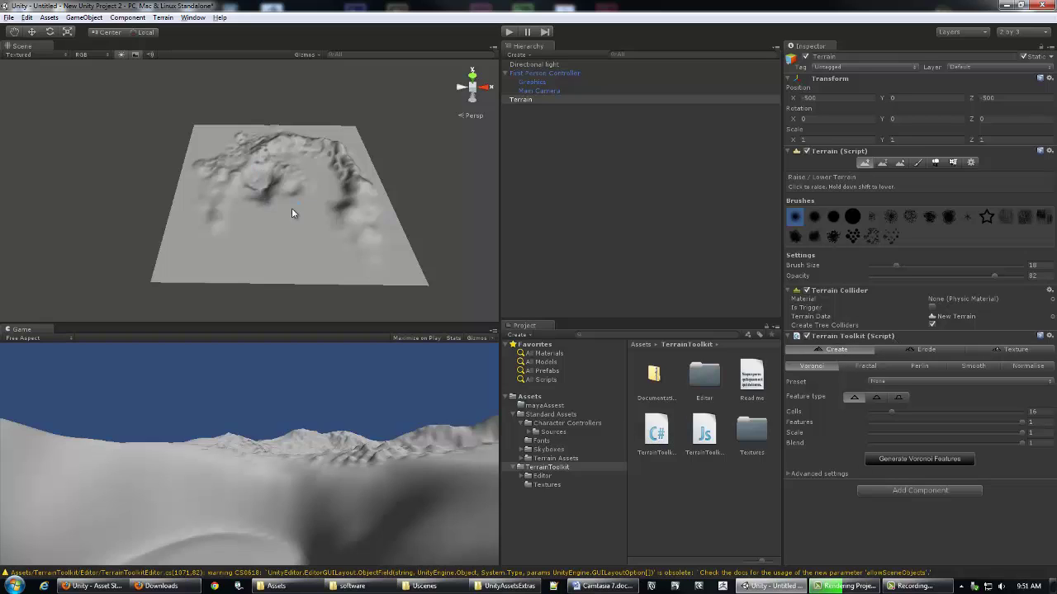
alt+drag(291, 213, 278, 218)
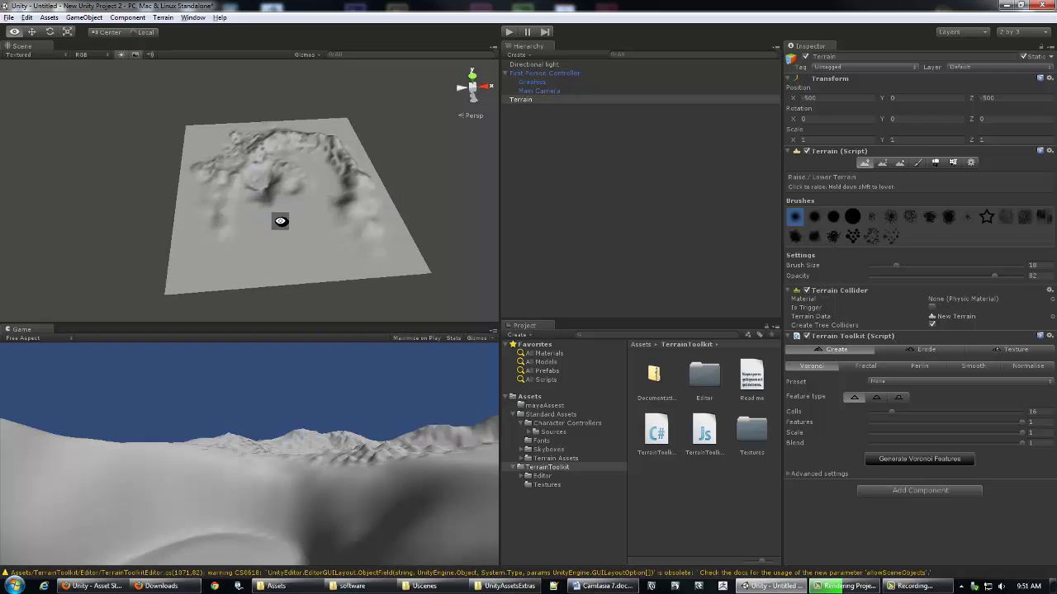
click(929, 490)
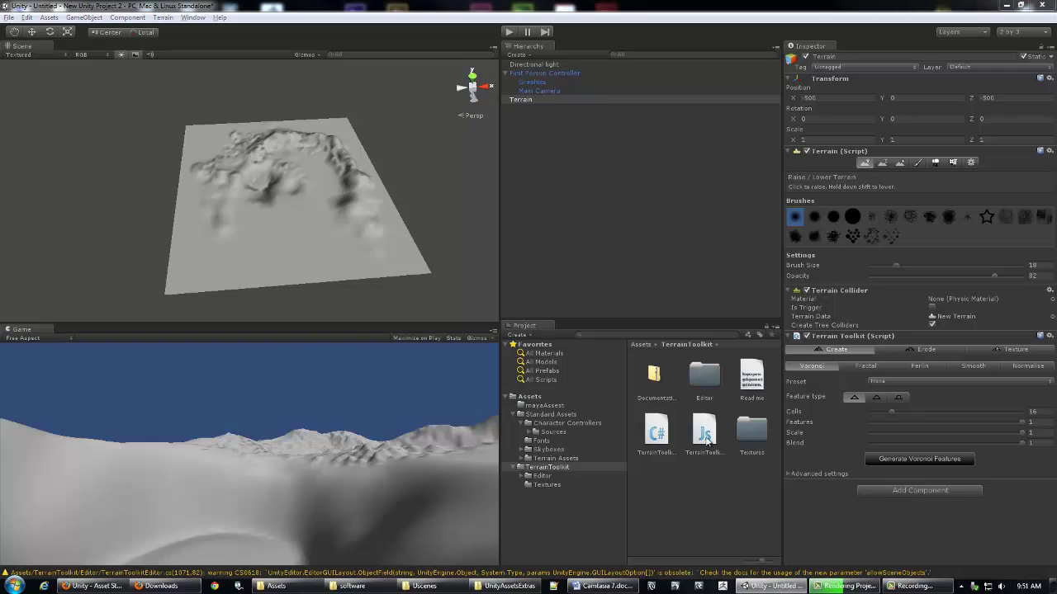
click(901, 520)
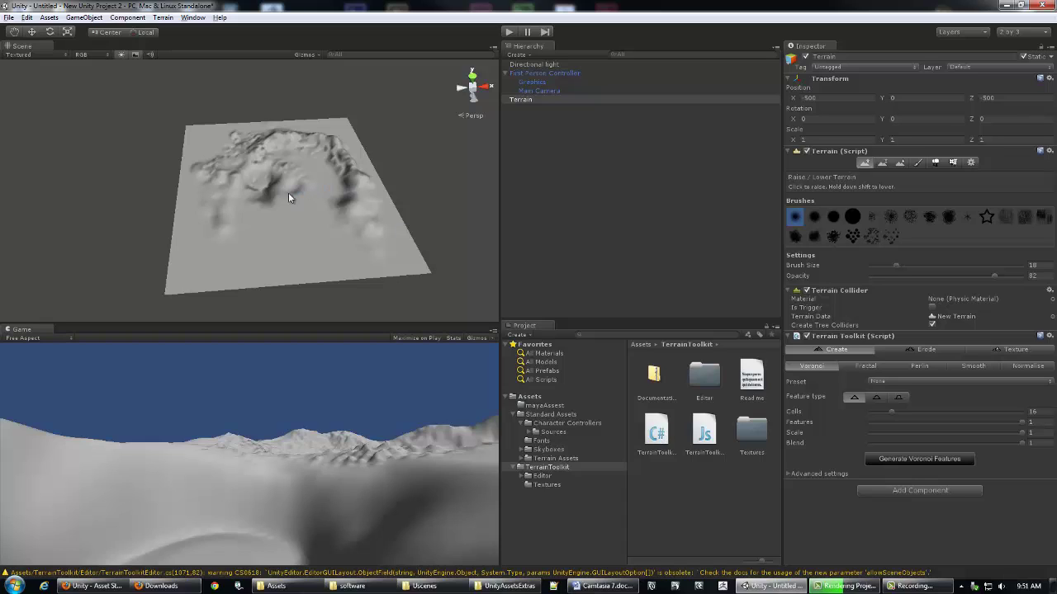
key(alt)
alt+drag(425, 196, 421, 195)
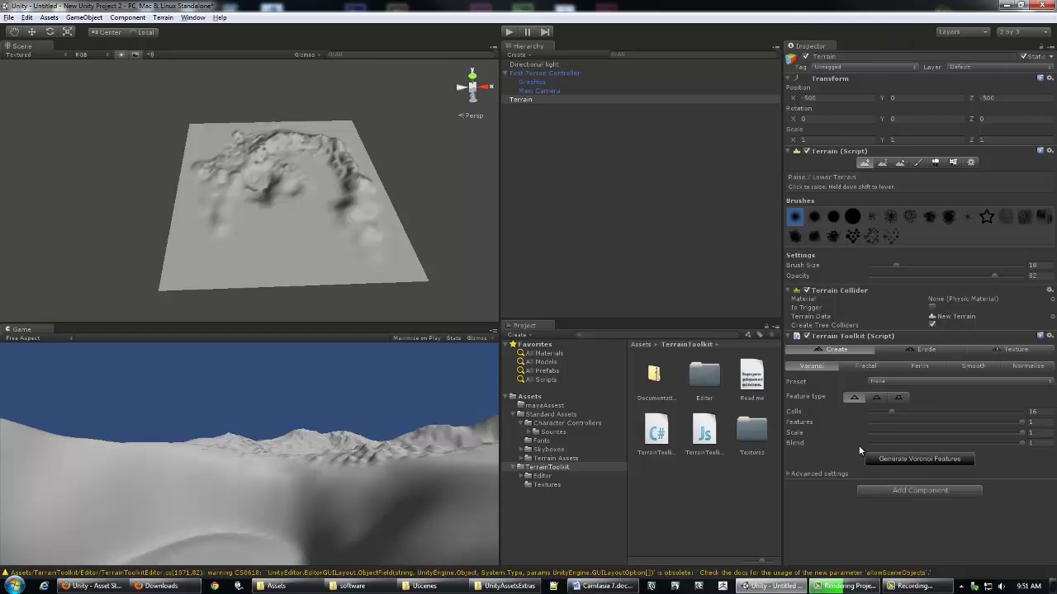
click(923, 489)
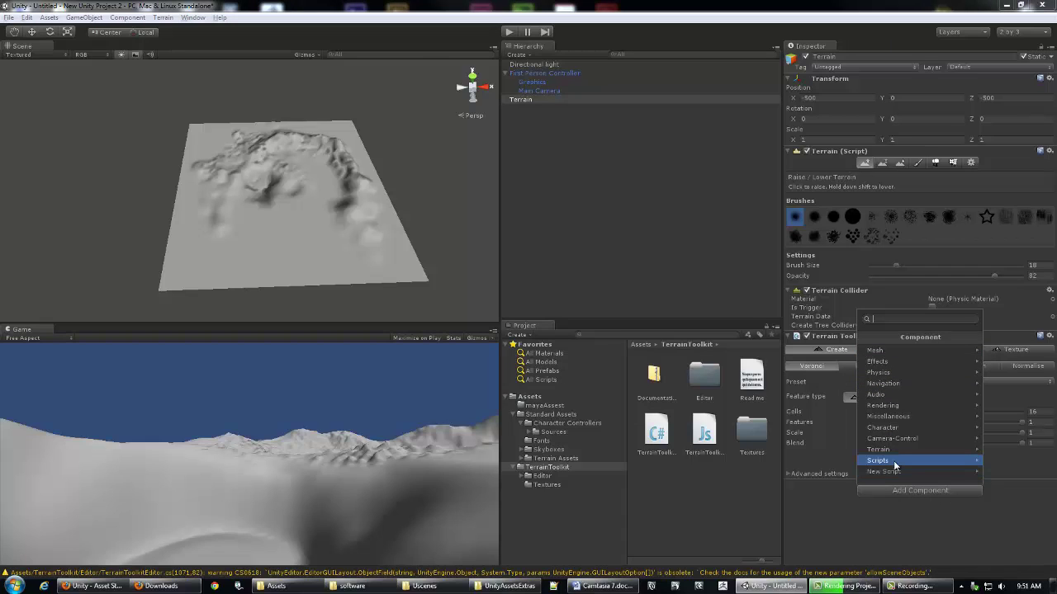
click(837, 537)
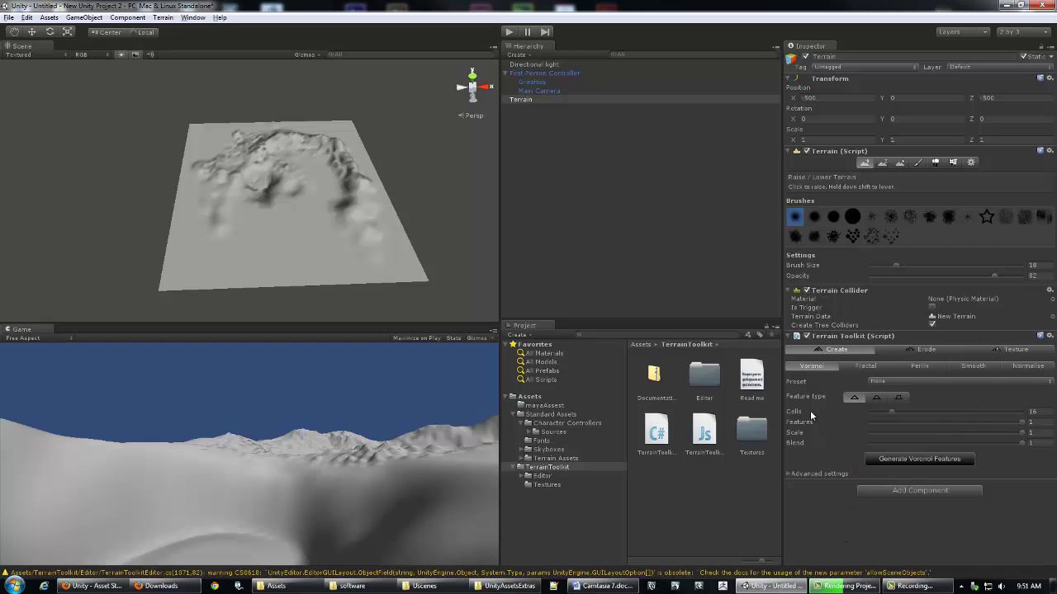
alt+drag(396, 192, 342, 170)
alt+right_drag(341, 170, 457, 177)
alt+drag(458, 176, 247, 175)
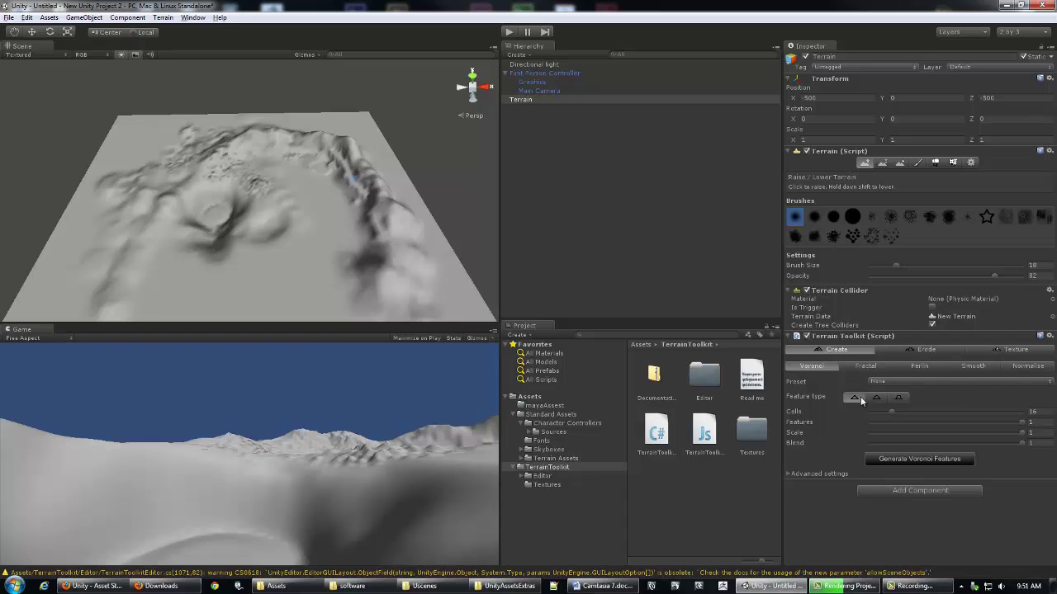
Step: Show the Fractal settings and generate fractal mountains on the terrain
click(859, 367)
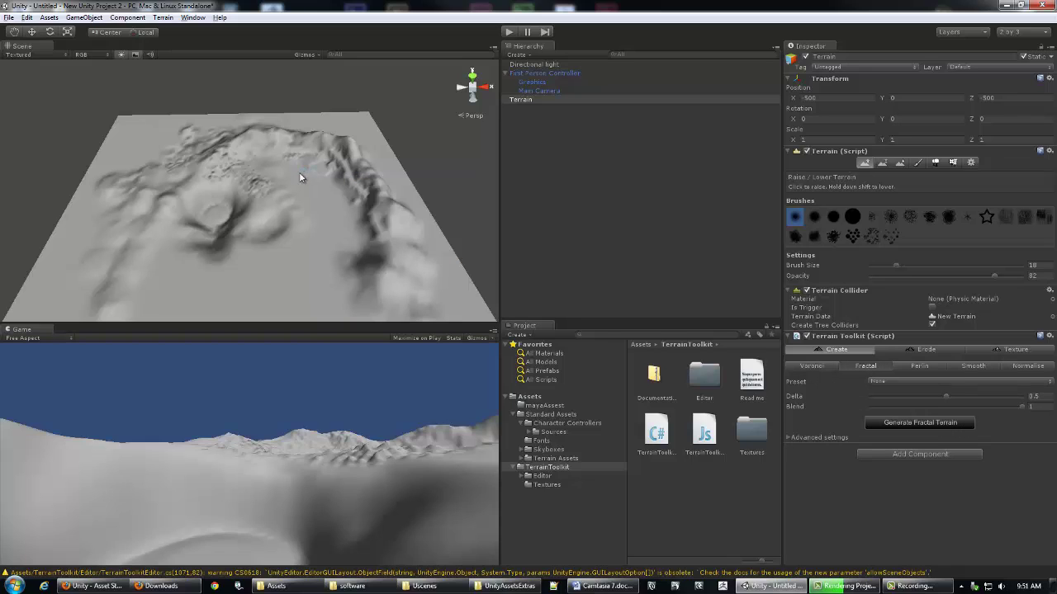
alt+right_drag(253, 193, 394, 195)
alt+drag(283, 135, 286, 207)
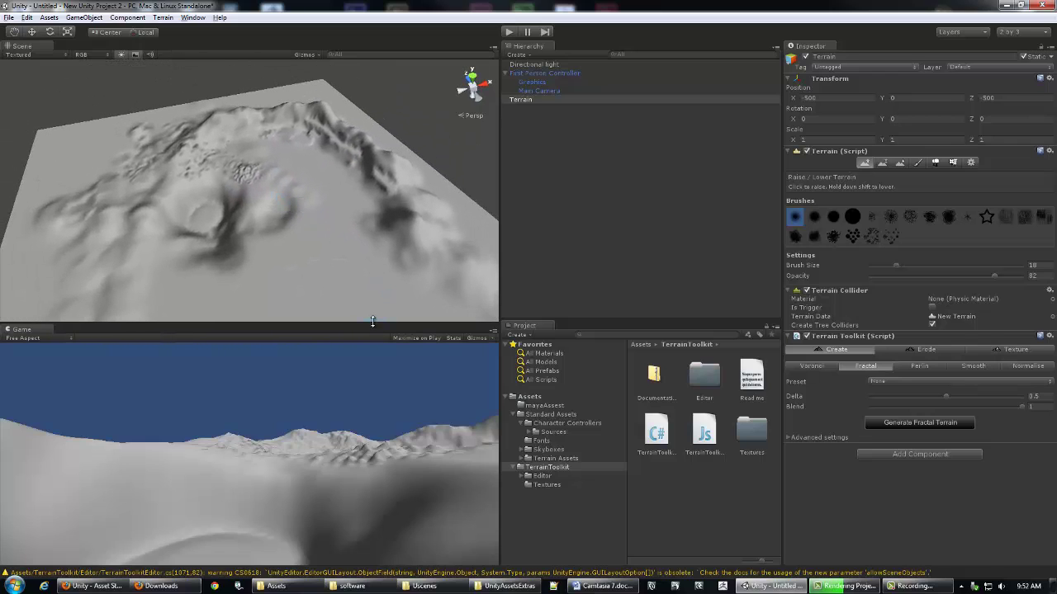
drag(372, 321, 366, 402)
alt+drag(297, 281, 272, 240)
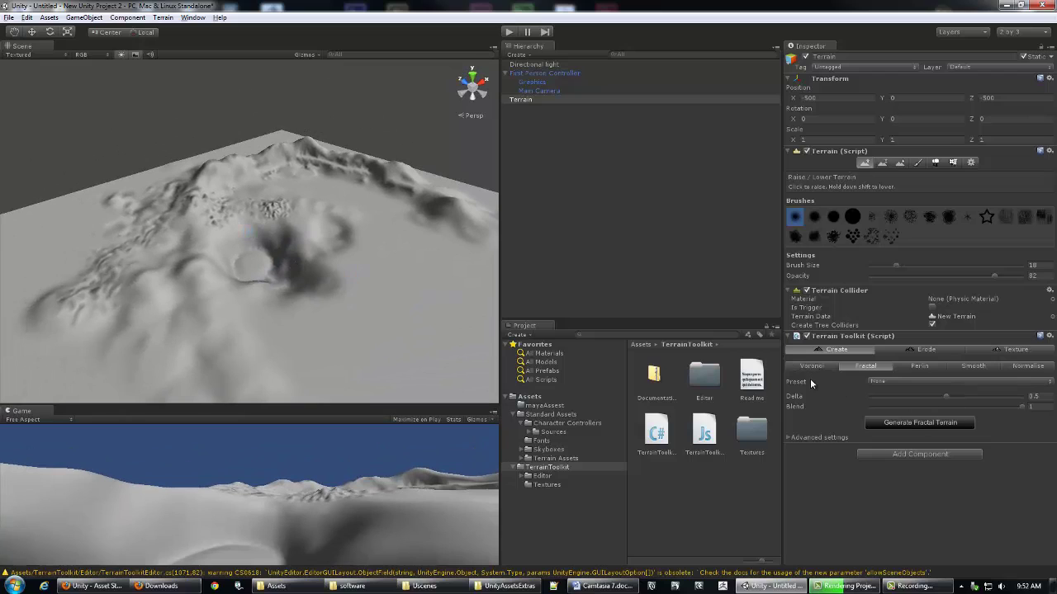
click(915, 421)
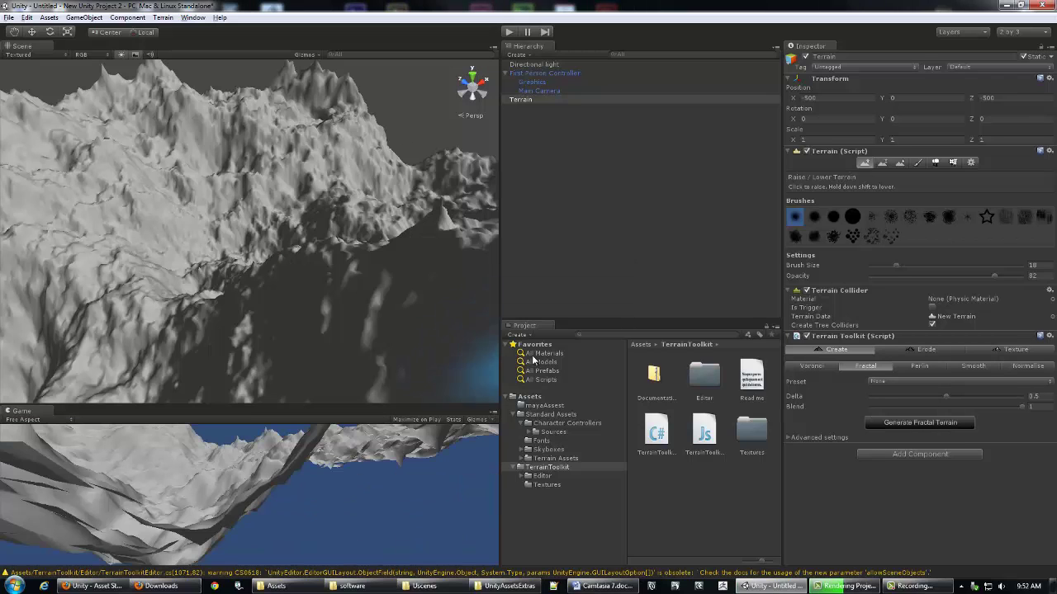
Step: Inspect the mountains from several angles and regenerate the fractal terrain into a new shape
alt+right_drag(218, 222, 189, 207)
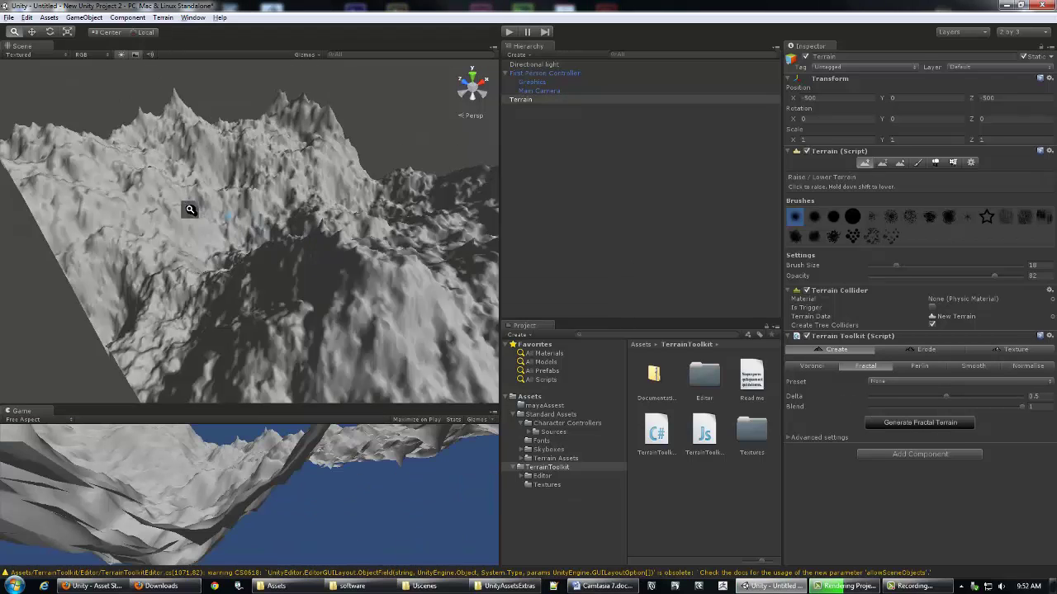
alt+drag(189, 207, 200, 217)
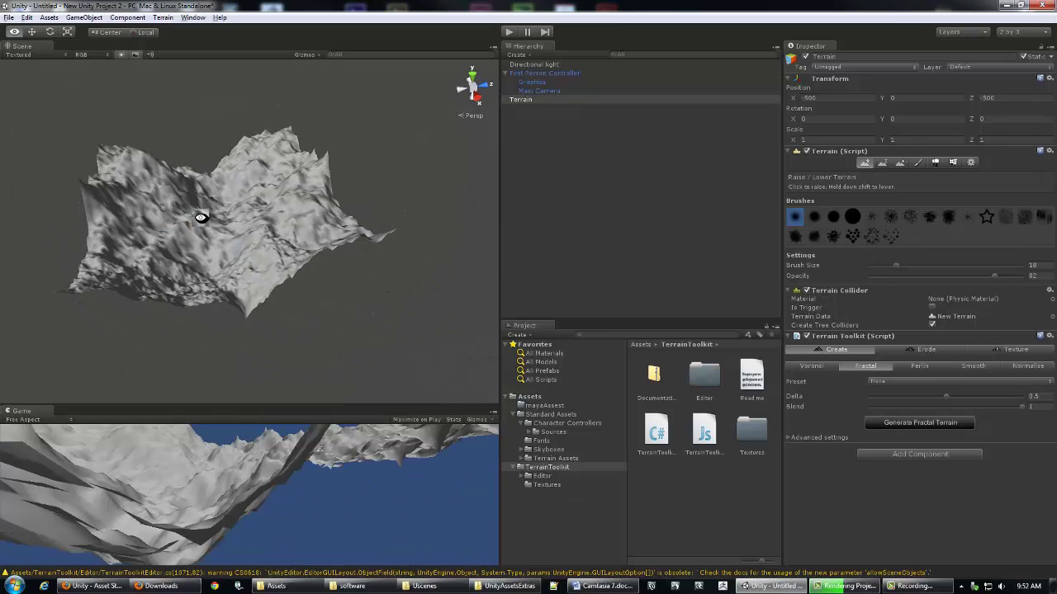
alt+right_drag(201, 217, 290, 239)
alt+drag(290, 239, 294, 207)
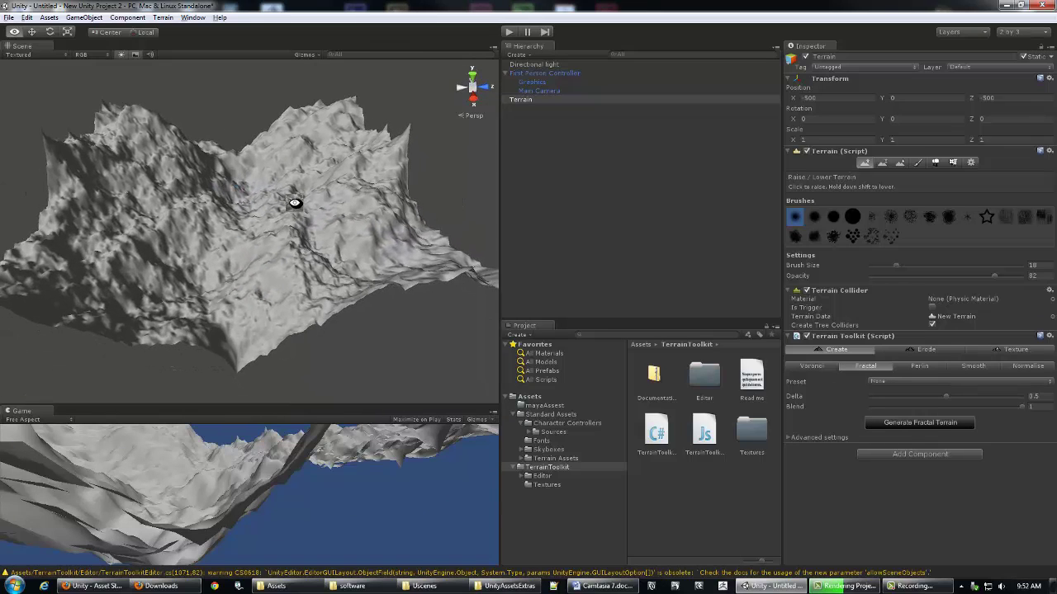
click(924, 424)
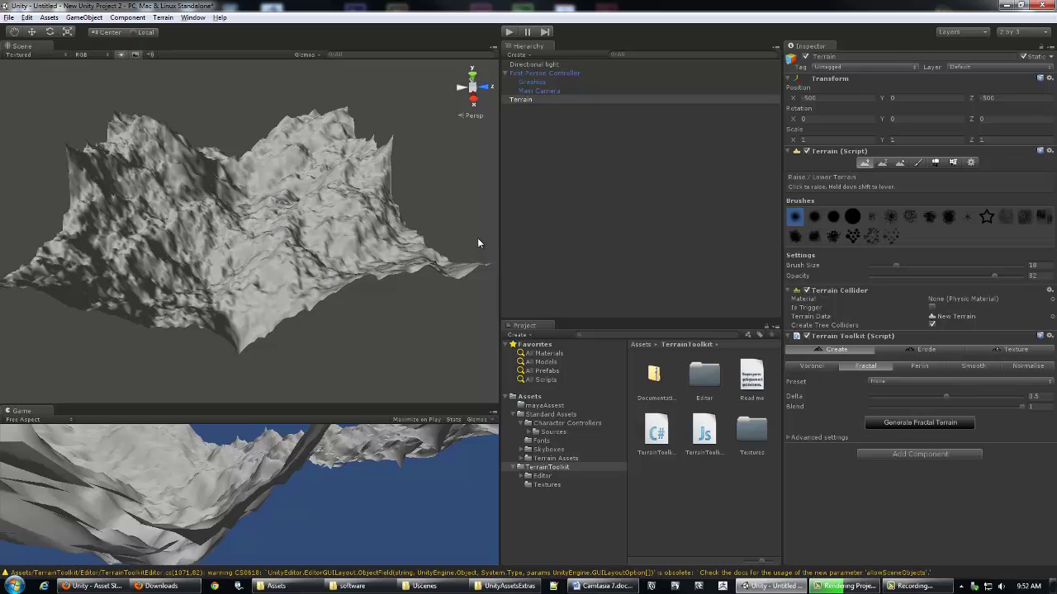
Step: Undo the fractal generation, restoring the flat terrain with its crescent-shaped ridge
key(z)
alt+drag(426, 198, 471, 217)
key(ctrl+z)
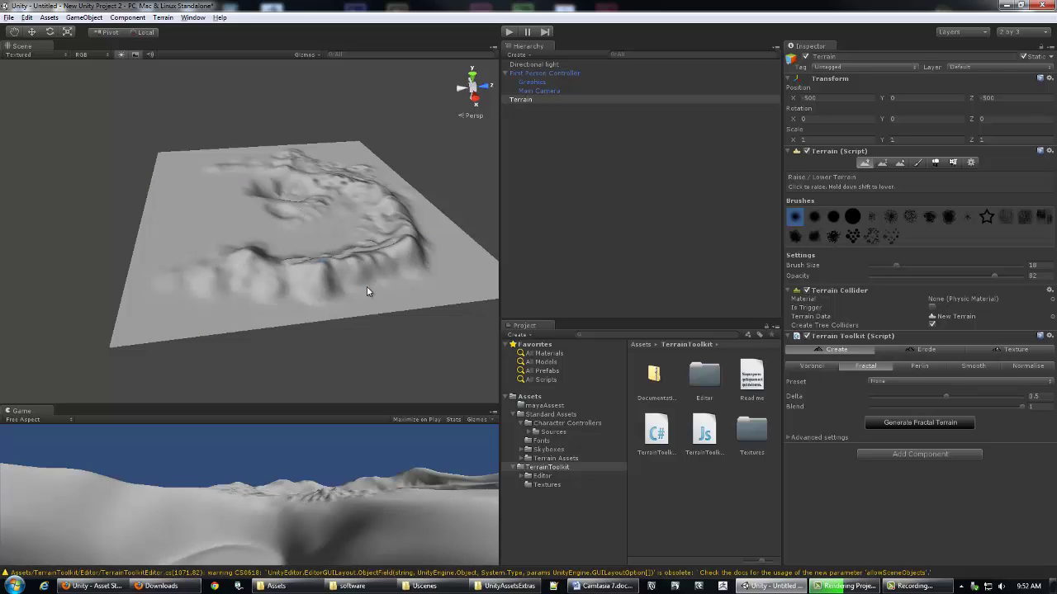
Step: Apply thermal erosion with 25 iterations, minimum slope 1 and falloff 0.5 to the terrain
alt+drag(224, 289, 328, 231)
click(931, 351)
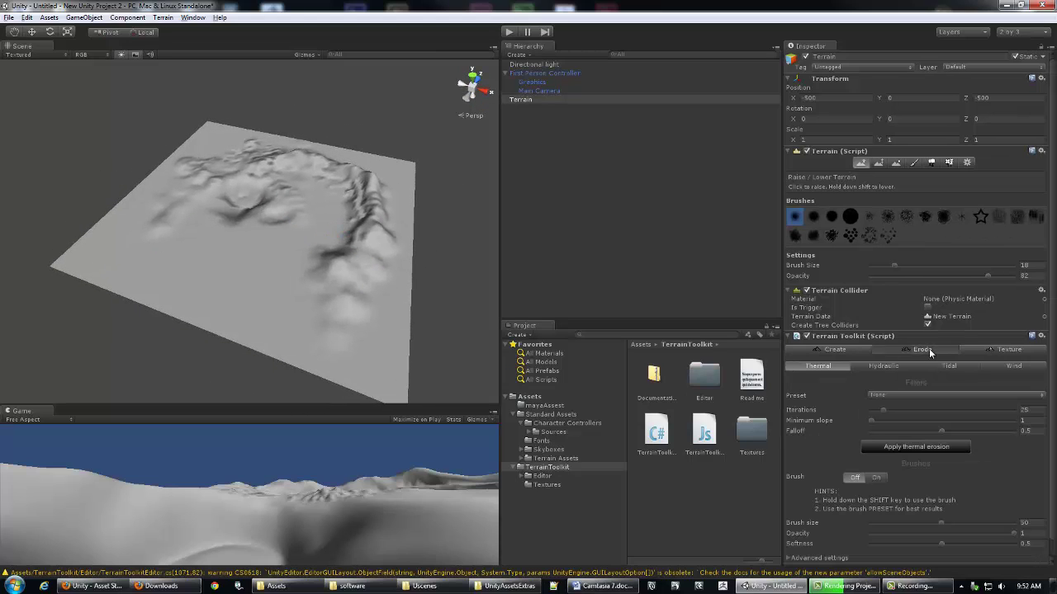
alt+drag(229, 255, 297, 245)
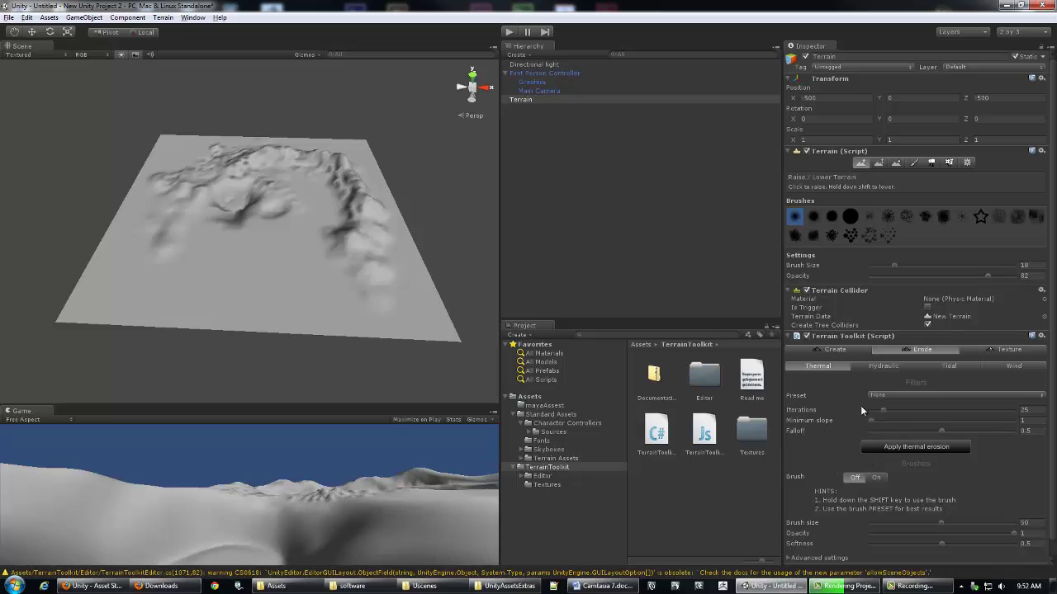
click(909, 447)
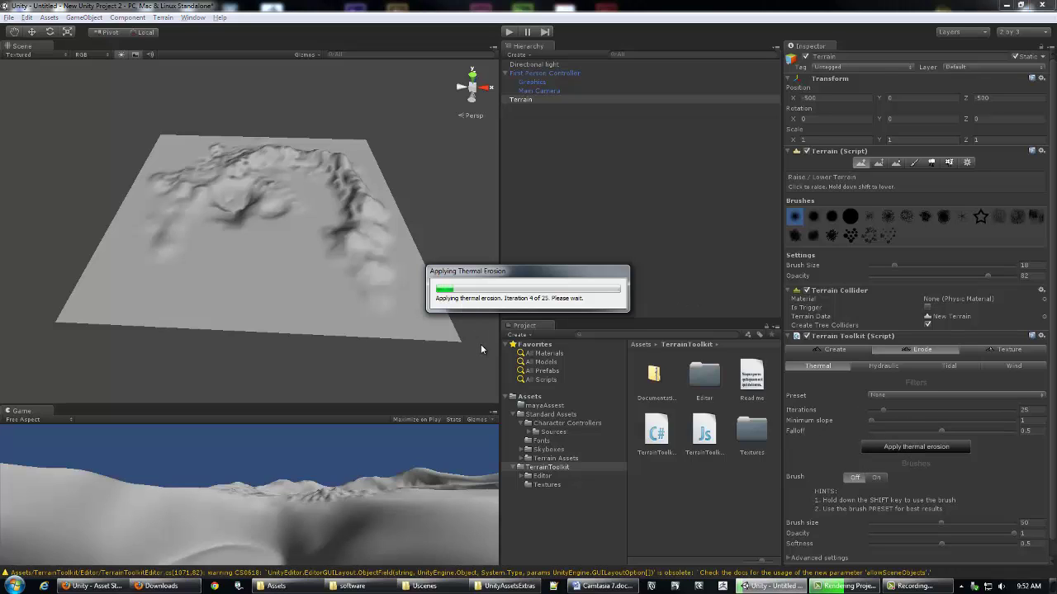
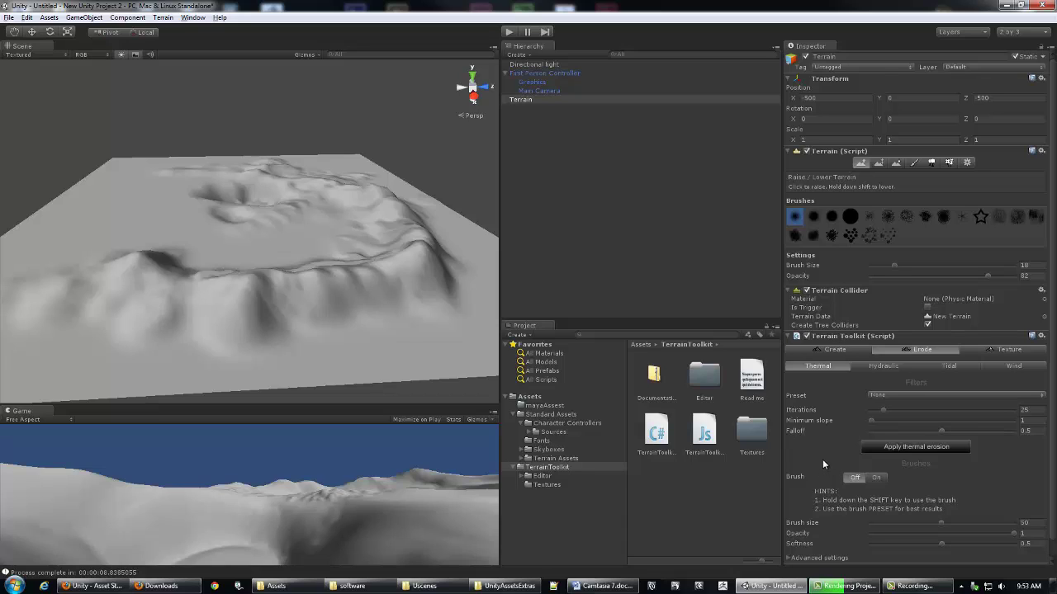
Step: Choose the second Raise/Lower Terrain brush with Brush Size 51 and Opacity 88
key(F10)
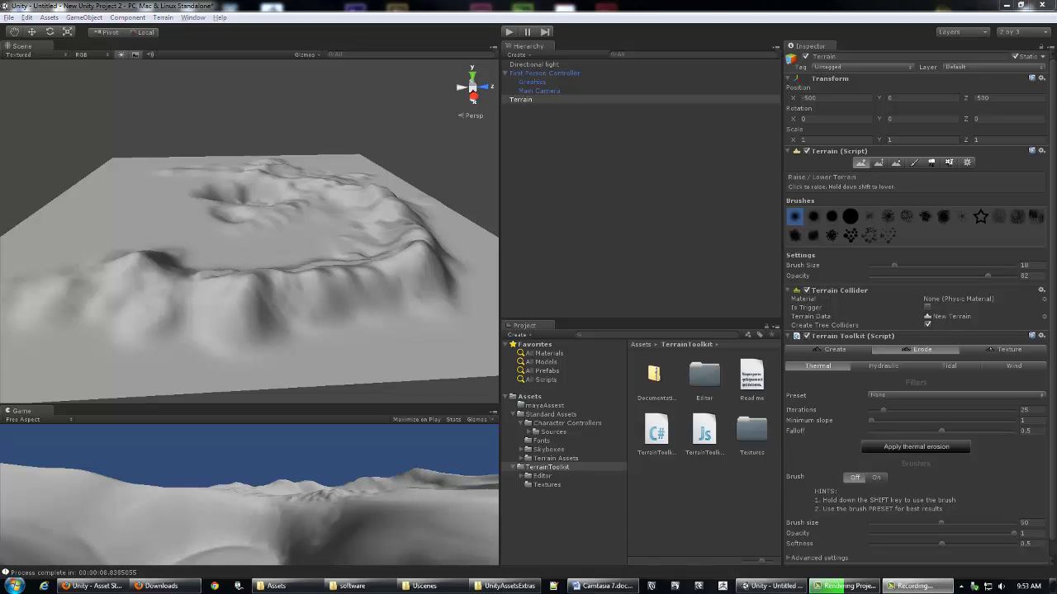
alt+drag(302, 275, 236, 233)
alt+right_drag(236, 234, 278, 230)
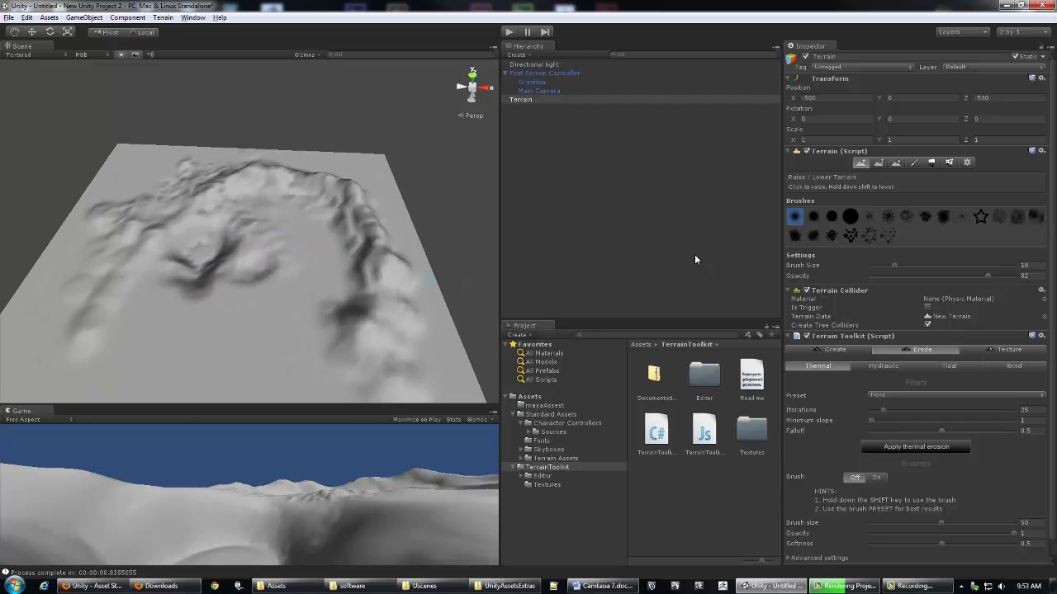
click(813, 215)
alt+drag(264, 212, 365, 253)
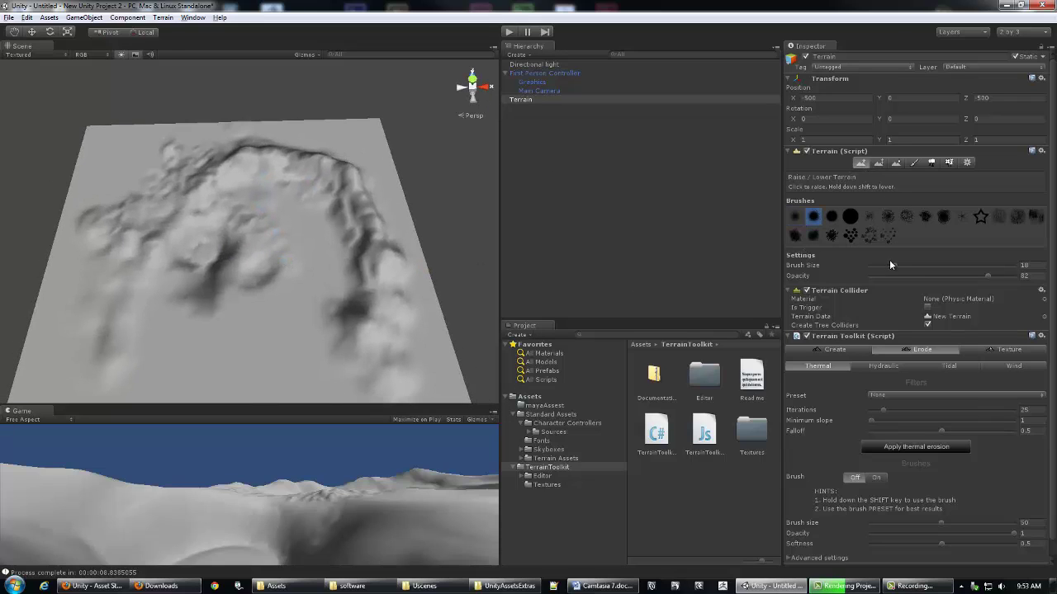
alt+drag(273, 216, 276, 157)
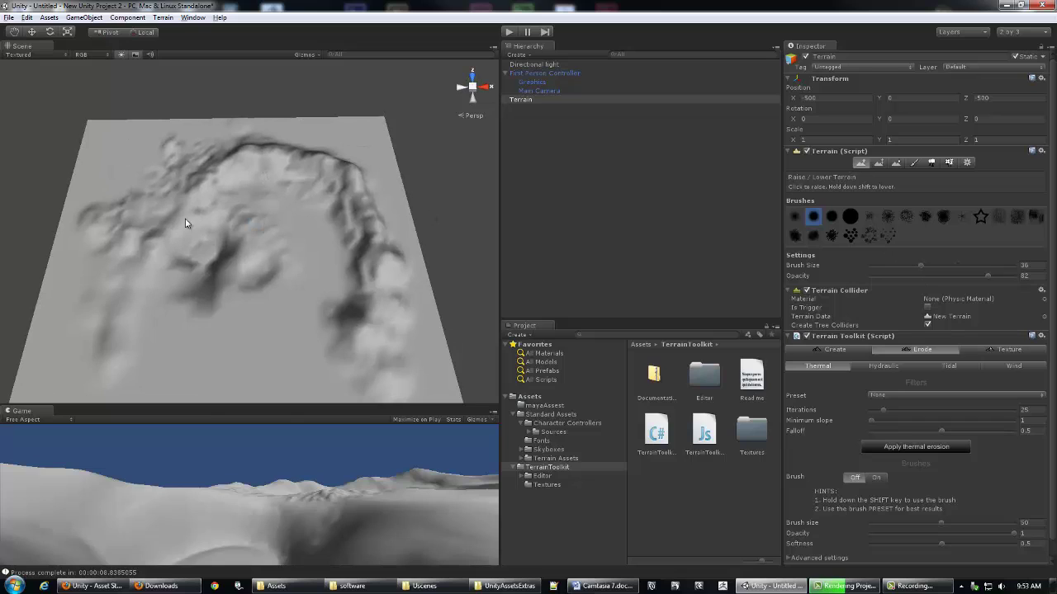
Step: Roughen the upper-left ridge, undoing and then redoing the last stroke
mouse_move(219, 200)
mouse_down()
mouse_move(136, 182)
mouse_move(256, 202)
mouse_up()
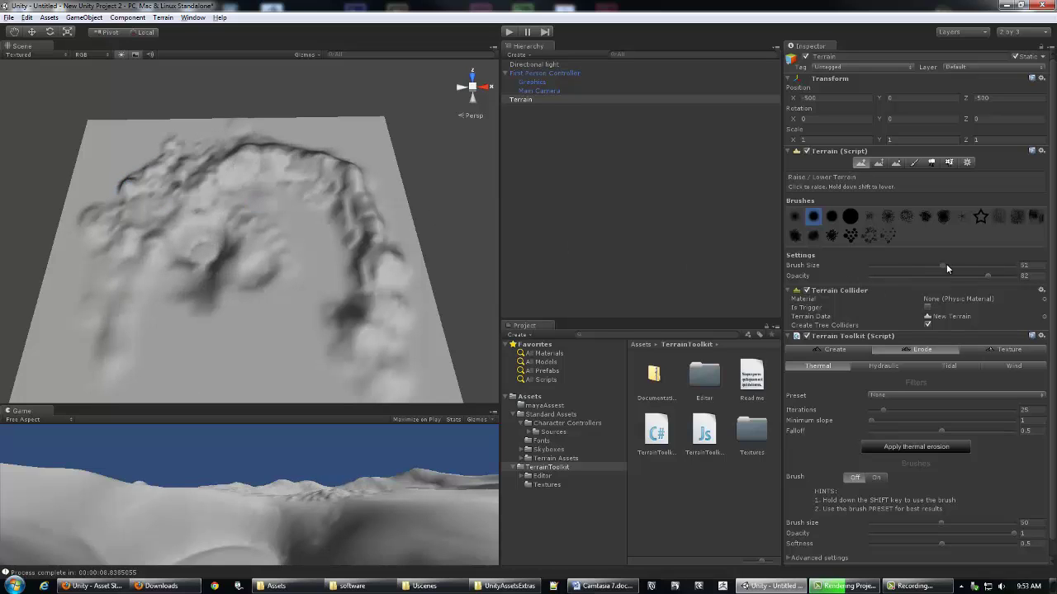
mouse_move(162, 185)
mouse_down()
mouse_move(137, 221)
mouse_move(142, 197)
mouse_move(194, 174)
mouse_move(112, 233)
mouse_move(174, 176)
mouse_move(107, 239)
mouse_up()
key(ctrl+z)
alt+drag(330, 157, 351, 228)
key(ctrl+y)
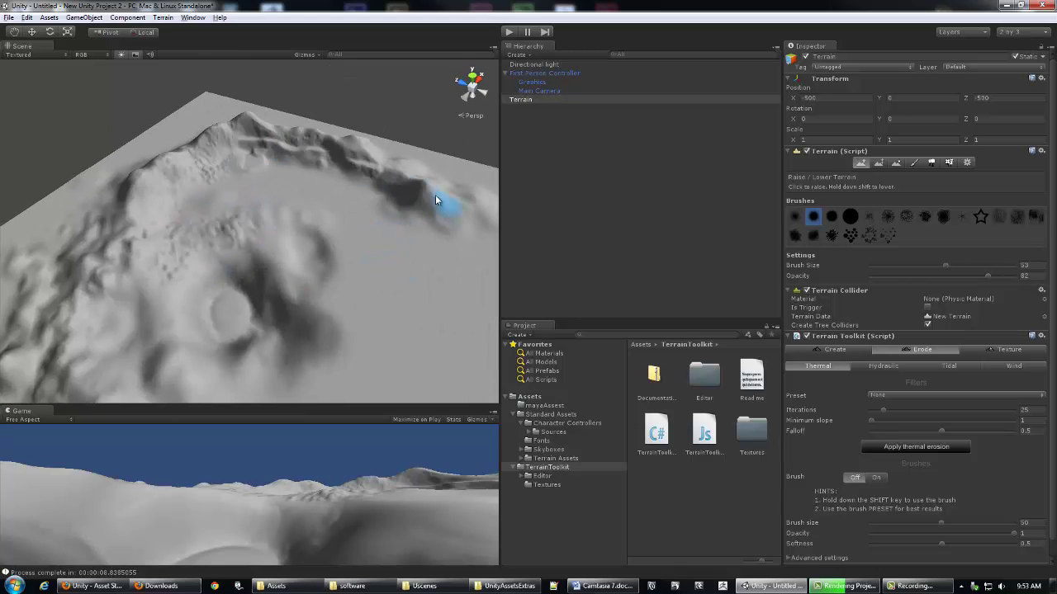
mouse_move(272, 124)
alt+mouse_down()
mouse_move(208, 217)
mouse_move(190, 193)
mouse_move(173, 206)
alt+mouse_up()
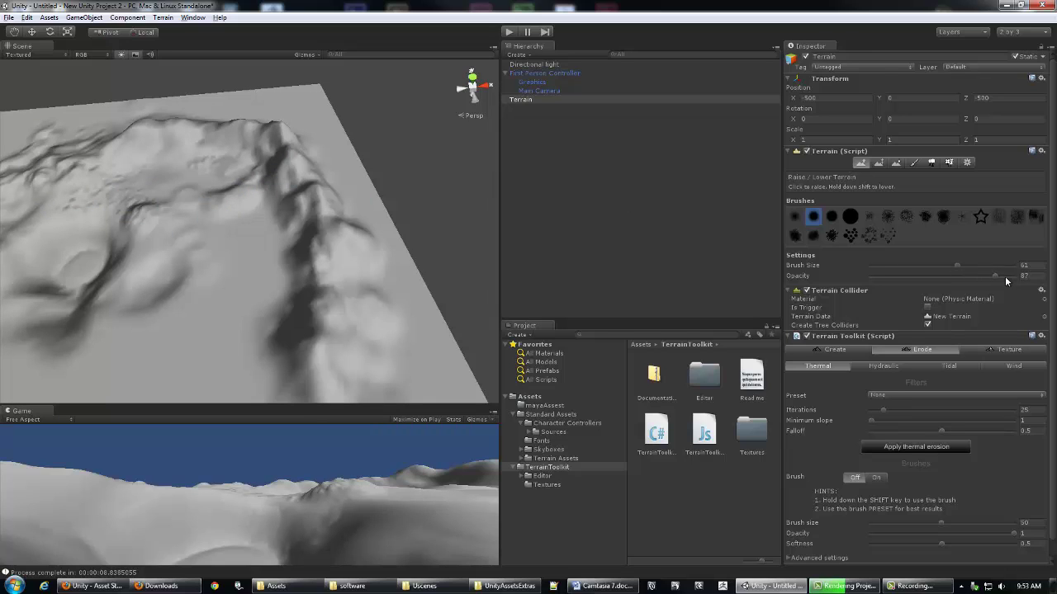
Step: Raise new peaks and extend the right-hand ridge to join the top ridge
mouse_move(254, 137)
mouse_down()
mouse_move(209, 154)
mouse_move(181, 209)
mouse_move(207, 122)
mouse_move(246, 105)
mouse_move(189, 136)
mouse_move(219, 164)
mouse_move(156, 161)
mouse_move(159, 130)
mouse_move(171, 117)
mouse_move(176, 157)
mouse_move(215, 109)
mouse_move(195, 211)
mouse_move(203, 316)
mouse_move(189, 194)
mouse_move(182, 251)
mouse_move(157, 273)
mouse_move(141, 274)
mouse_move(125, 250)
mouse_move(169, 240)
mouse_move(151, 219)
mouse_move(108, 233)
mouse_move(176, 236)
mouse_move(212, 255)
mouse_move(221, 328)
mouse_up()
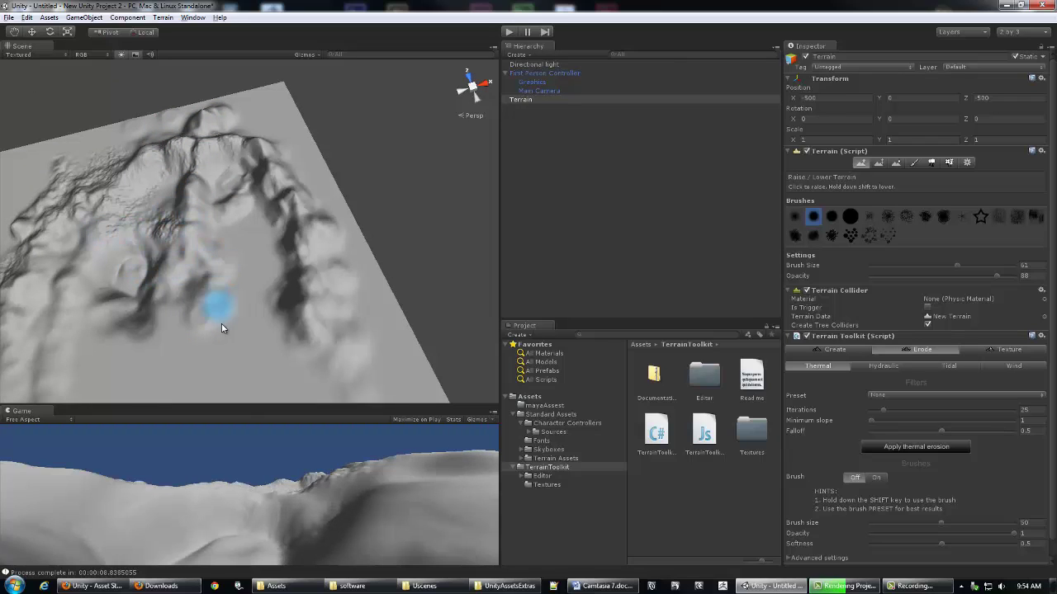
alt+drag(351, 266, 331, 225)
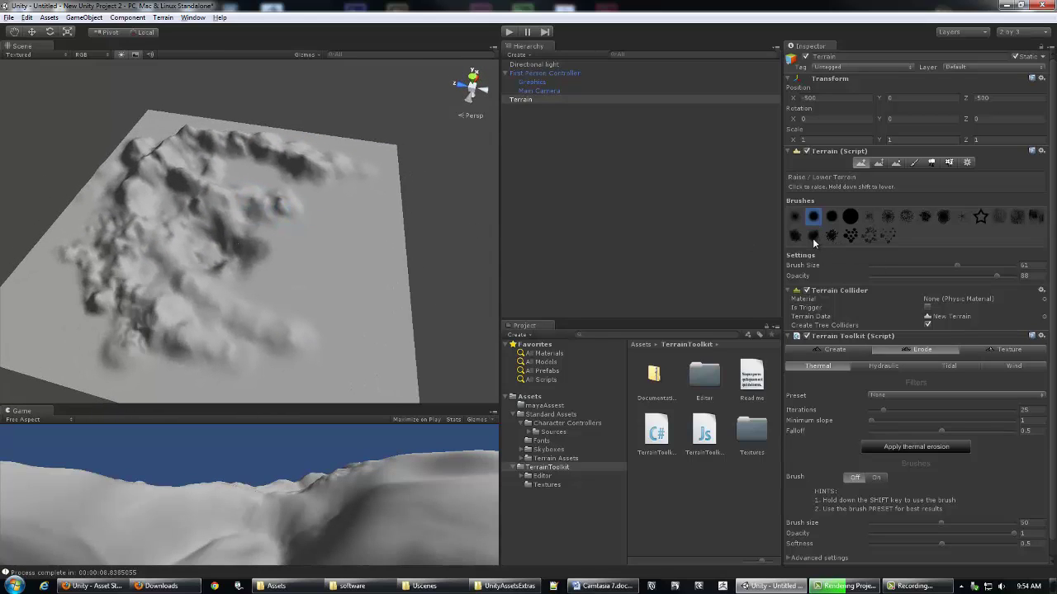
mouse_move(375, 226)
mouse_down()
mouse_move(342, 175)
mouse_move(317, 170)
mouse_move(355, 196)
mouse_move(380, 245)
mouse_move(361, 176)
mouse_move(381, 272)
mouse_move(369, 201)
mouse_move(382, 257)
mouse_move(381, 222)
mouse_move(300, 233)
mouse_move(346, 234)
mouse_move(370, 210)
mouse_move(264, 264)
mouse_move(335, 236)
mouse_up()
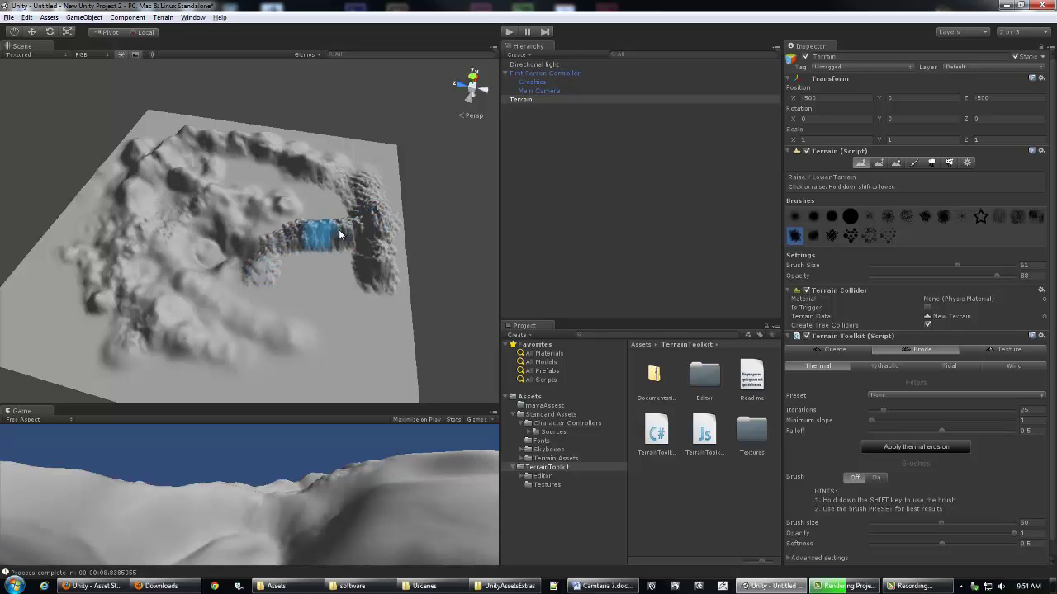
alt+drag(259, 165, 215, 226)
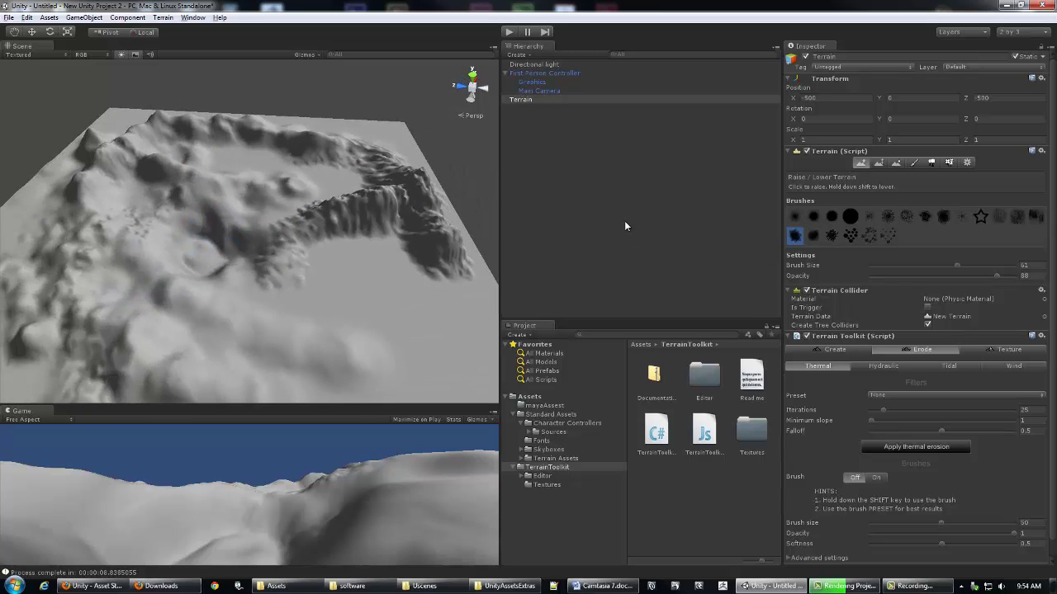
alt+drag(330, 87, 334, 83)
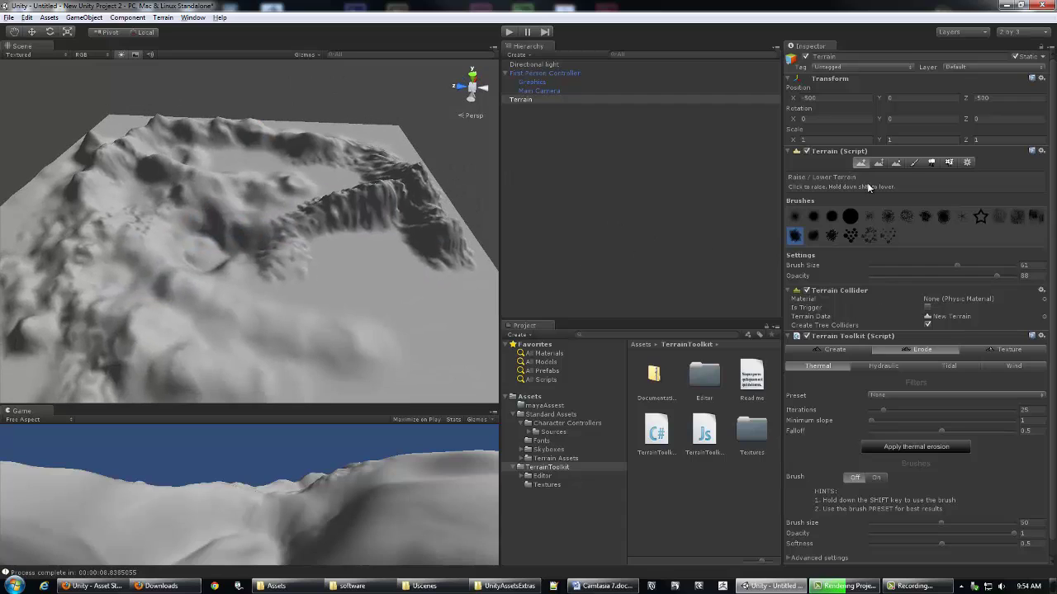
Step: Switch to Paint Texture and bring up the Add Texture dialog
click(914, 163)
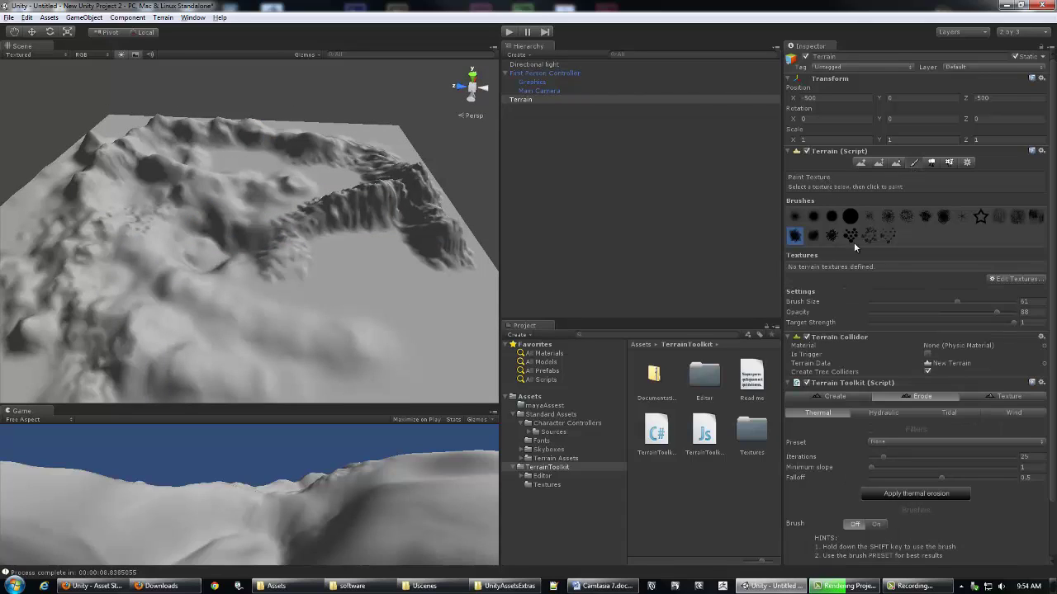
alt+drag(385, 79, 388, 77)
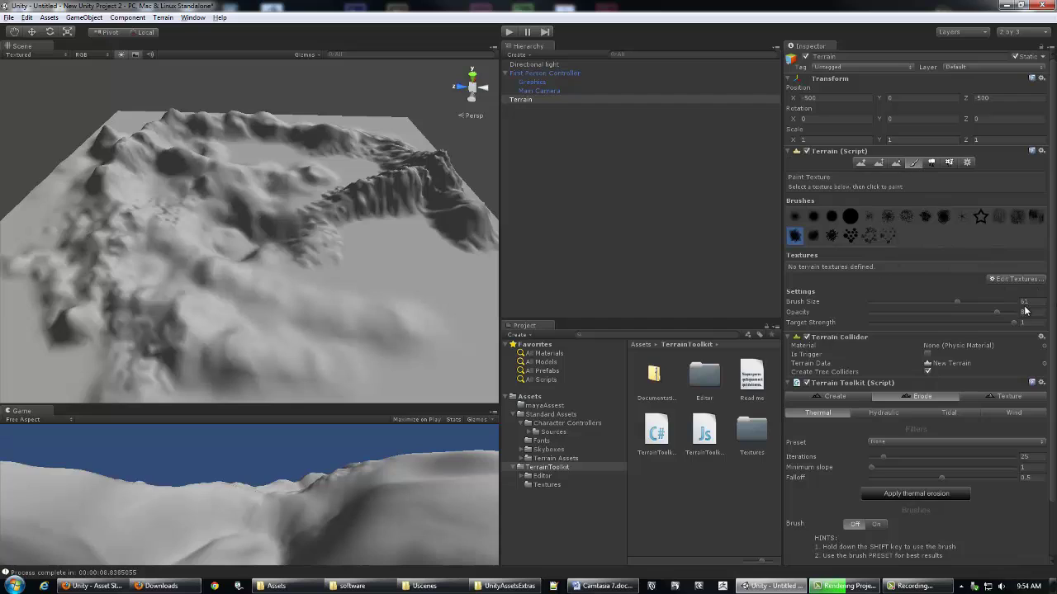
click(1001, 281)
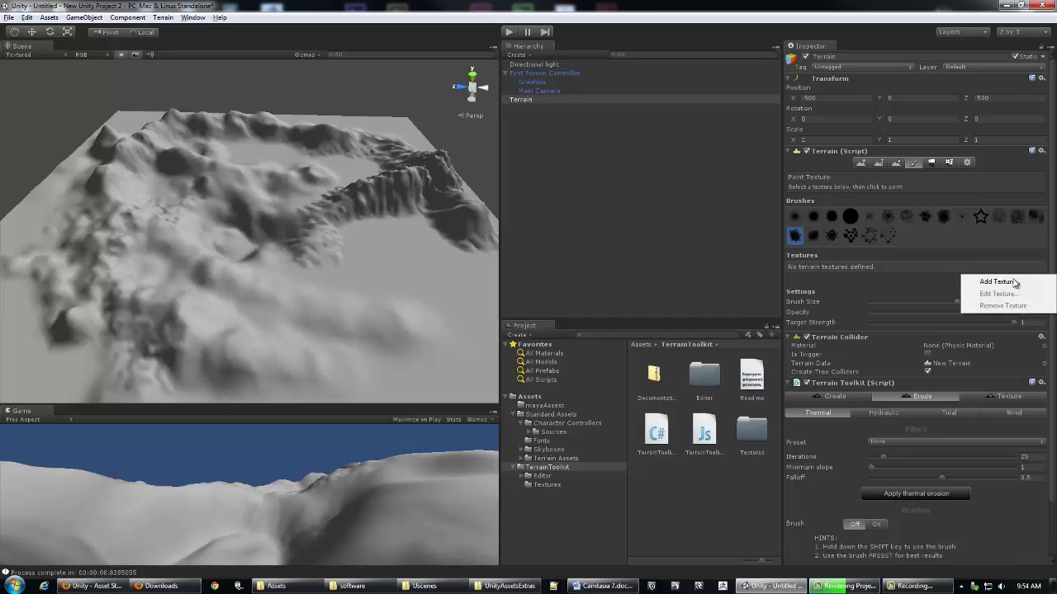
click(1000, 282)
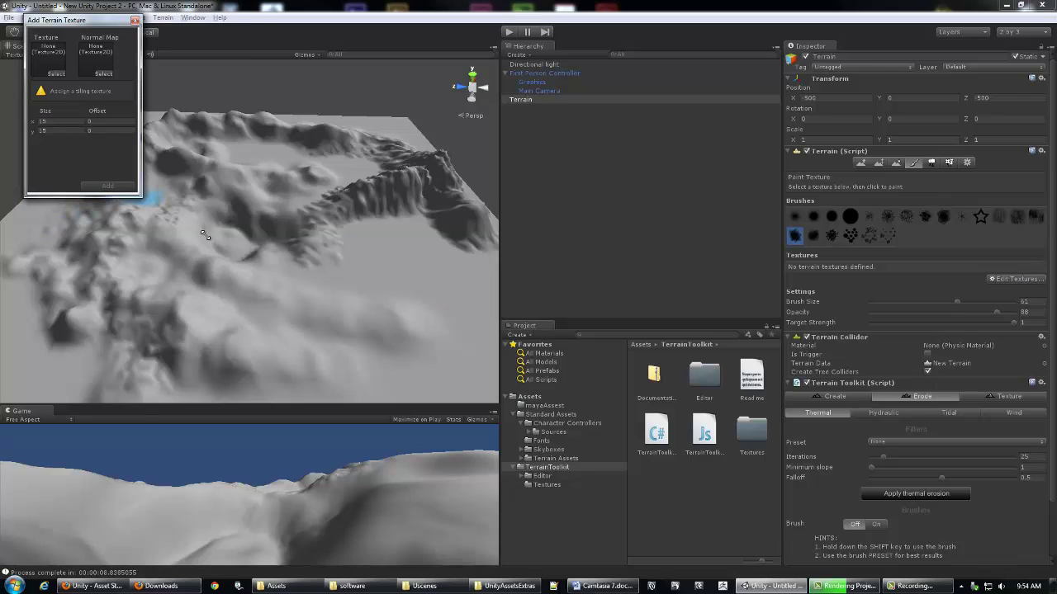
drag(138, 194, 289, 261)
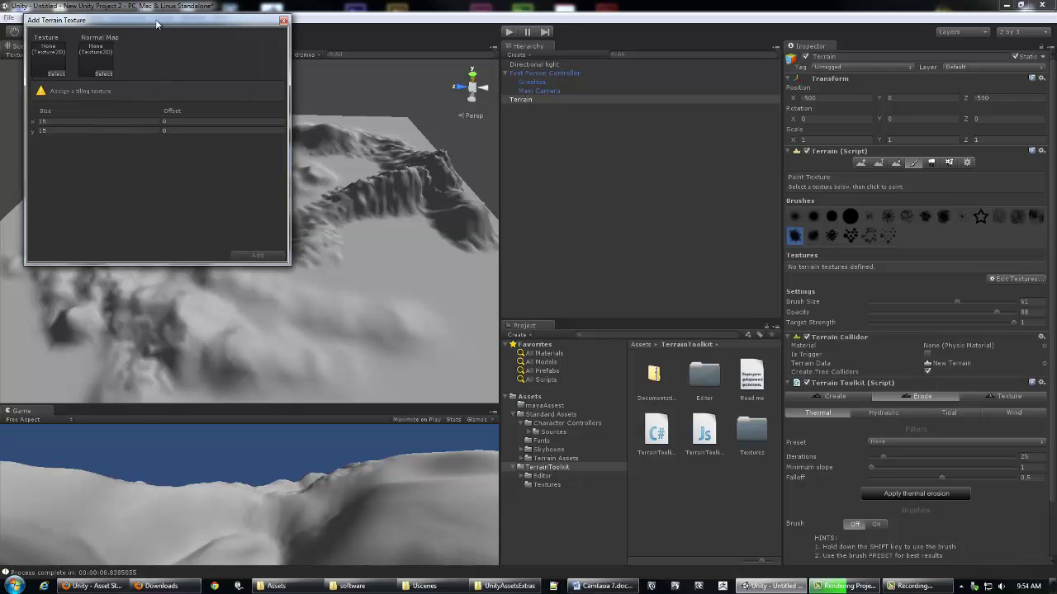
drag(157, 25, 169, 33)
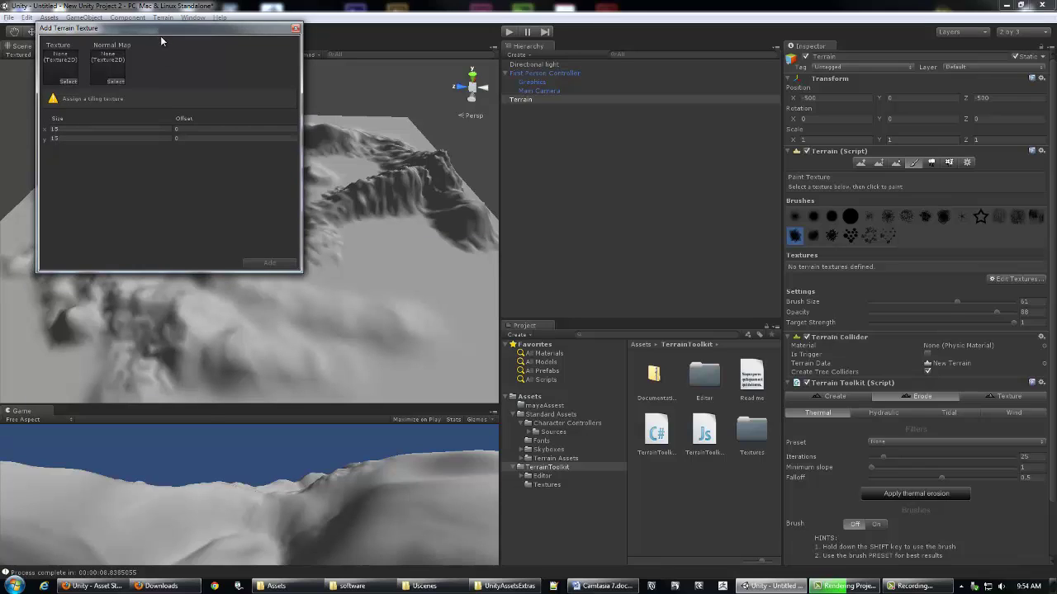
drag(160, 35, 168, 47)
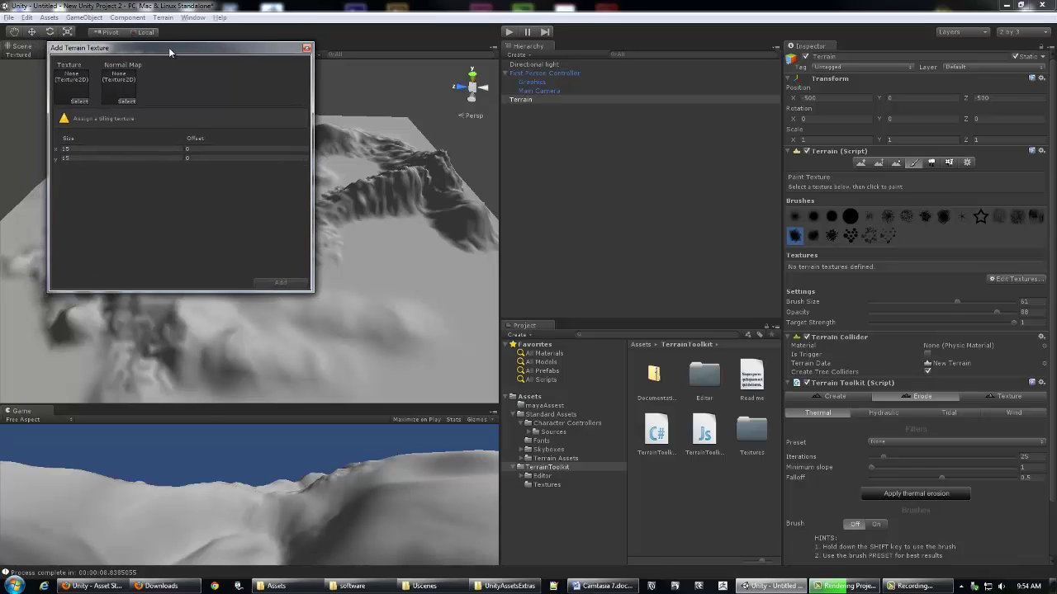
Step: Choose Grass (Hill) as the texture and add it, turning the terrain green
click(80, 99)
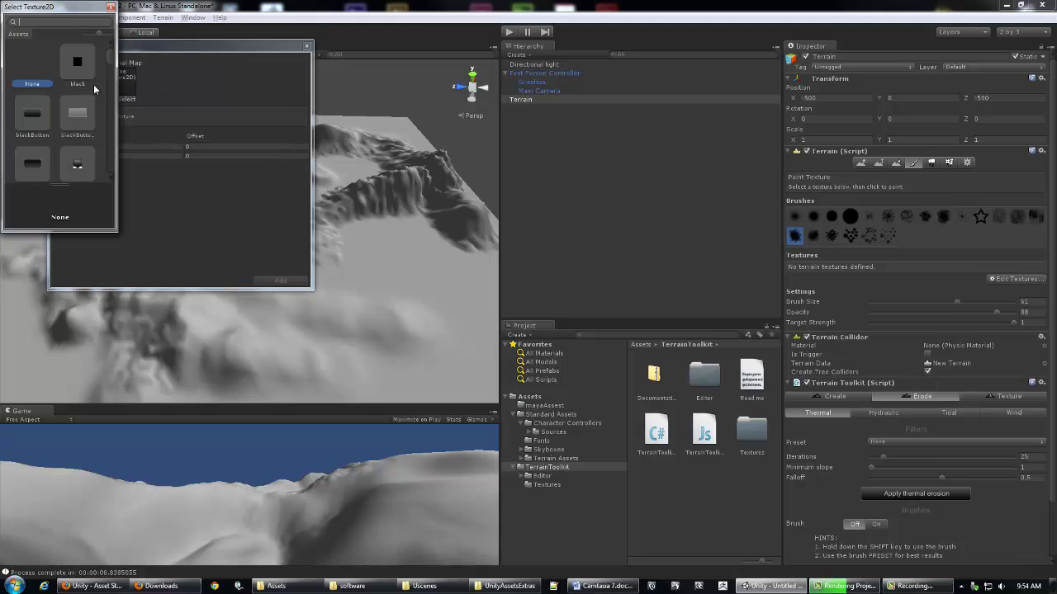
click(111, 8)
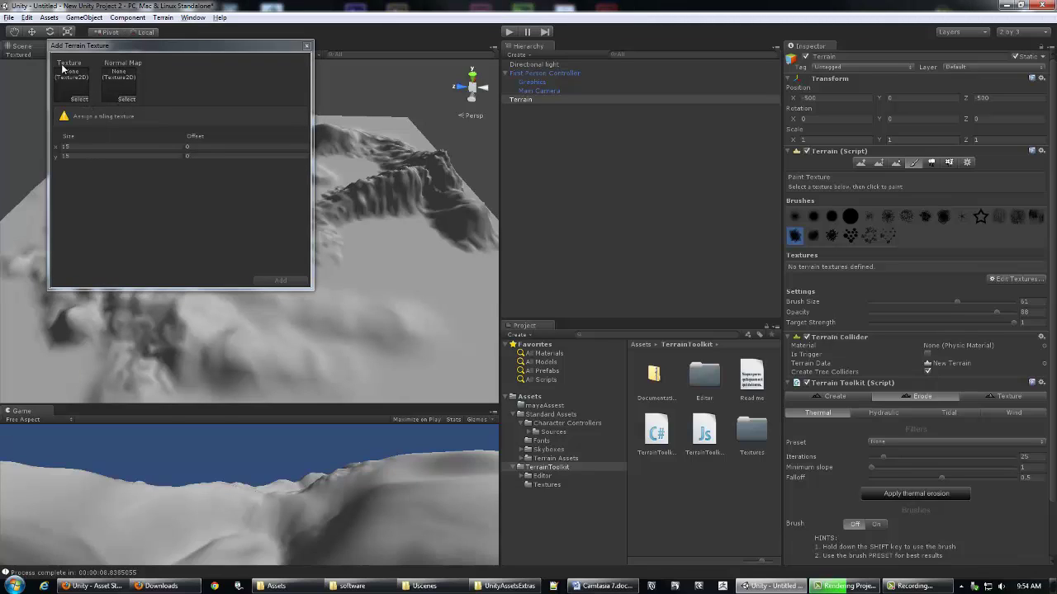
click(80, 99)
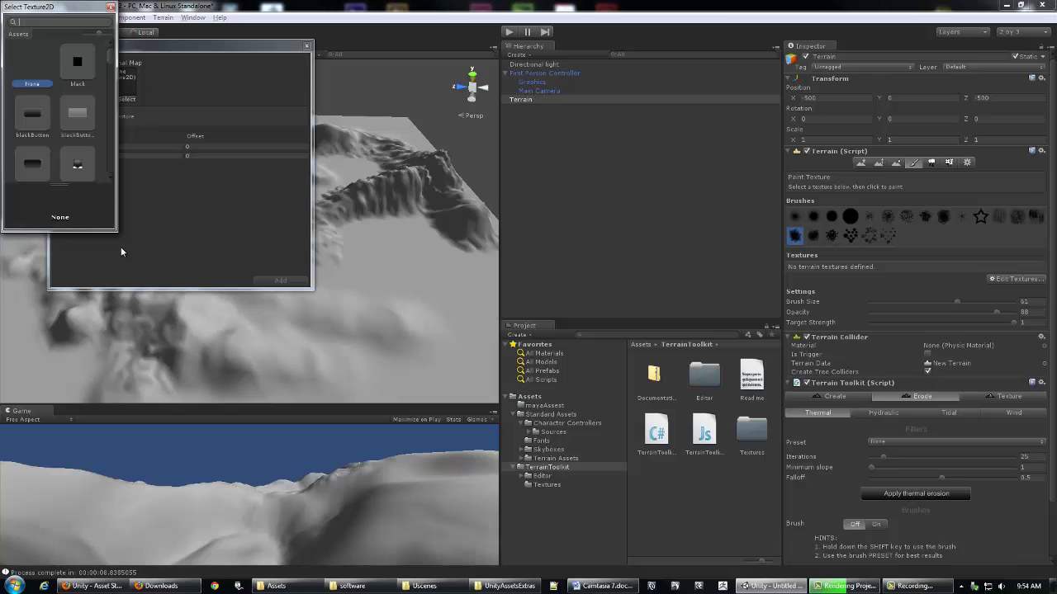
drag(116, 233, 367, 425)
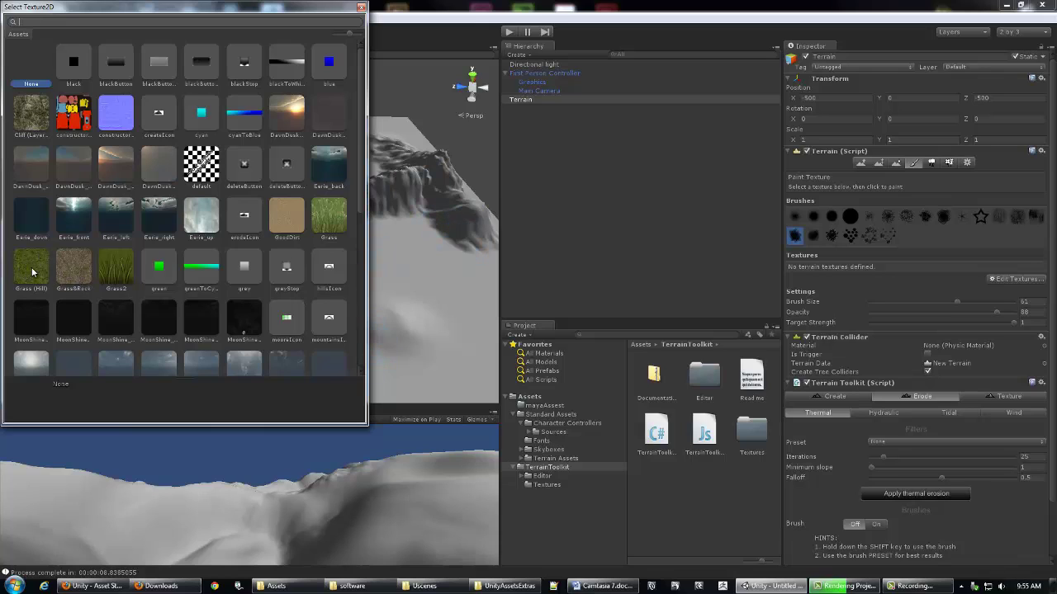
click(33, 274)
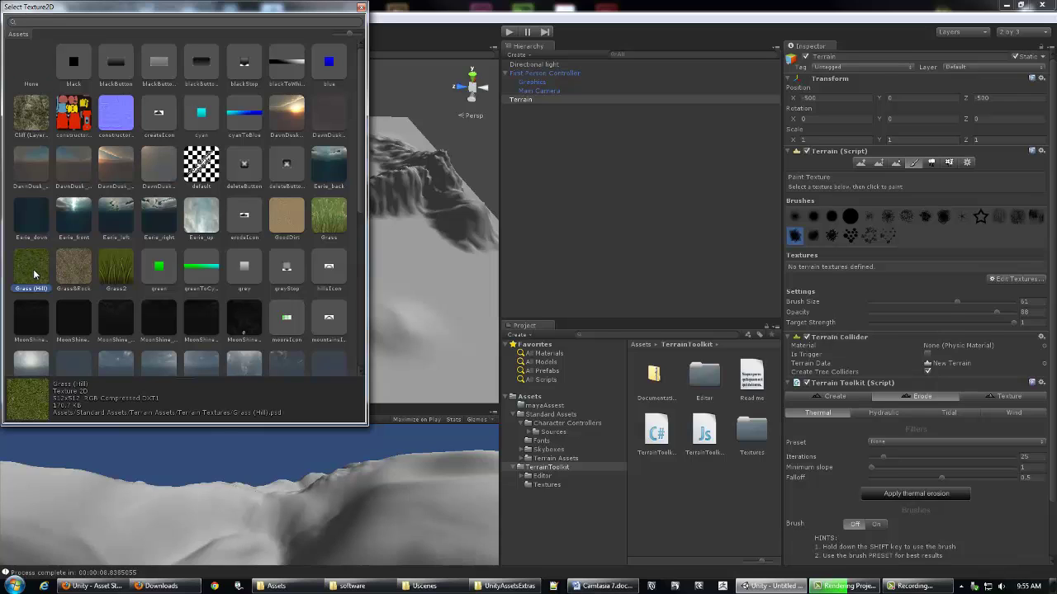
double_click(31, 274)
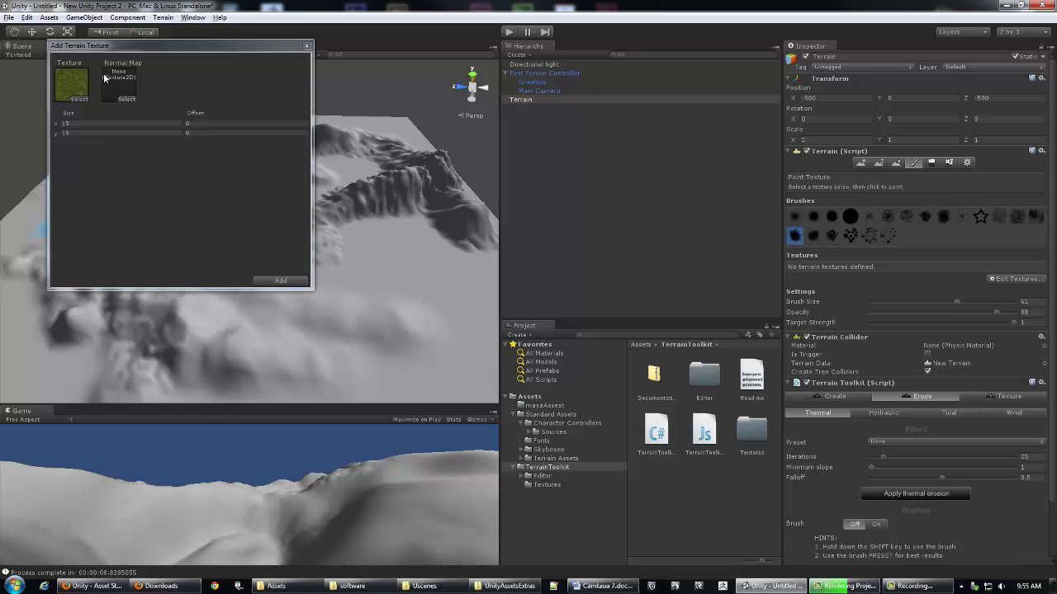
click(282, 279)
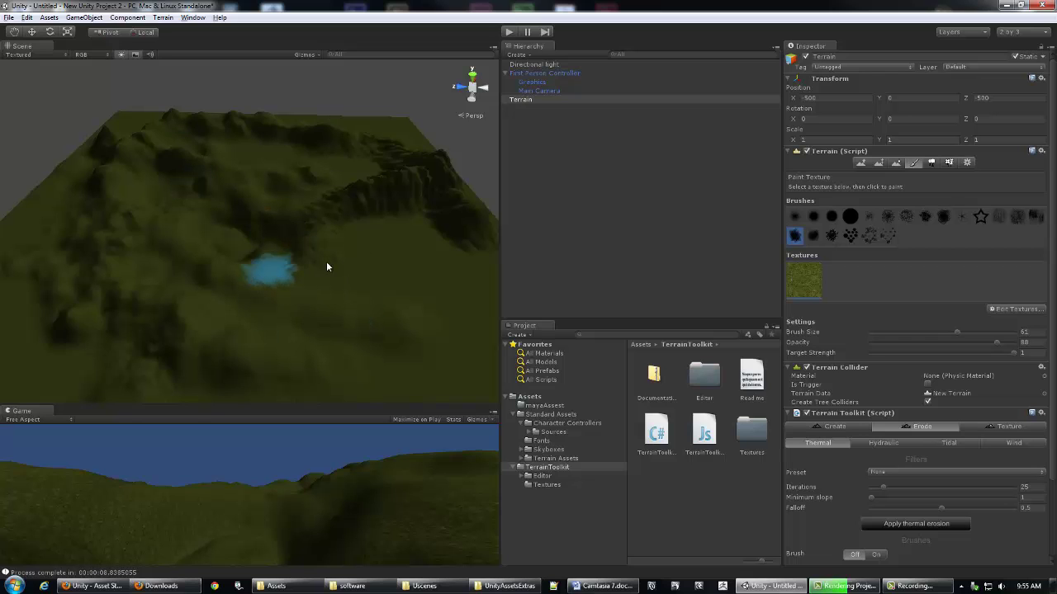
alt+drag(309, 228, 223, 220)
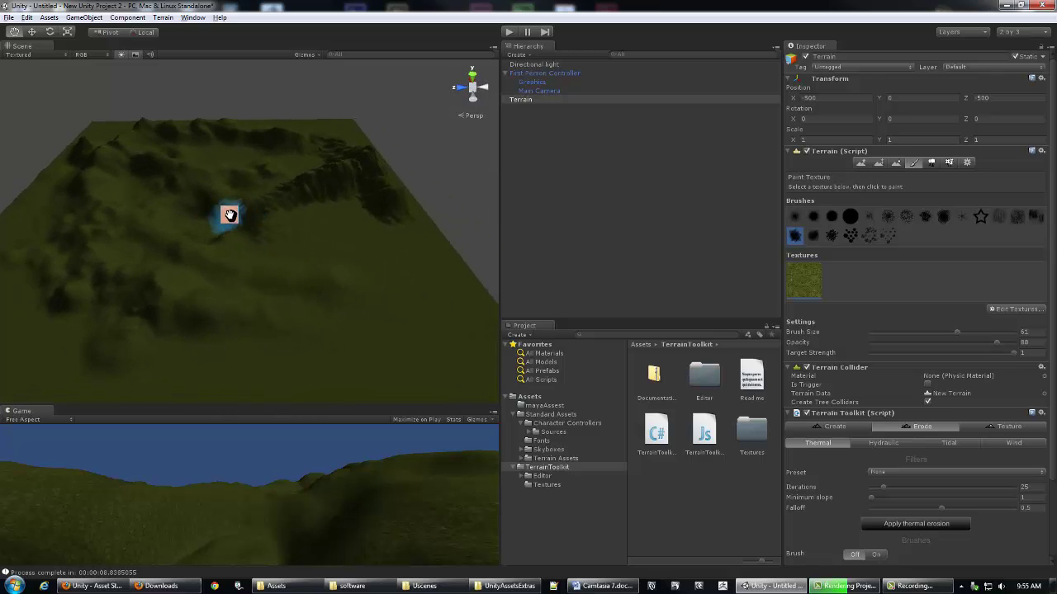
alt+right_drag(224, 220, 318, 223)
alt+drag(317, 223, 283, 206)
alt+right_drag(283, 205, 366, 217)
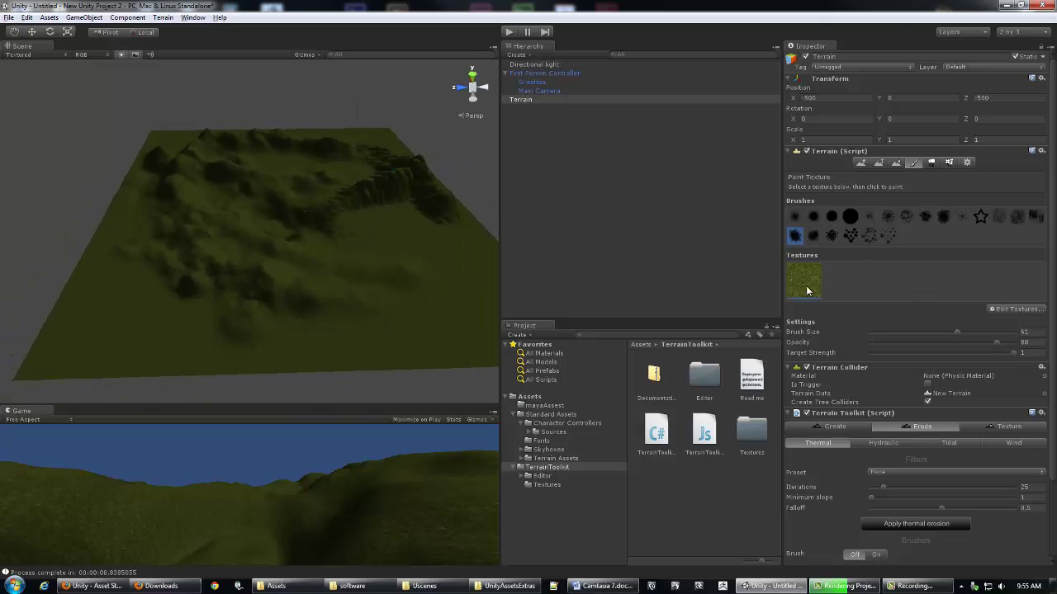
Step: Add the GoodDirt texture to the terrain's paint textures
click(1017, 310)
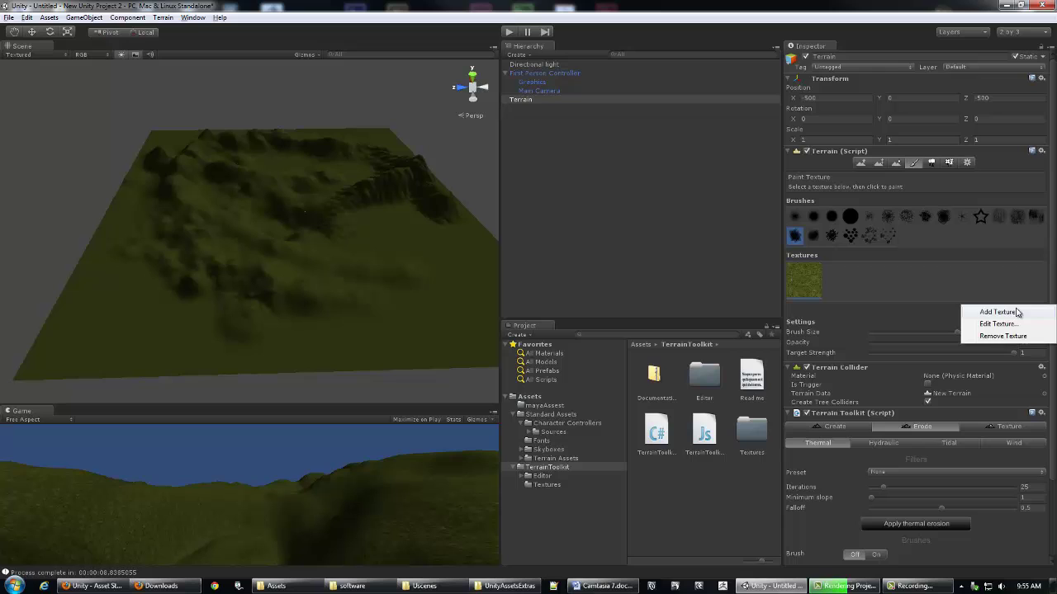
click(999, 312)
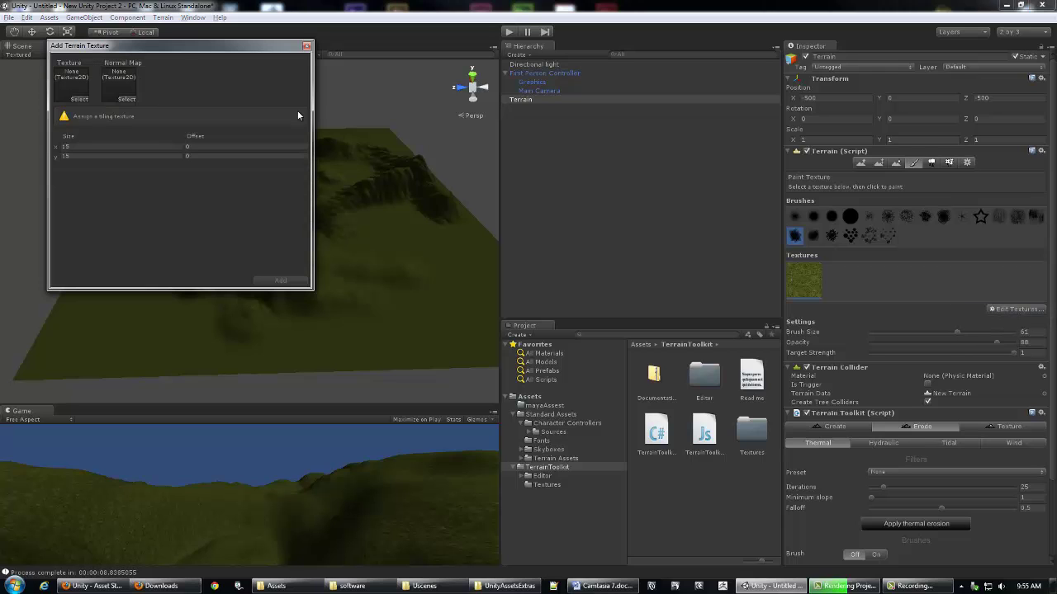
click(79, 99)
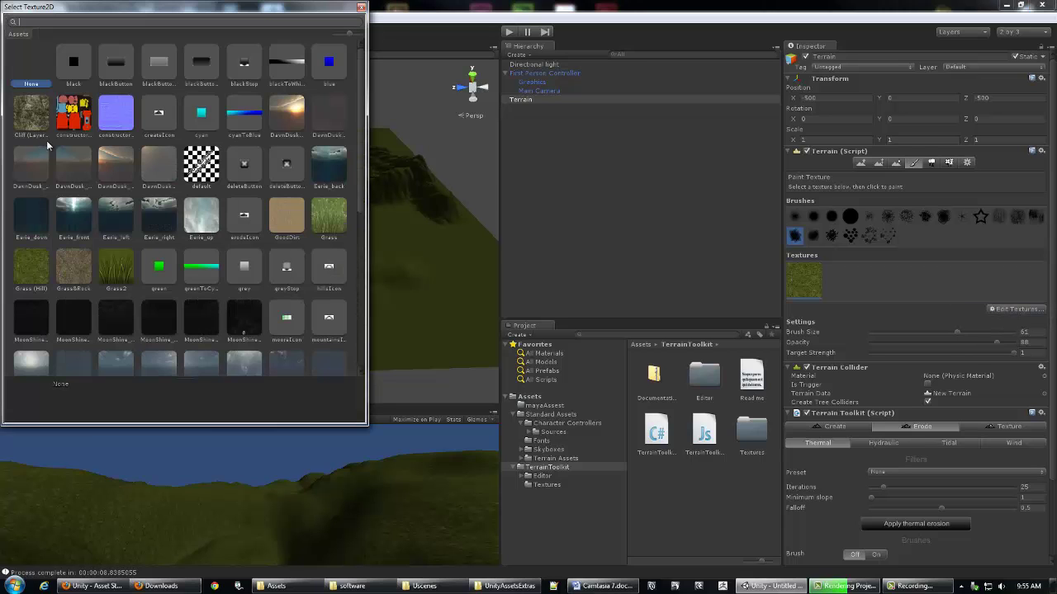
click(279, 210)
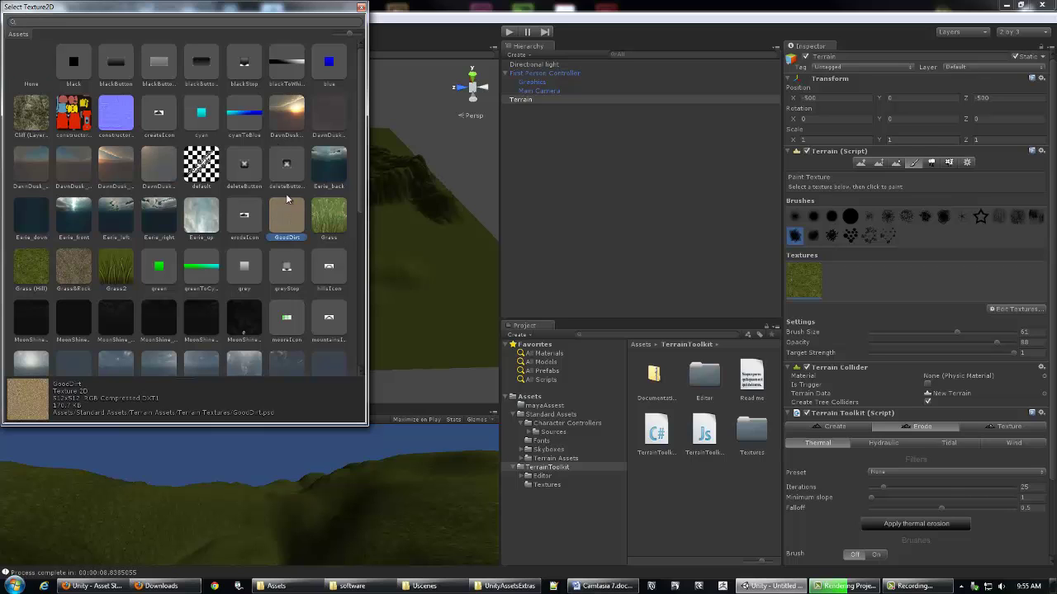
double_click(285, 221)
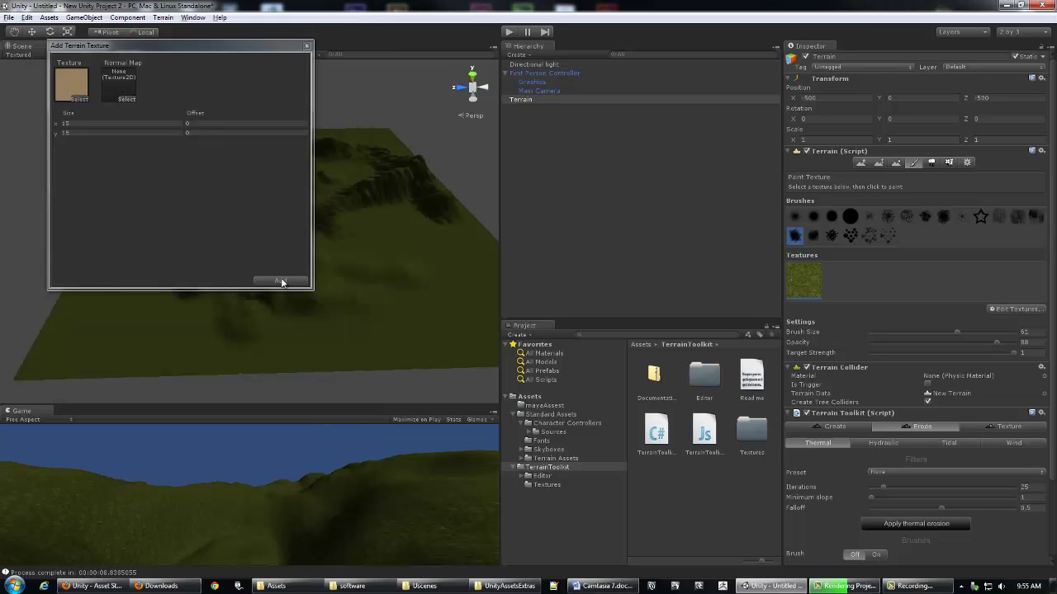
click(279, 280)
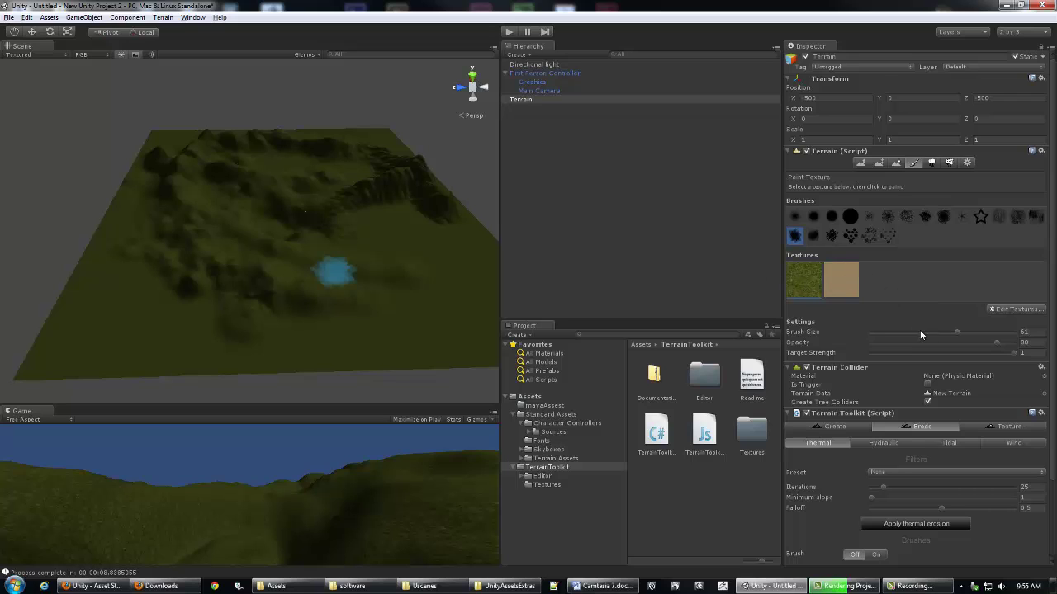
Step: Add the Cliff (Layered Rock) texture to the terrain's paint textures
click(1010, 310)
click(1010, 312)
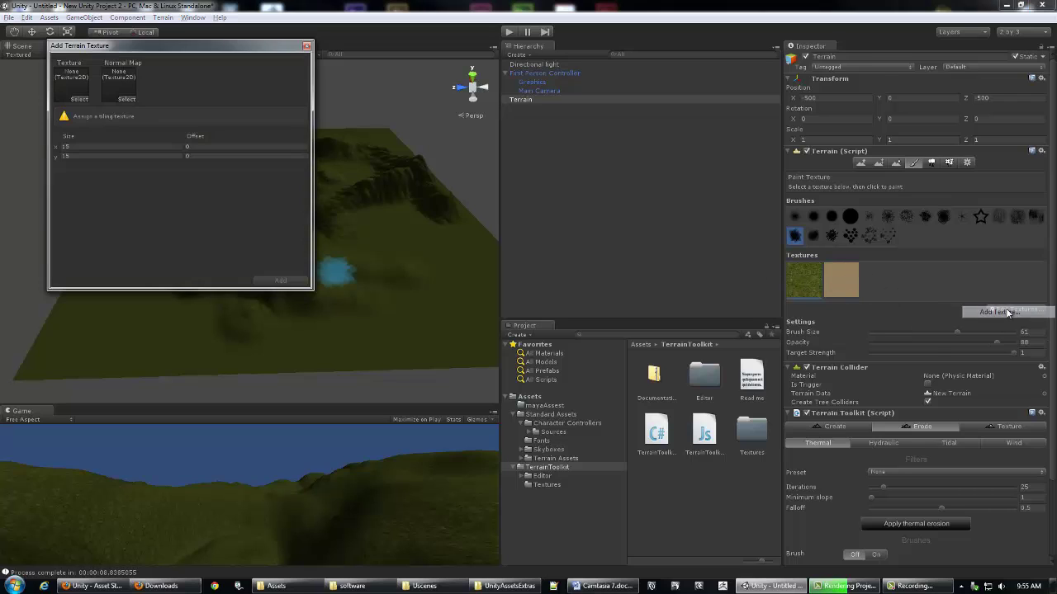
click(80, 98)
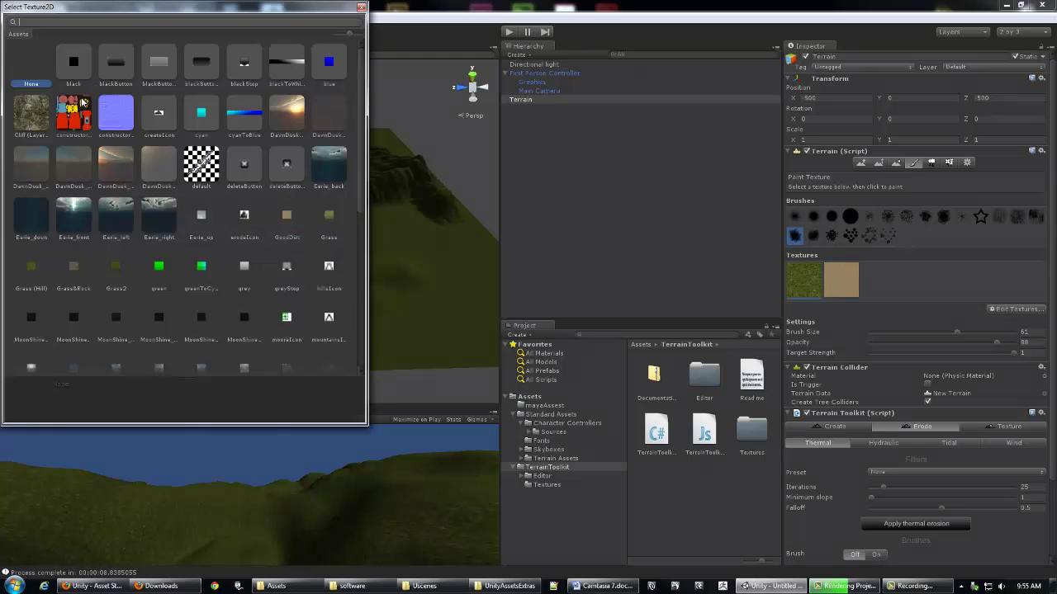
click(34, 116)
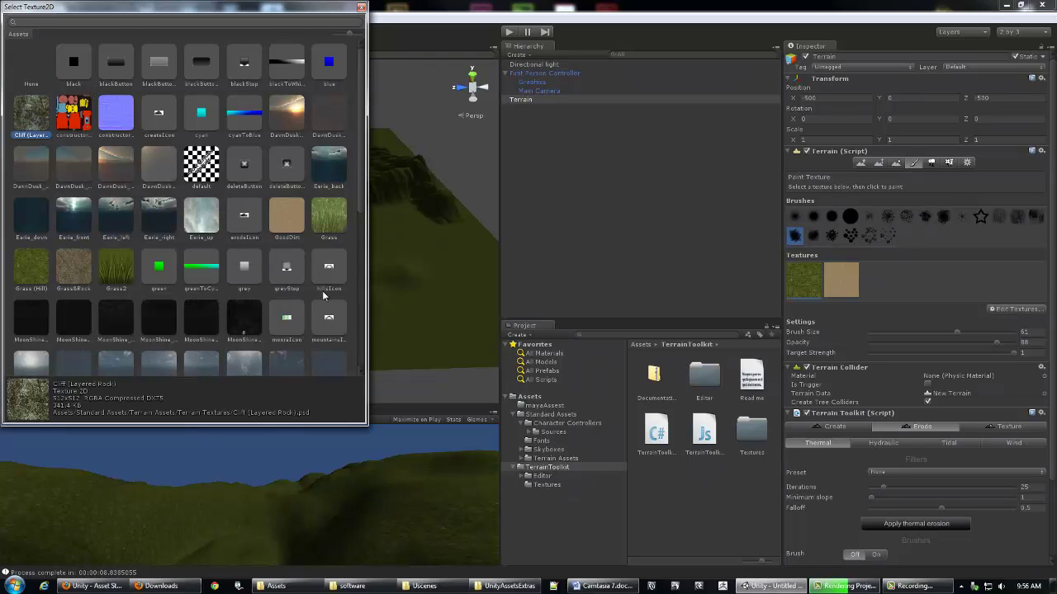
double_click(35, 117)
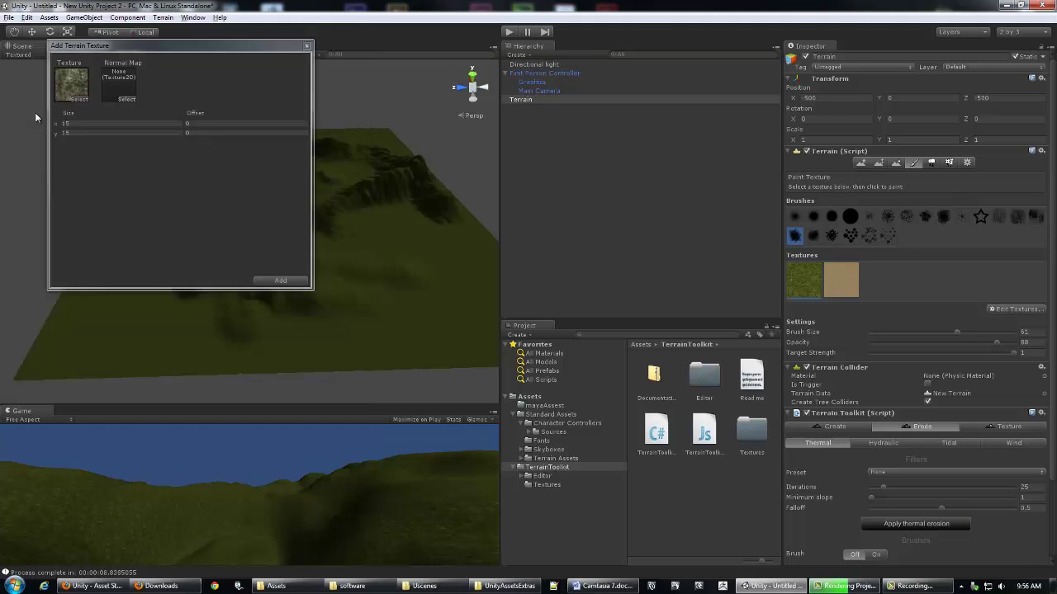
click(127, 100)
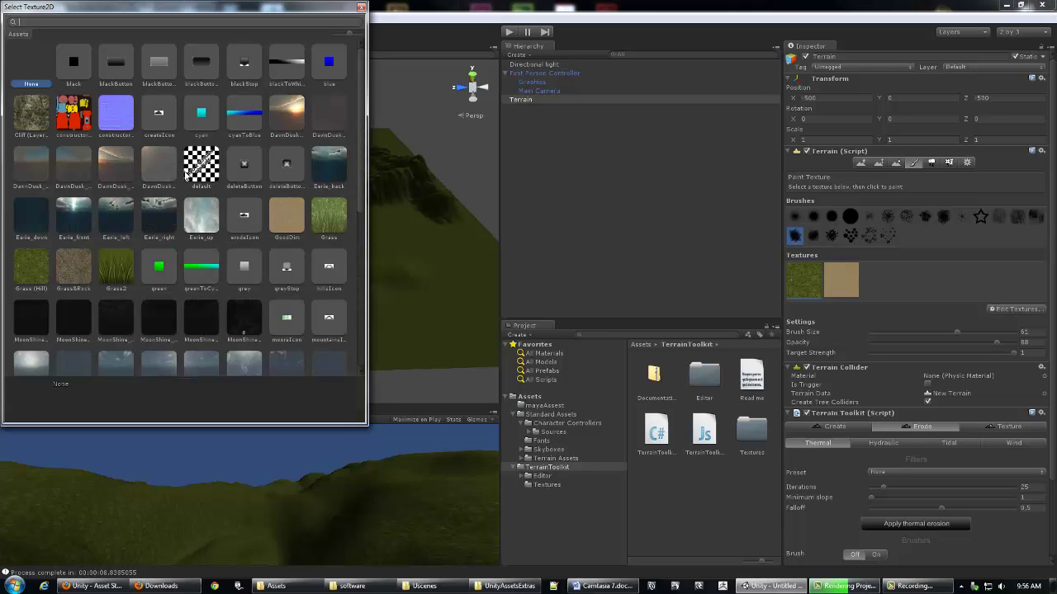
drag(362, 206, 341, 207)
click(361, 8)
click(281, 280)
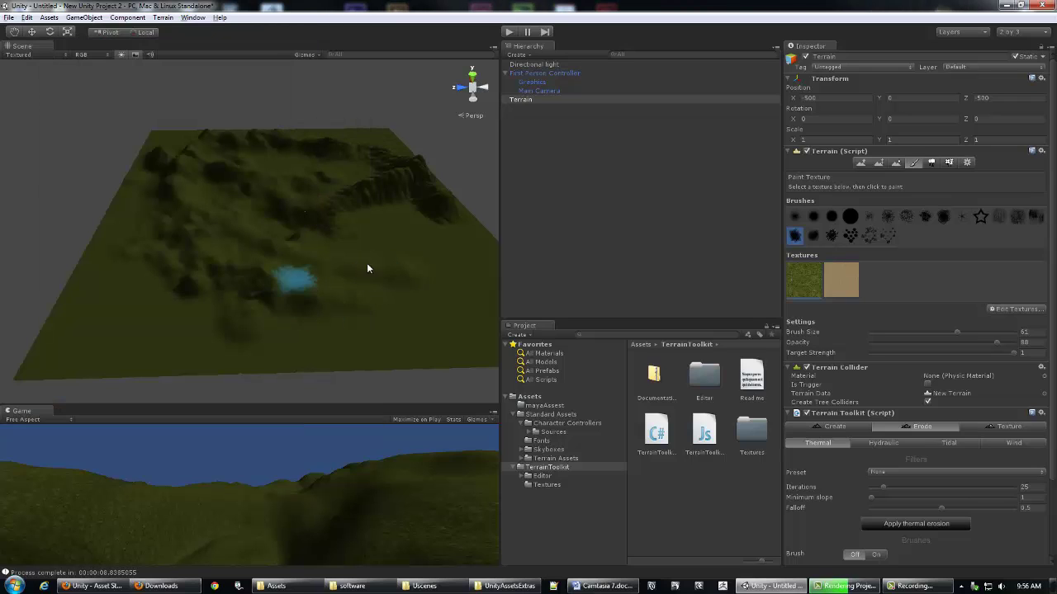
Step: Add the Grass&Rock texture as the fourth terrain paint texture
click(1000, 308)
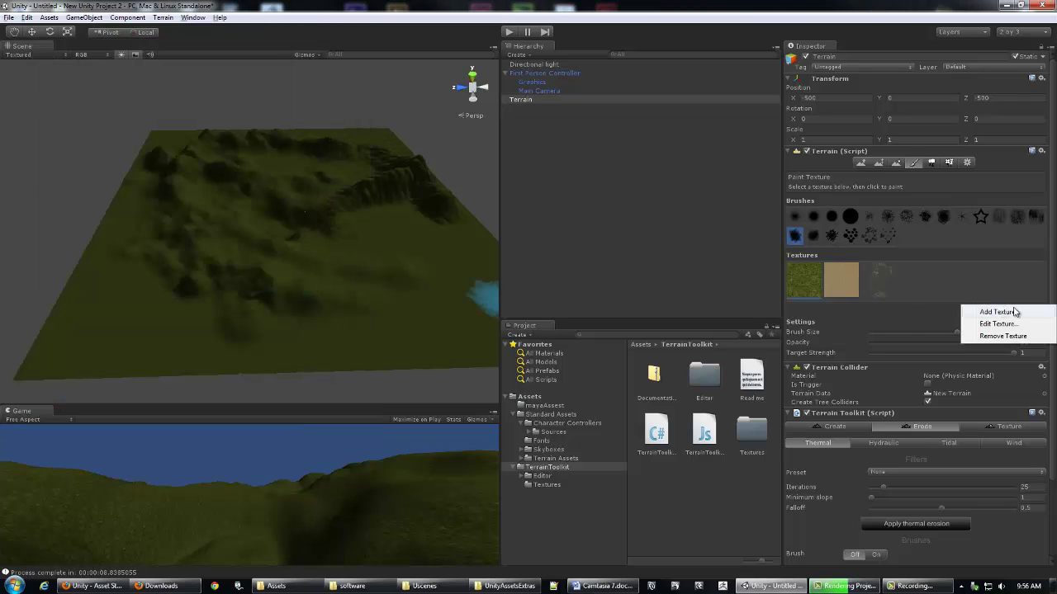
click(1003, 310)
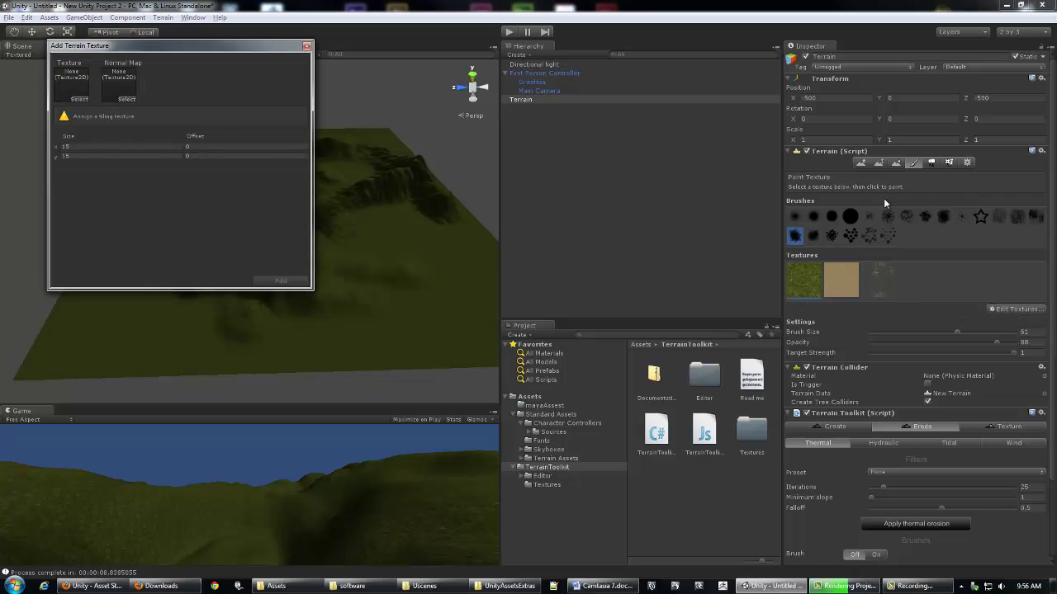
click(78, 99)
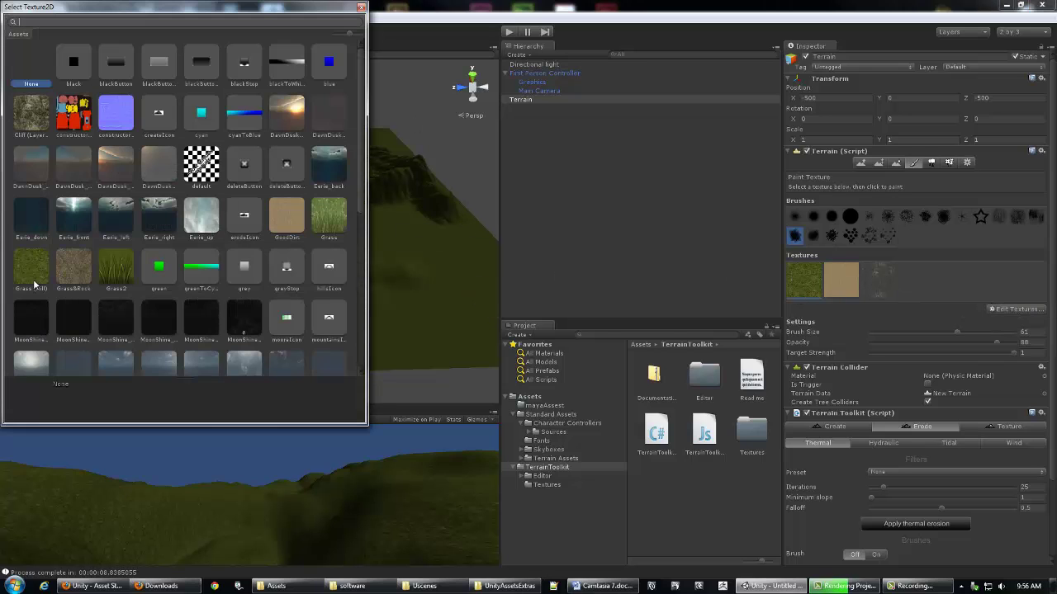
click(76, 277)
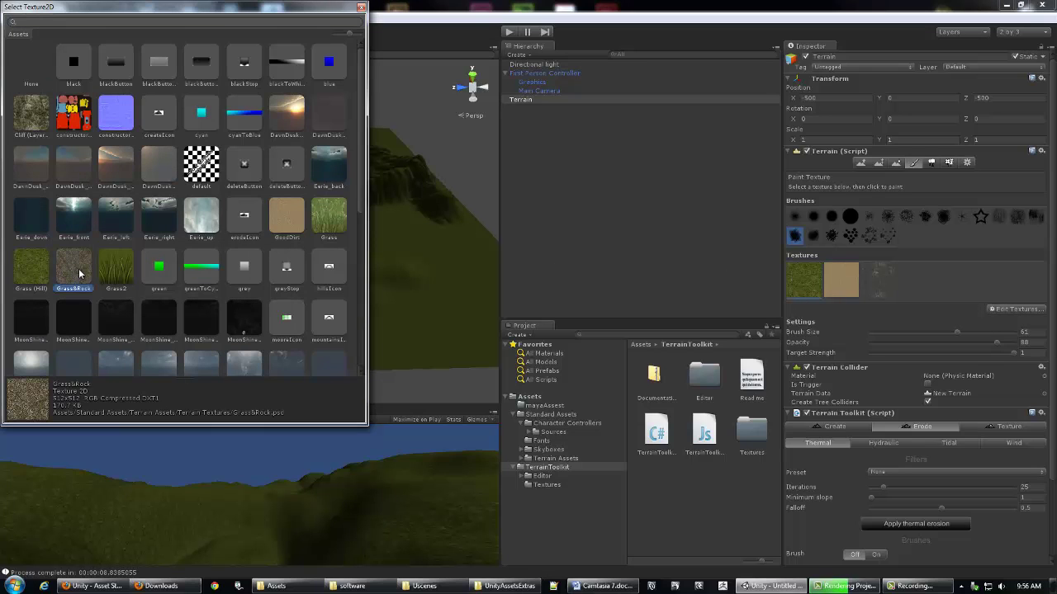
double_click(76, 275)
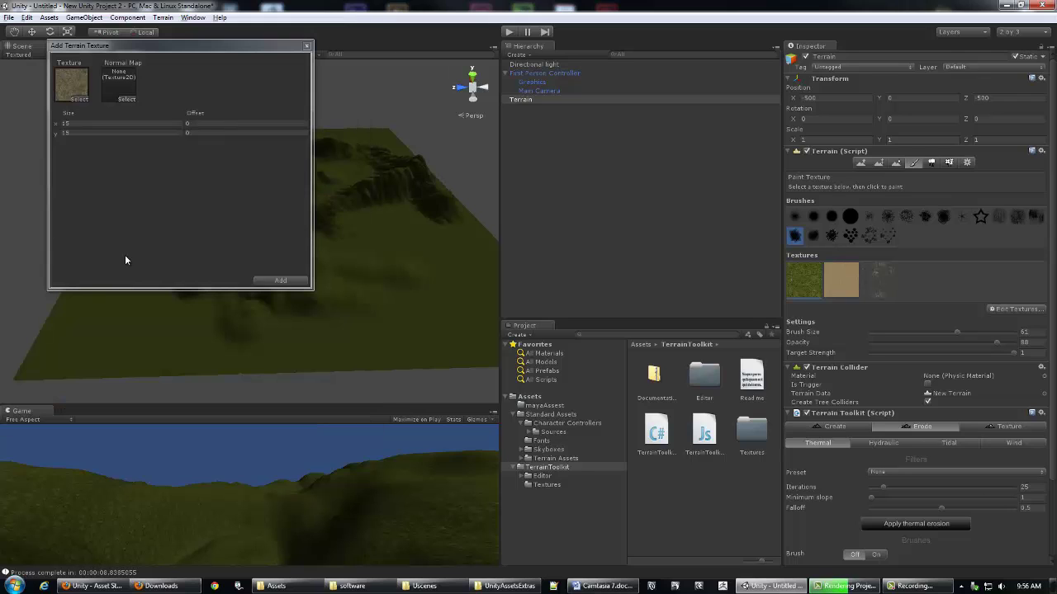
click(279, 280)
click(663, 296)
Step: Save the window arrangement as layout 'work' and float the Game view separately
right_drag(349, 247, 358, 271)
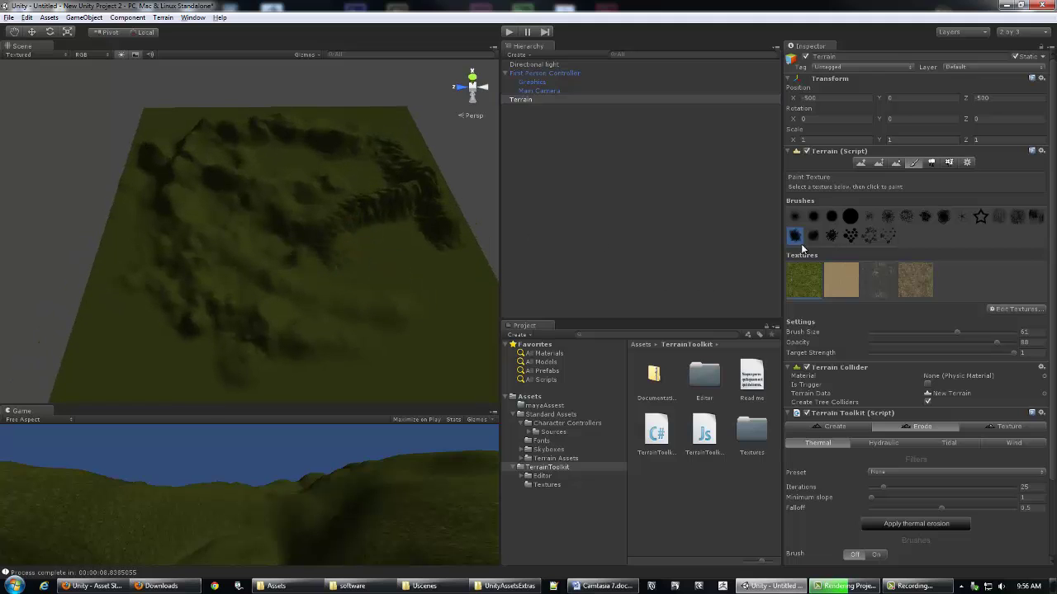
alt+right_drag(385, 264, 379, 238)
alt+drag(379, 238, 224, 201)
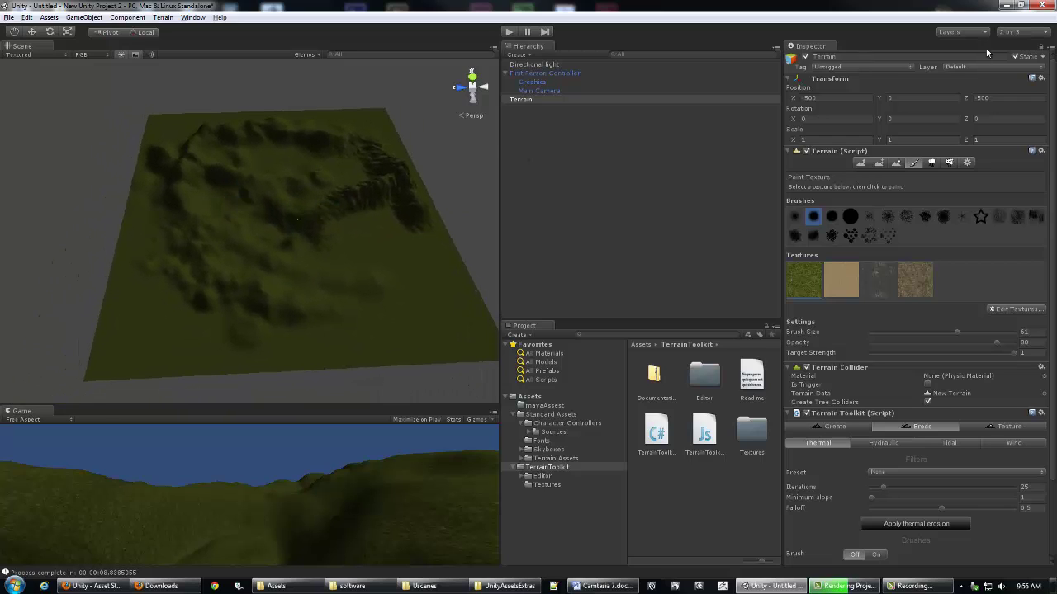
click(1047, 32)
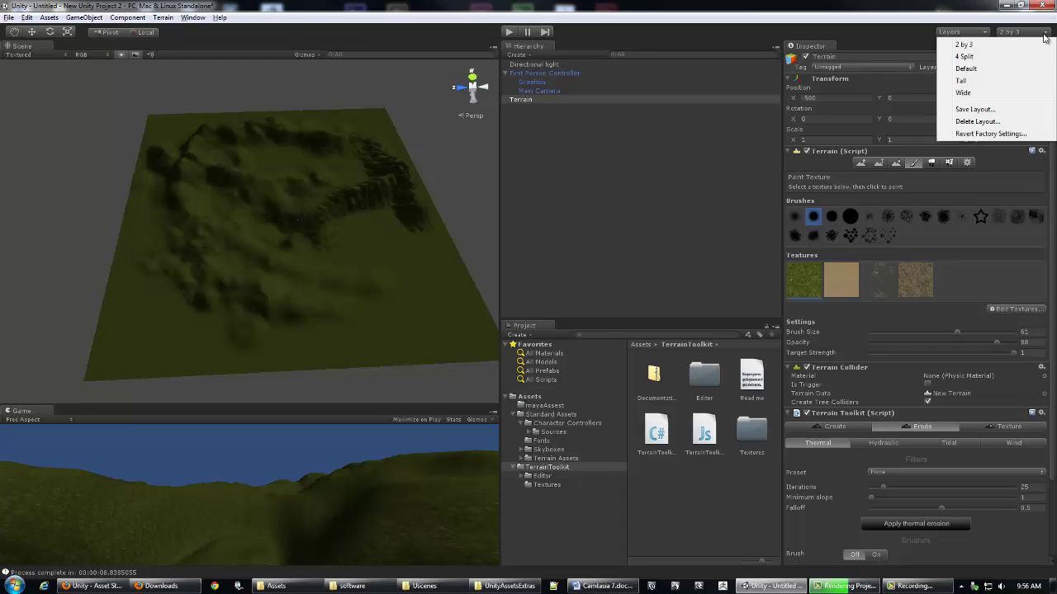
click(1046, 32)
click(1046, 33)
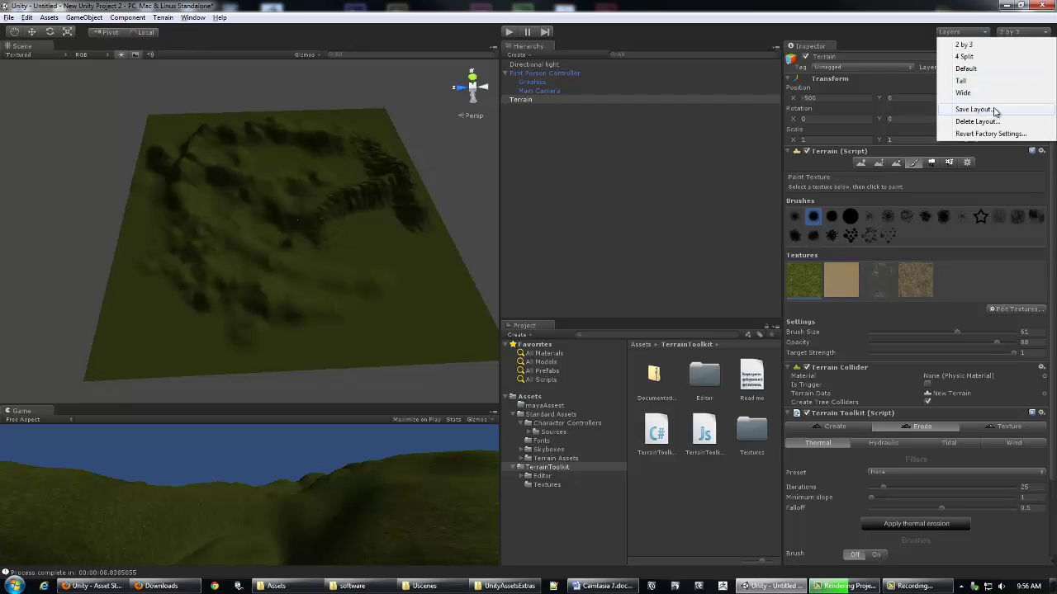
click(981, 110)
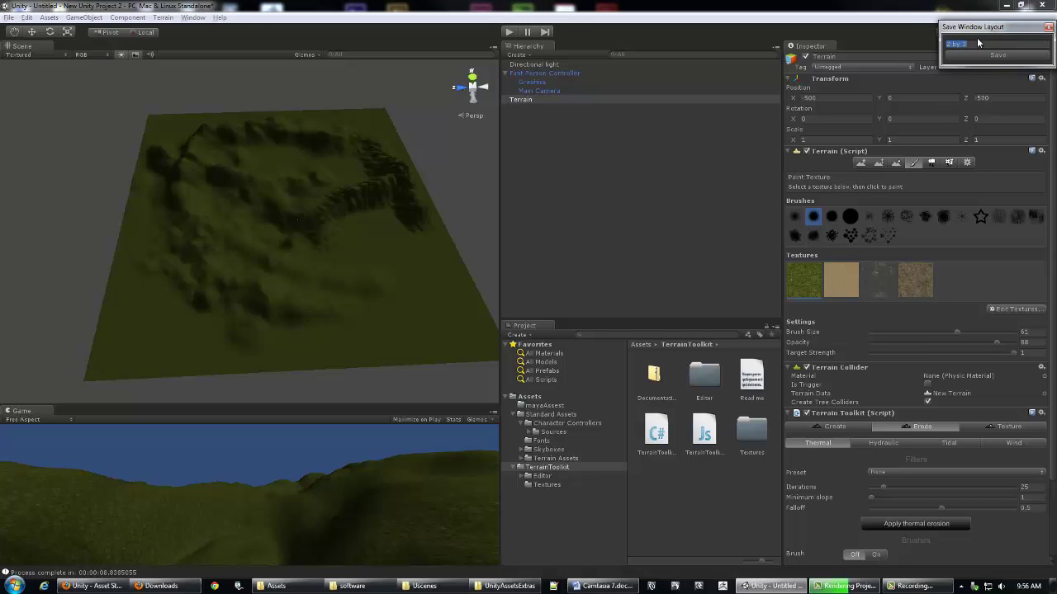
text(work)
click(998, 55)
alt+right_drag(385, 233, 334, 227)
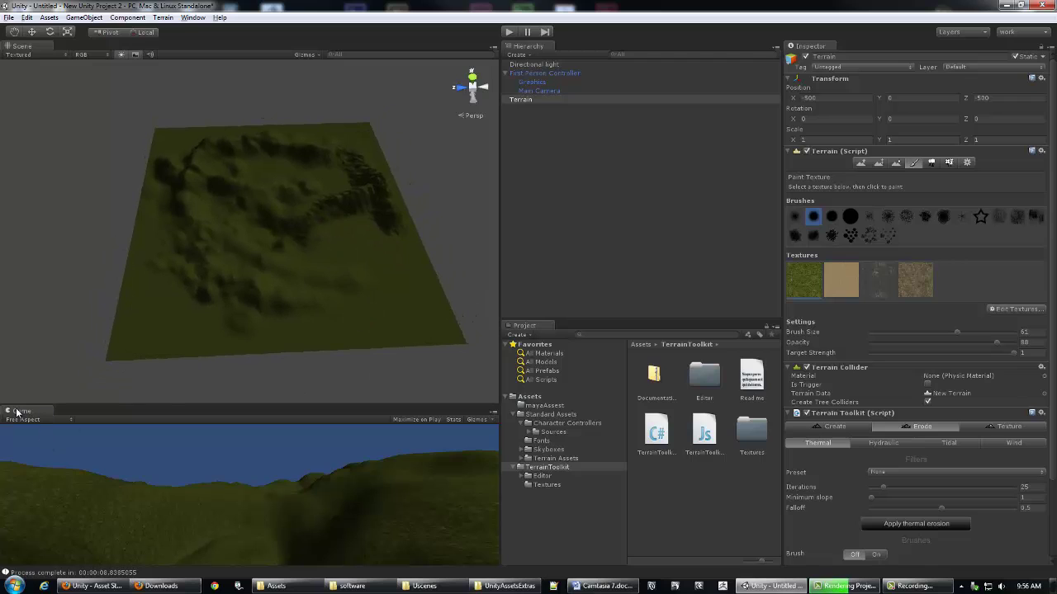
drag(21, 410, 329, 247)
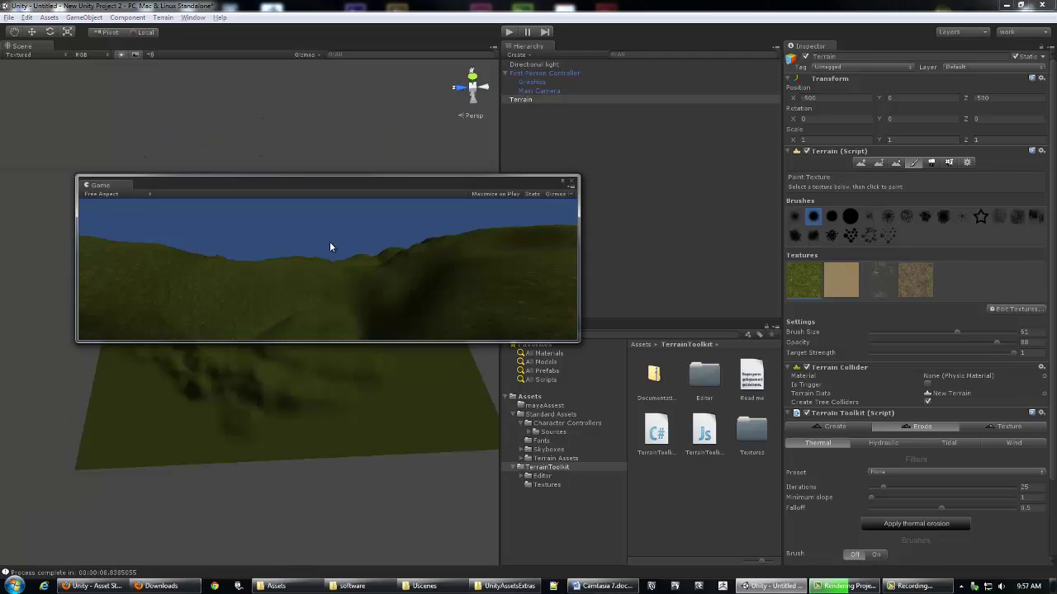
Step: Close the Game window, Hierarchy and Project panels, and widen the Scene view
click(573, 182)
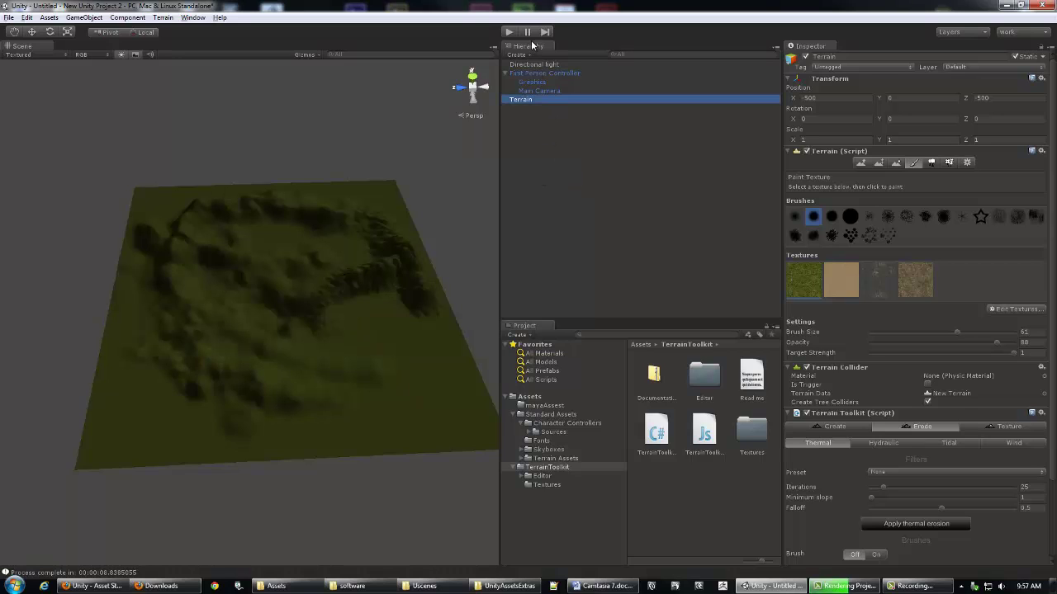
drag(529, 45, 307, 165)
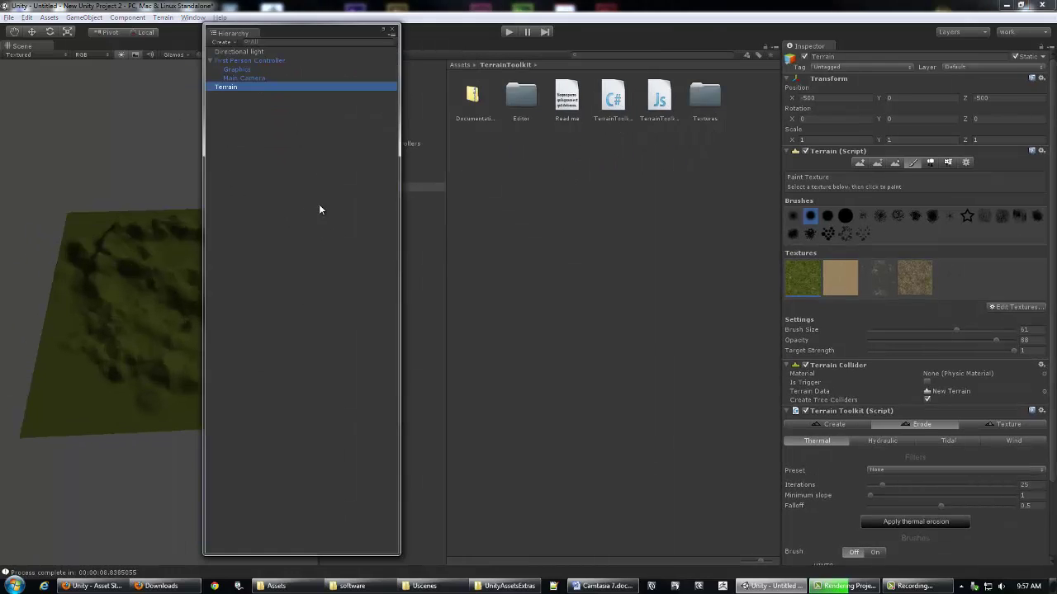
click(392, 33)
drag(343, 269, 161, 304)
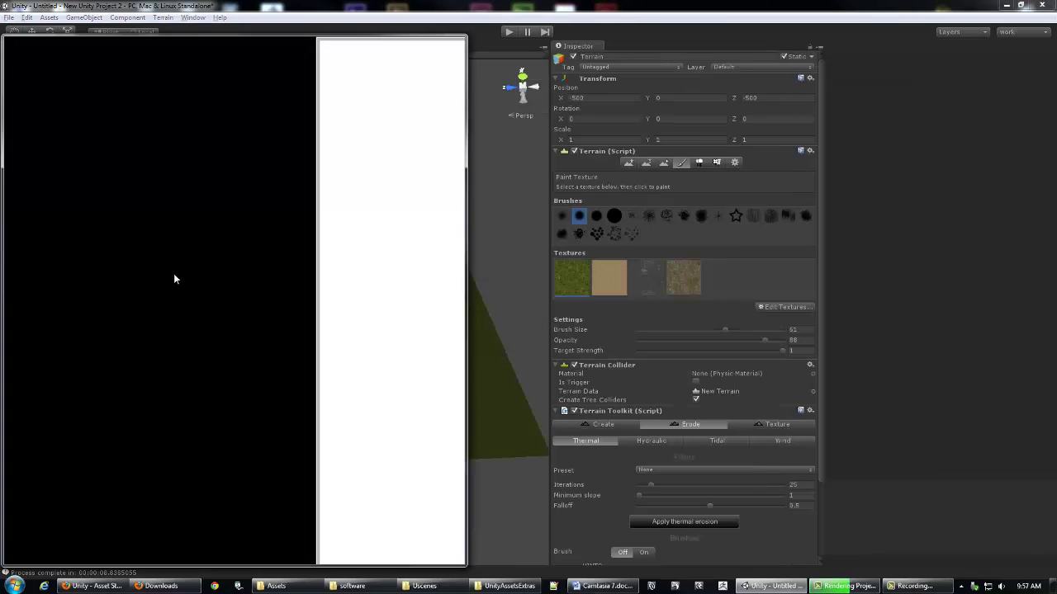
click(456, 42)
drag(544, 262, 827, 258)
alt+drag(614, 283, 552, 242)
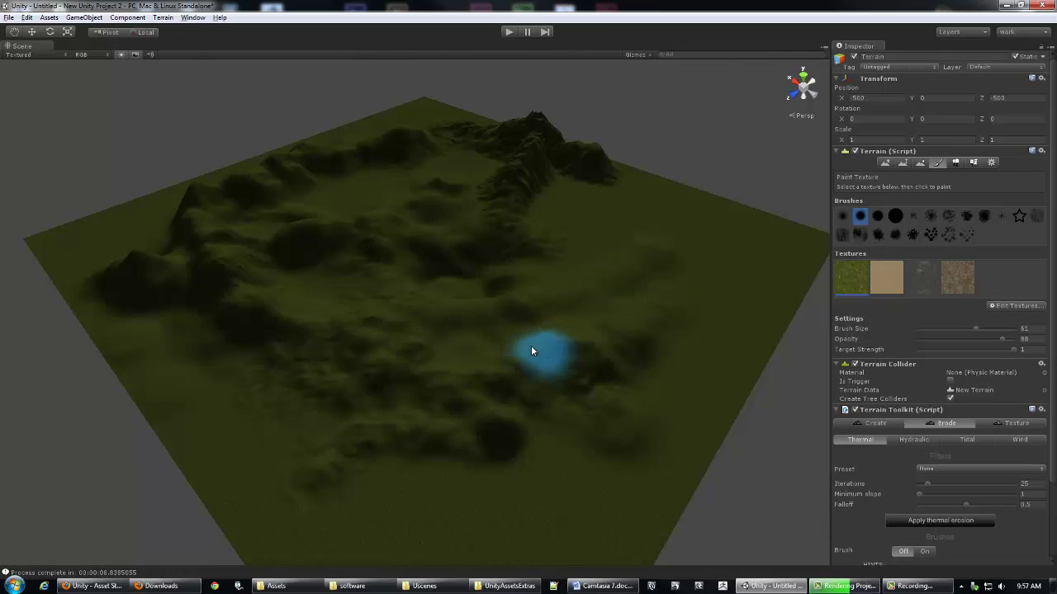
Step: Save the current window arrangement as a layout named 'terrain'
click(1045, 34)
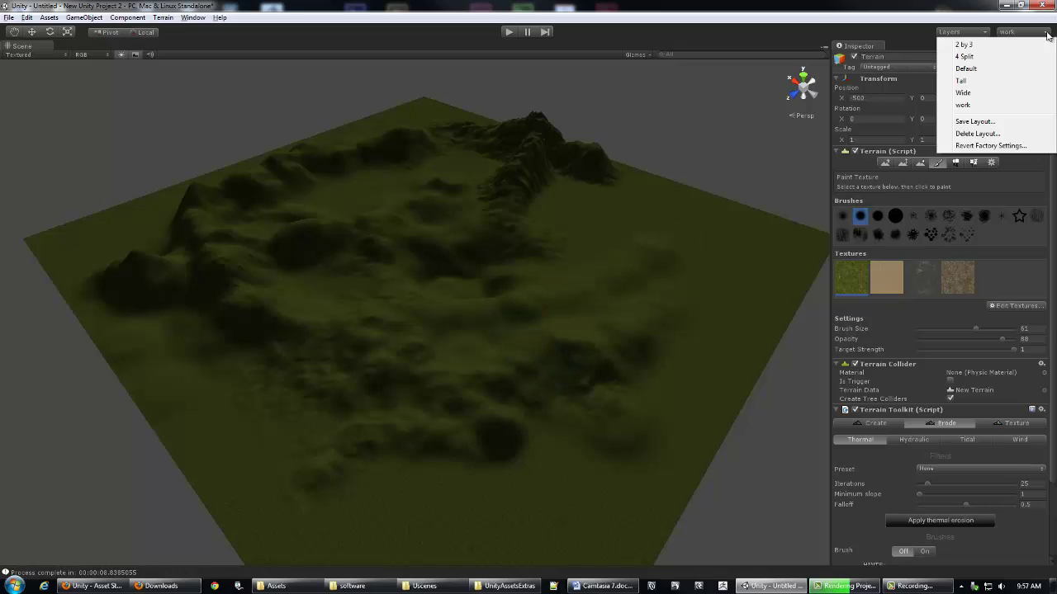
click(974, 121)
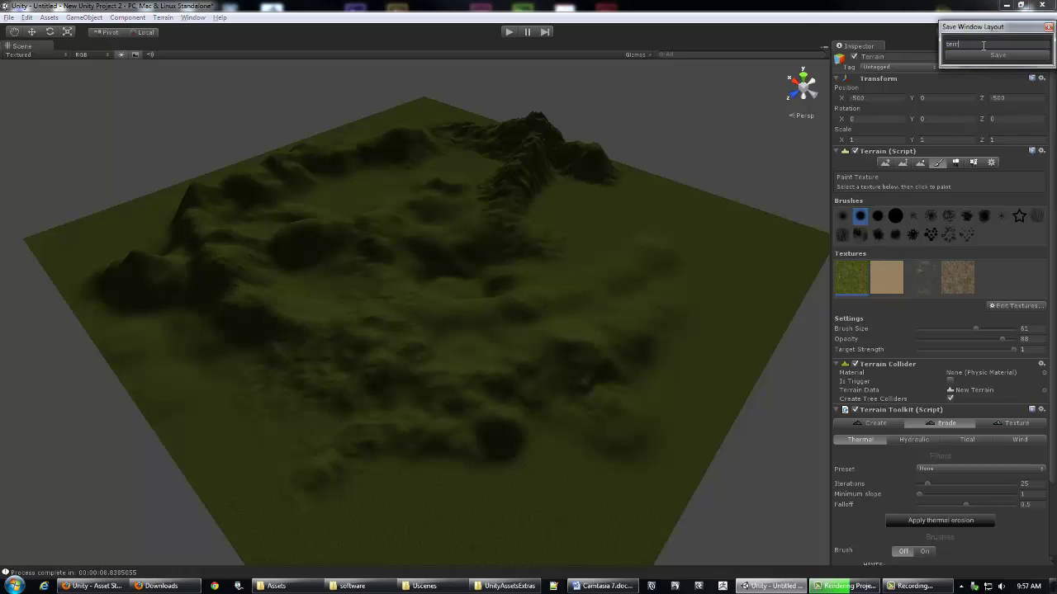
text(terrain)
key(Return)
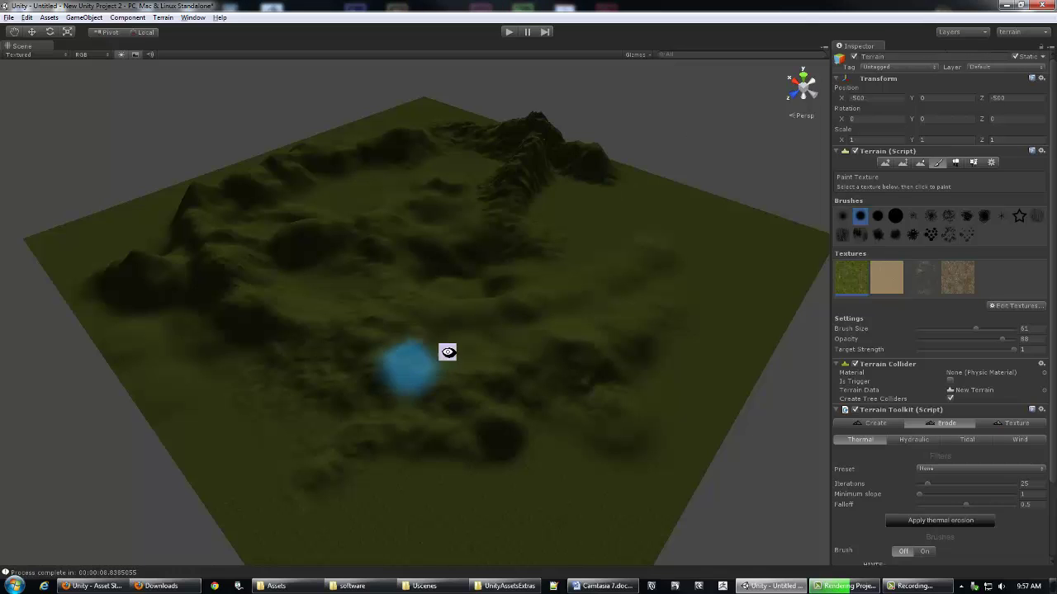
alt+right_drag(413, 353, 448, 302)
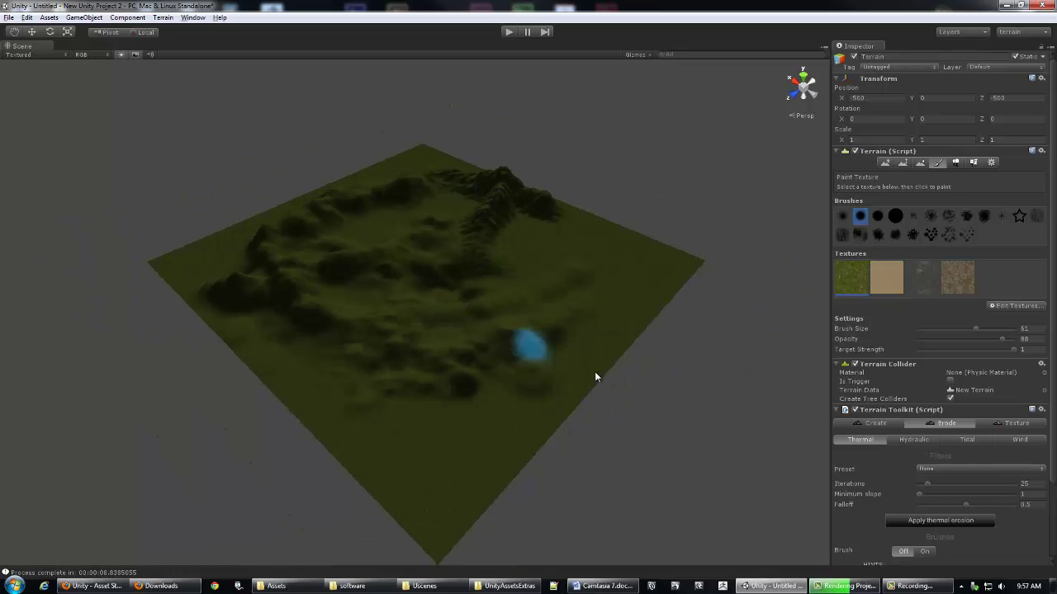
alt+drag(691, 417, 643, 439)
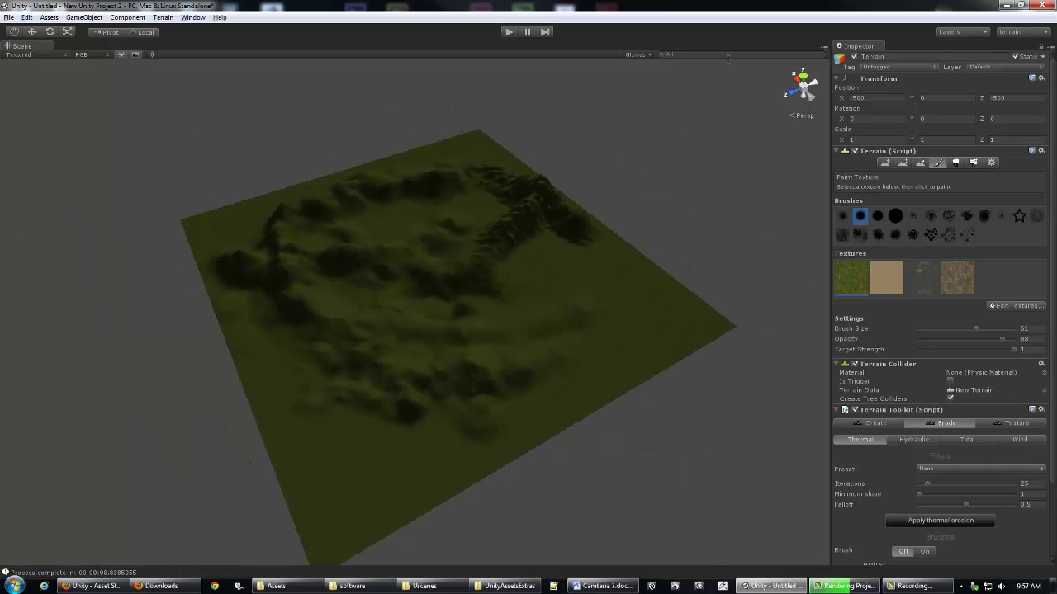
Step: Switch to the 'work' layout, then back to the 'terrain' layout
click(1046, 33)
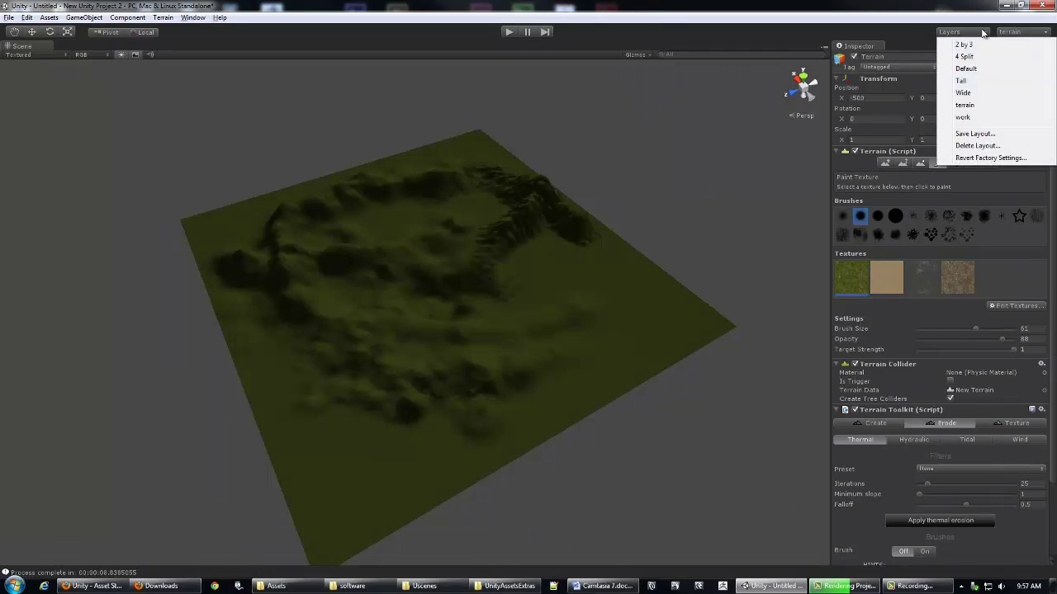
click(972, 117)
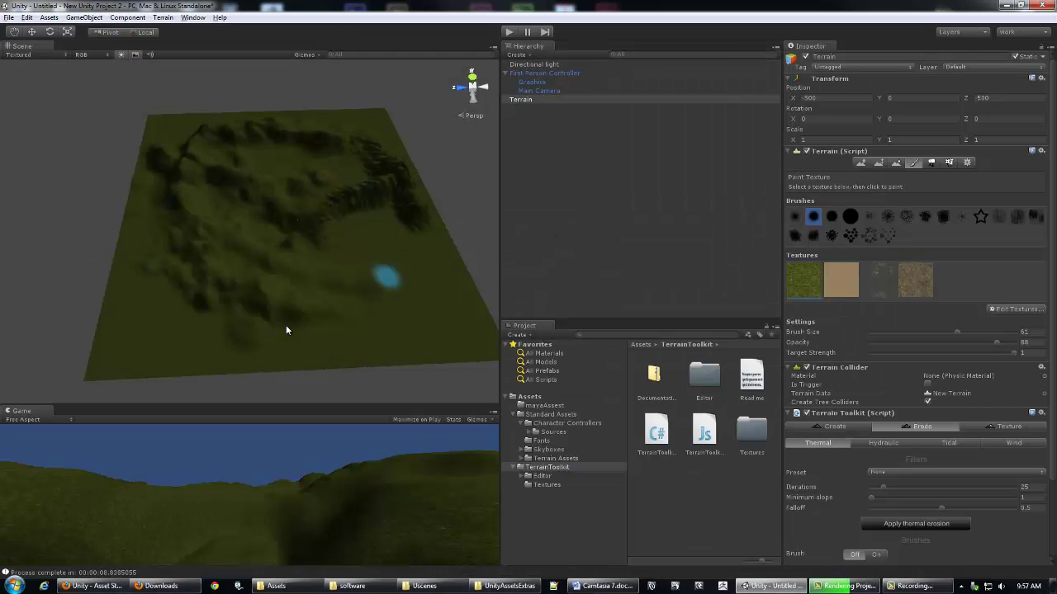
alt+drag(236, 248, 314, 198)
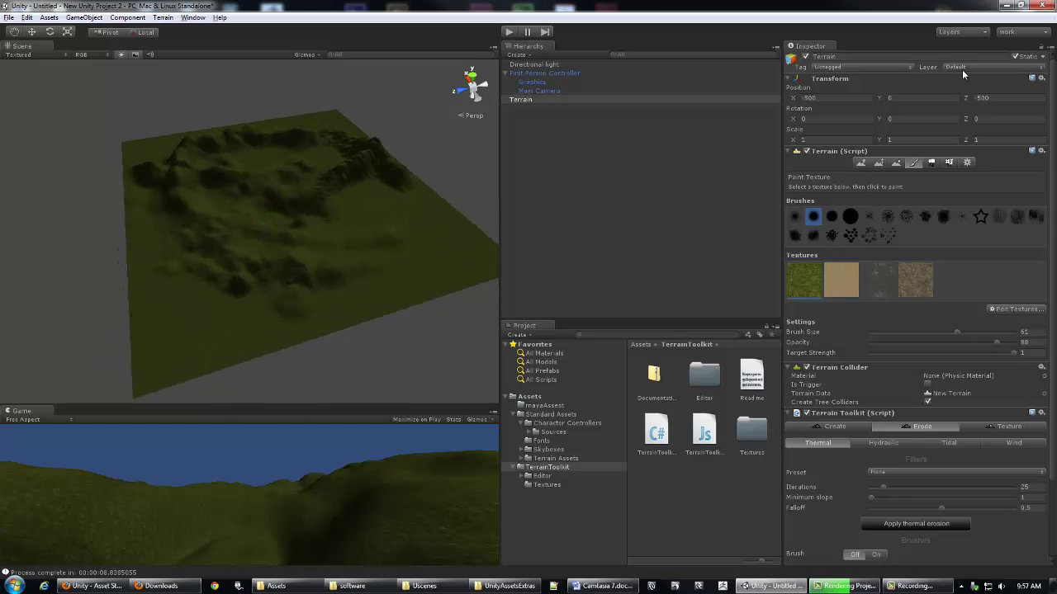
click(1044, 34)
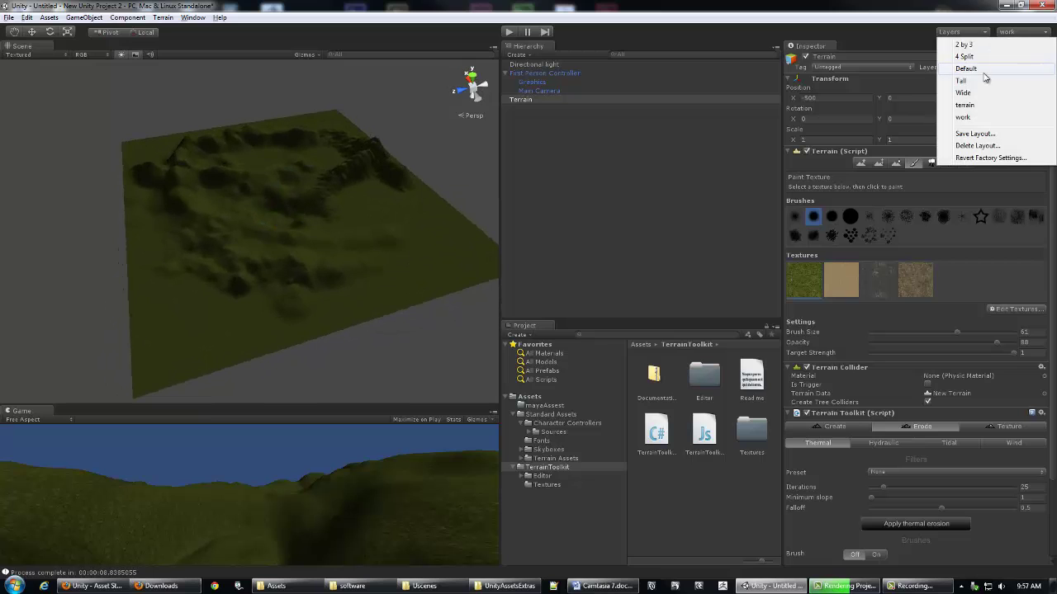
click(983, 108)
alt+drag(378, 330, 437, 271)
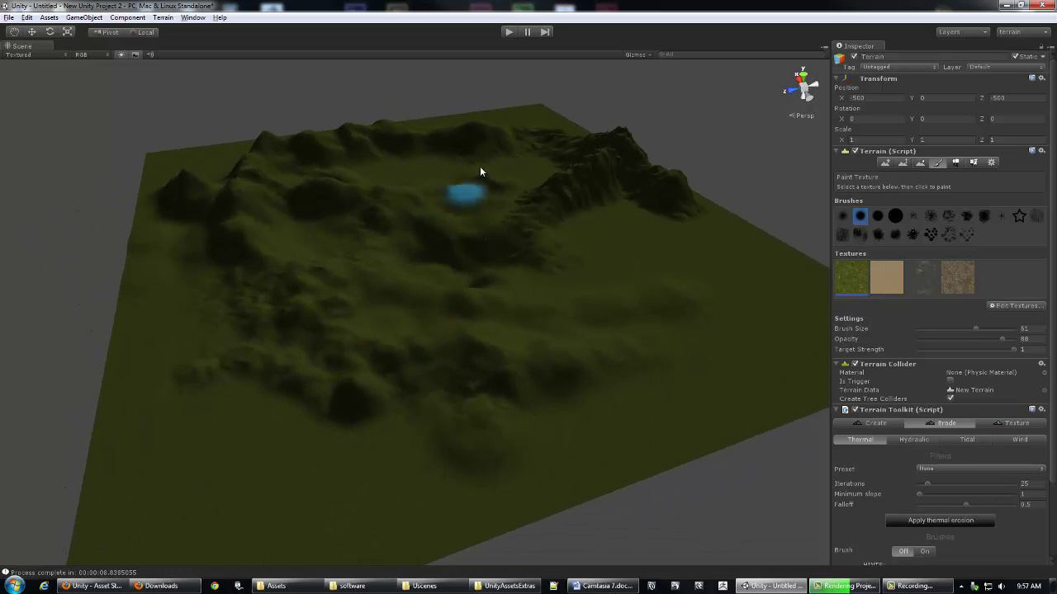
Step: Select the sand texture in the Paint Texture list
alt+drag(561, 223, 474, 239)
alt+drag(602, 303, 549, 243)
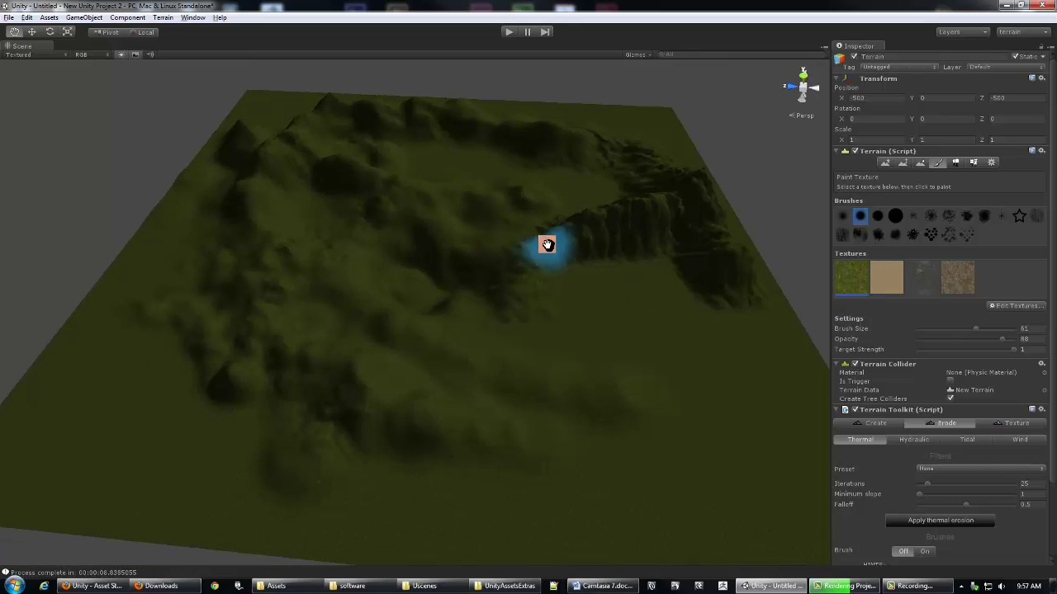
mouse_move(634, 277)
alt+mouse_down()
mouse_move(515, 285)
mouse_move(376, 240)
alt+mouse_up()
click(895, 278)
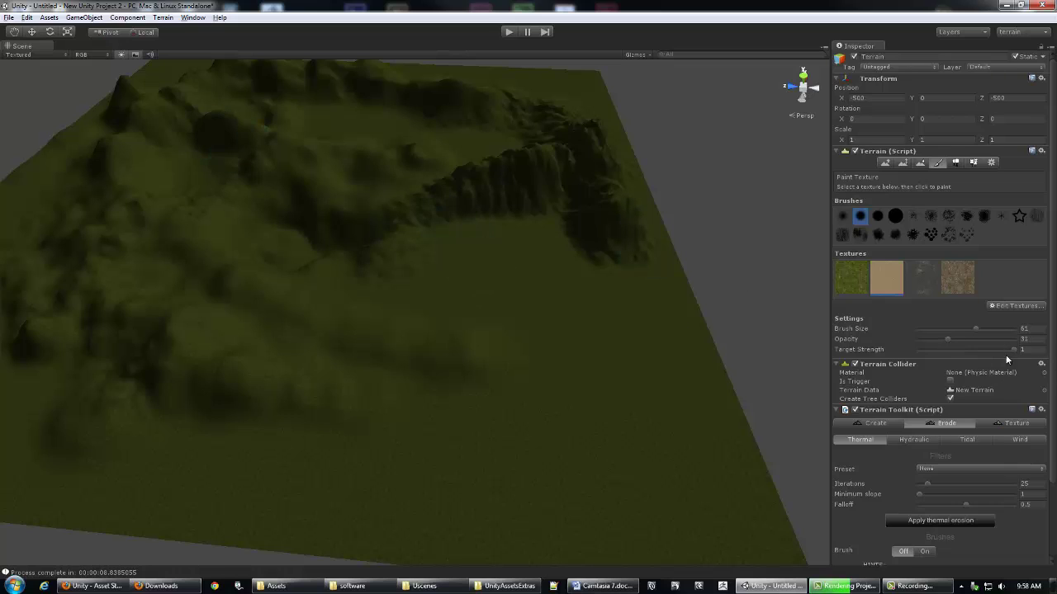
Step: Lower target strength to 0.684 and opacity to 9, painting sand below the cliff
drag(1013, 349, 991, 345)
alt+drag(337, 313, 355, 364)
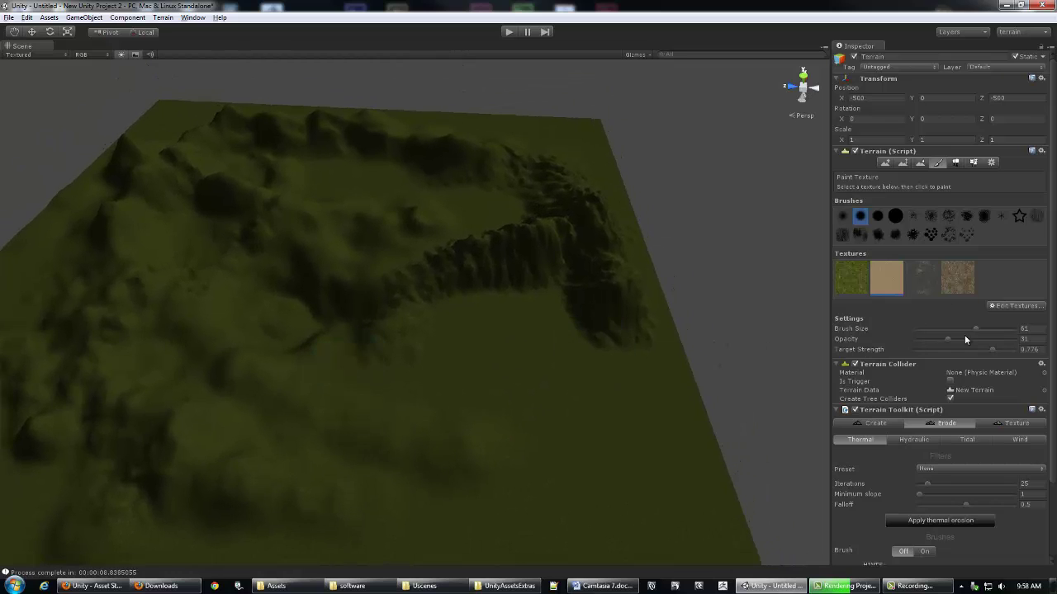
drag(482, 311, 507, 290)
alt+right_drag(361, 330, 718, 334)
mouse_move(718, 333)
alt+mouse_down()
mouse_move(661, 259)
mouse_move(547, 269)
mouse_move(557, 283)
alt+mouse_up()
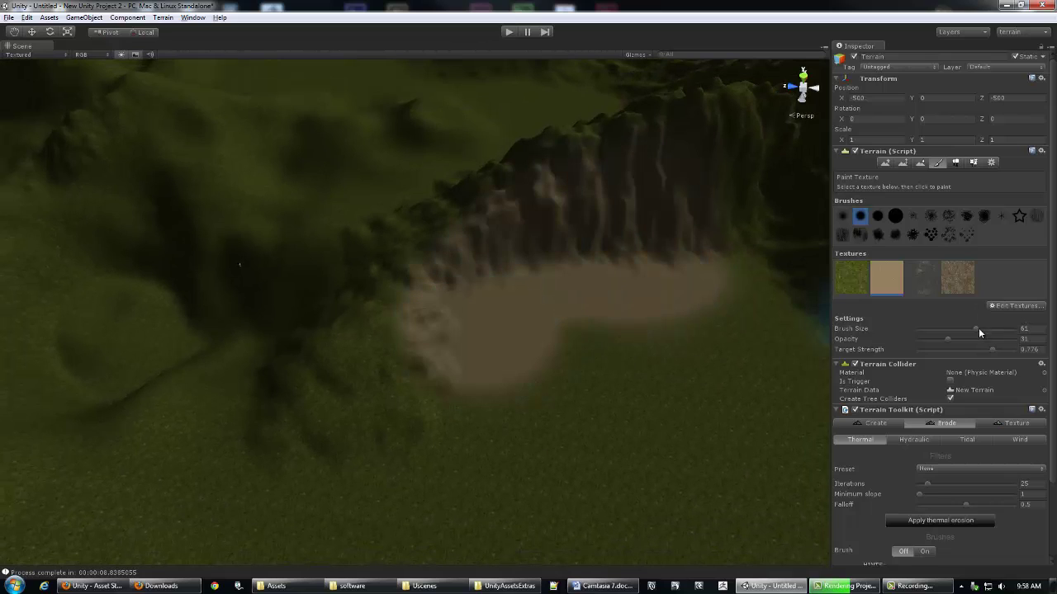
drag(928, 340, 924, 339)
mouse_move(629, 410)
mouse_down()
mouse_move(523, 439)
mouse_move(606, 420)
mouse_move(760, 427)
mouse_up()
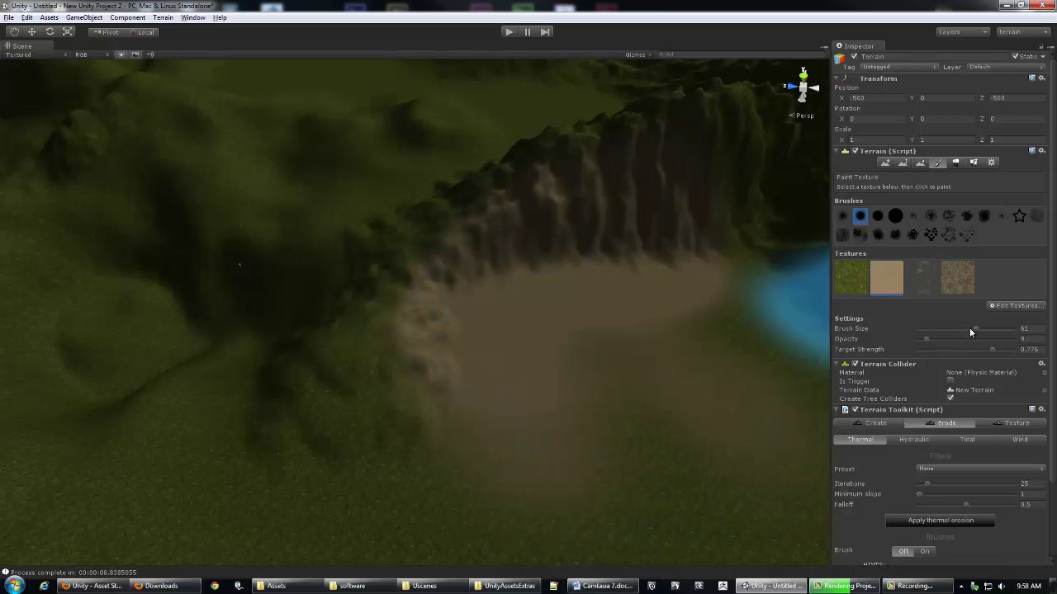
Step: Shrink the brush from 61 to 36 and paint a second sand patch left of the clearing
drag(964, 327, 953, 328)
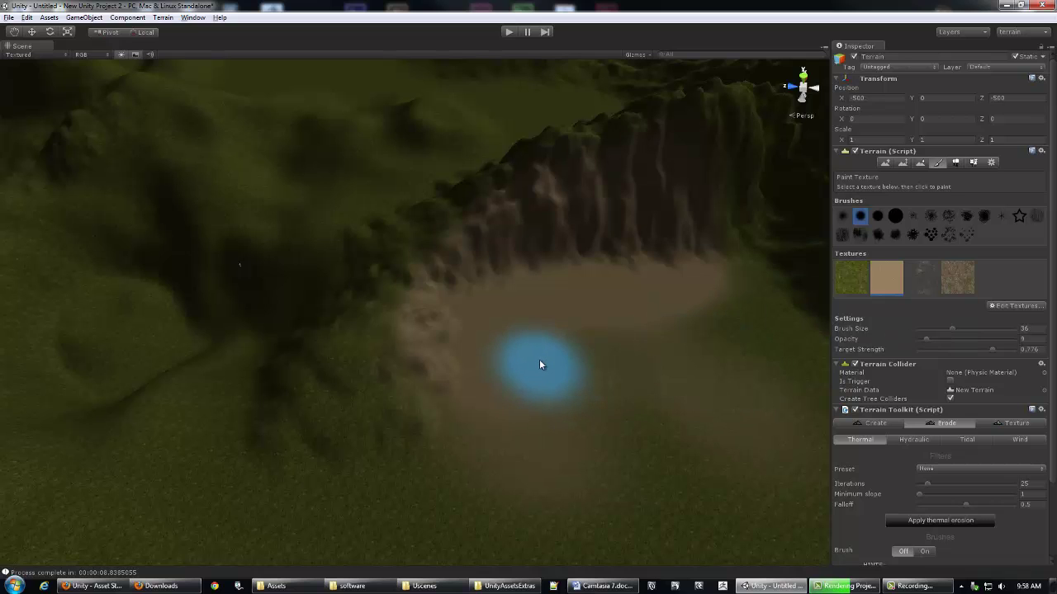
alt+drag(575, 354, 566, 352)
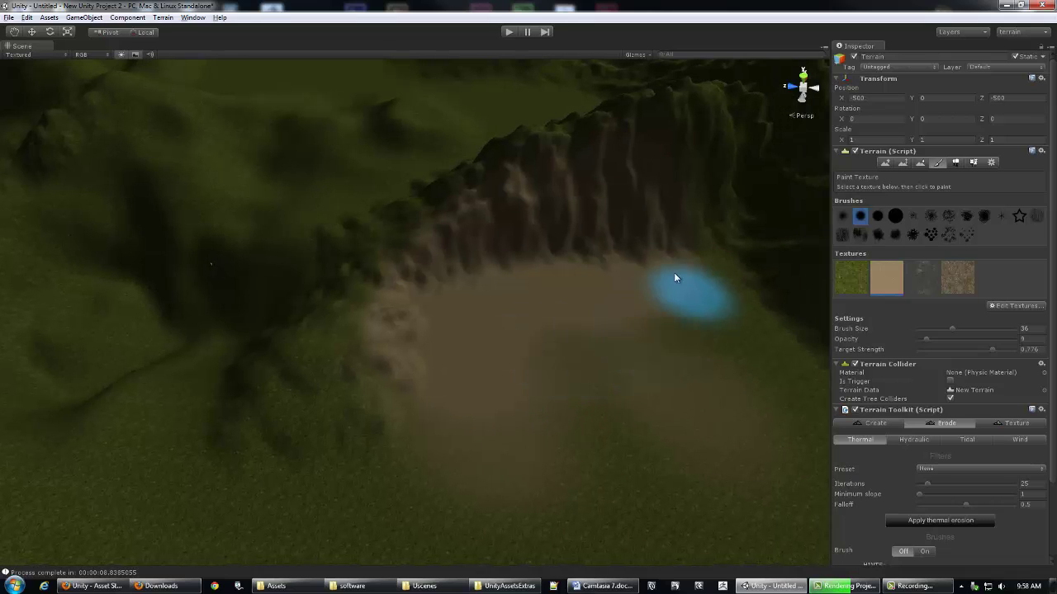
mouse_move(591, 295)
alt+mouse_down()
mouse_move(515, 278)
mouse_move(408, 322)
mouse_move(448, 338)
mouse_move(323, 325)
mouse_move(380, 392)
mouse_move(306, 336)
alt+mouse_up()
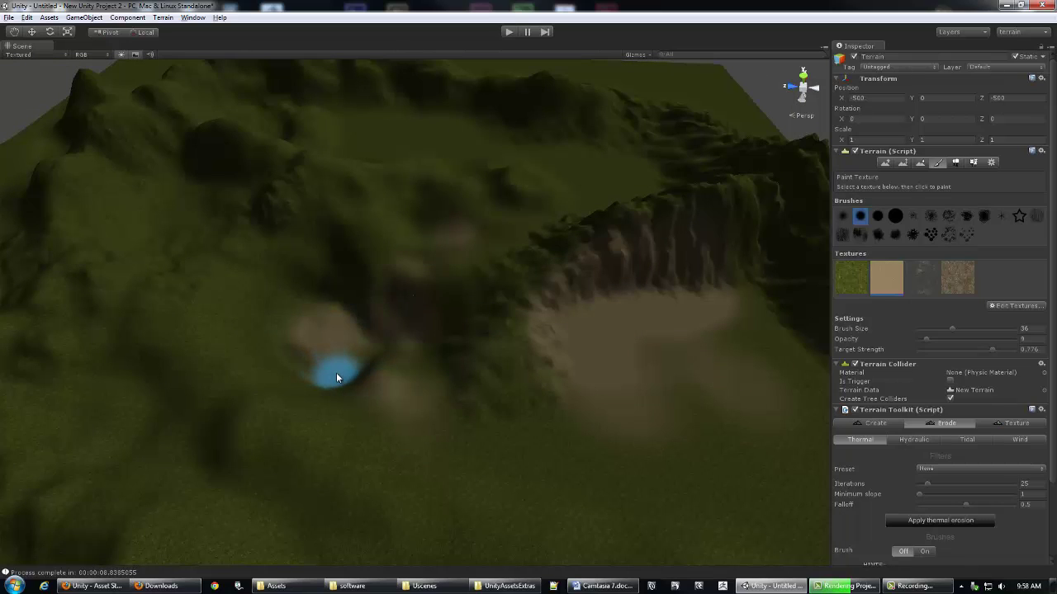
mouse_move(670, 335)
middle_down()
mouse_move(559, 351)
mouse_move(606, 340)
mouse_move(595, 341)
middle_up()
mouse_move(595, 341)
alt+mouse_down()
mouse_move(573, 335)
mouse_move(587, 325)
mouse_move(569, 325)
mouse_move(640, 327)
mouse_move(570, 321)
mouse_move(614, 319)
alt+mouse_up()
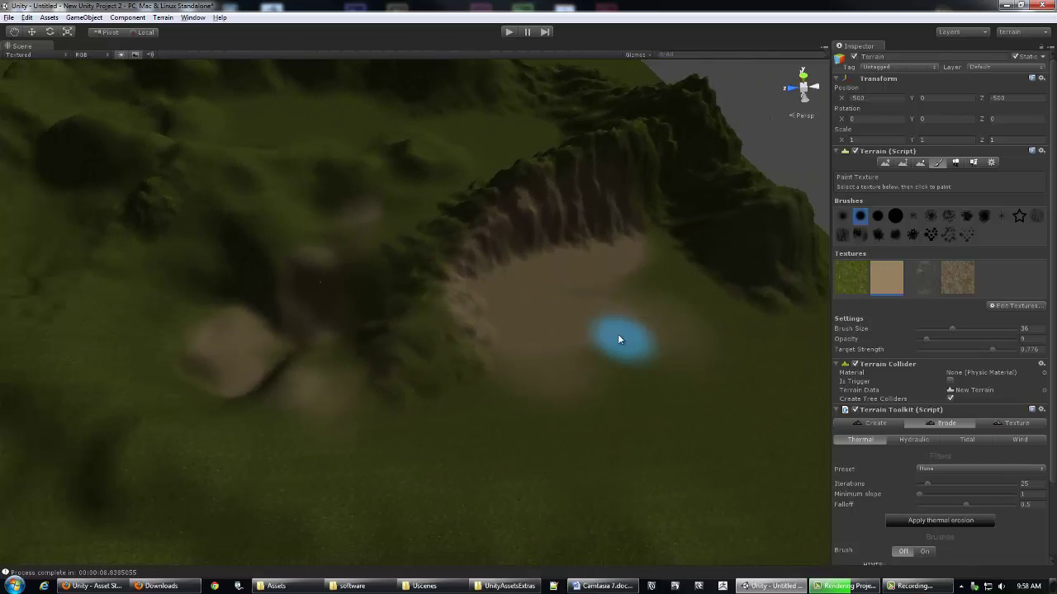
middle_drag(495, 312, 521, 281)
alt+drag(522, 280, 620, 318)
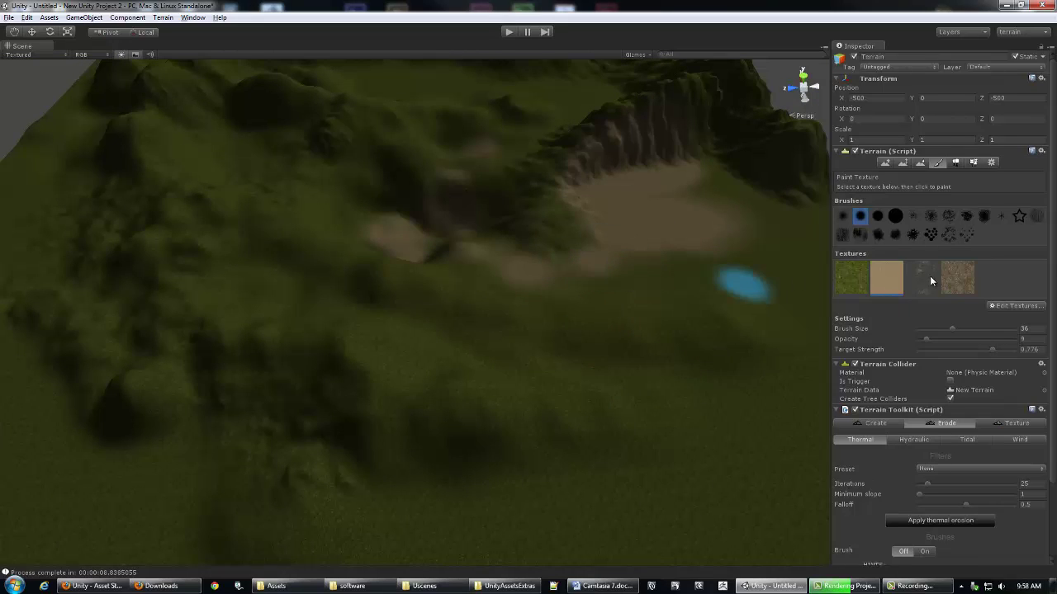
alt+drag(624, 295, 573, 246)
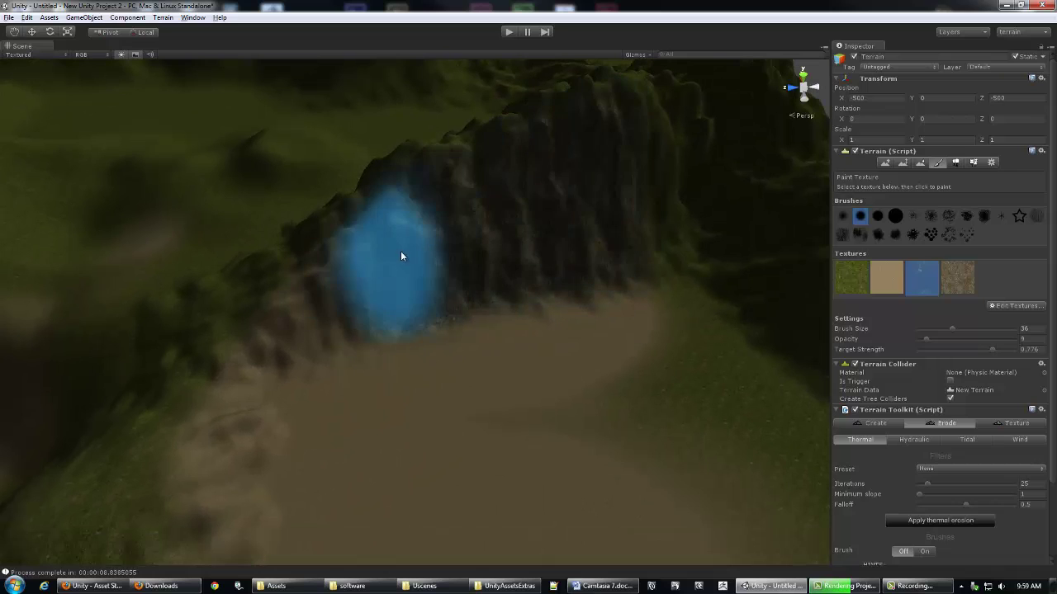
Step: Select the rocky fourth texture and lower paint target strength to 0.644
alt+right_drag(271, 393, 523, 202)
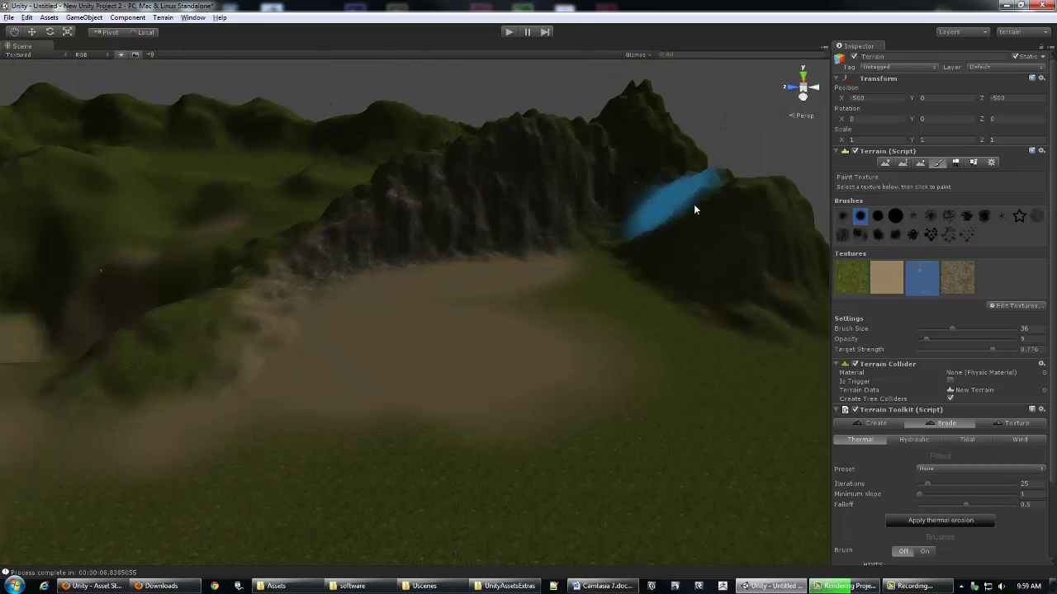
alt+drag(506, 210, 388, 247)
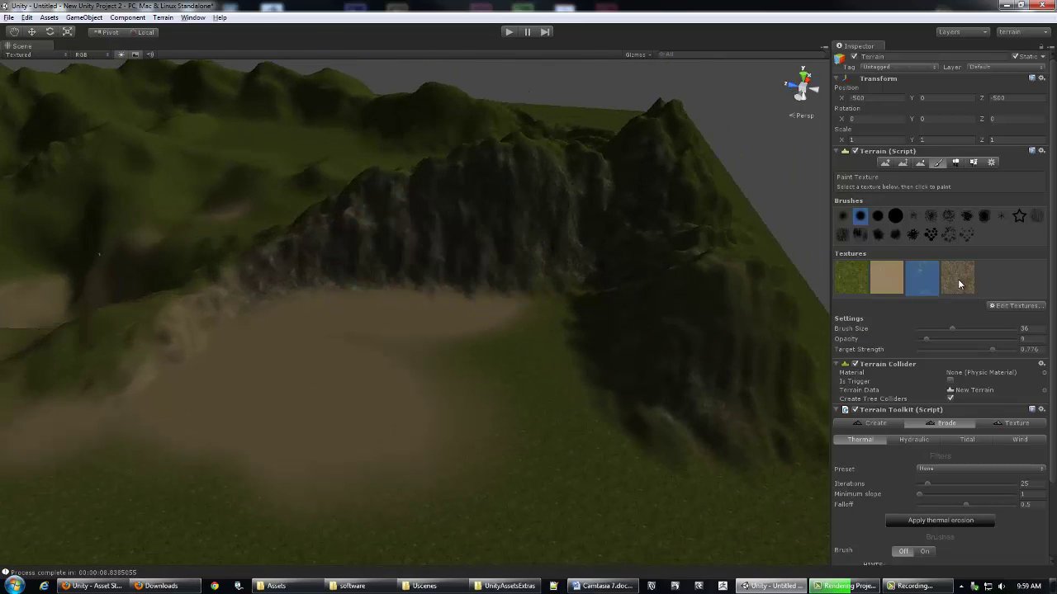
click(957, 278)
alt+drag(735, 293, 636, 255)
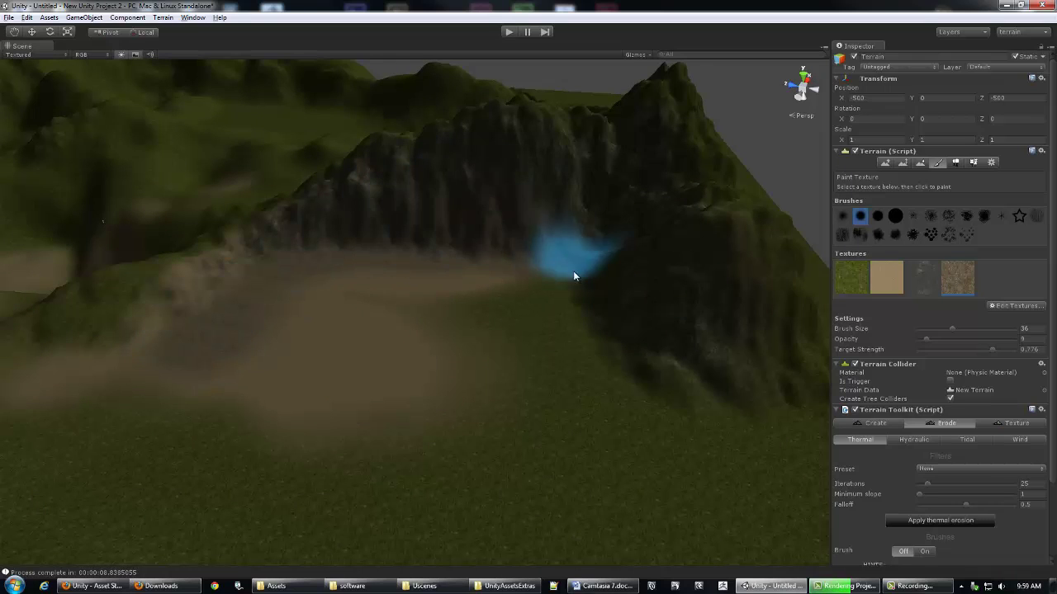
alt+drag(582, 269, 448, 238)
alt+right_drag(448, 239, 567, 377)
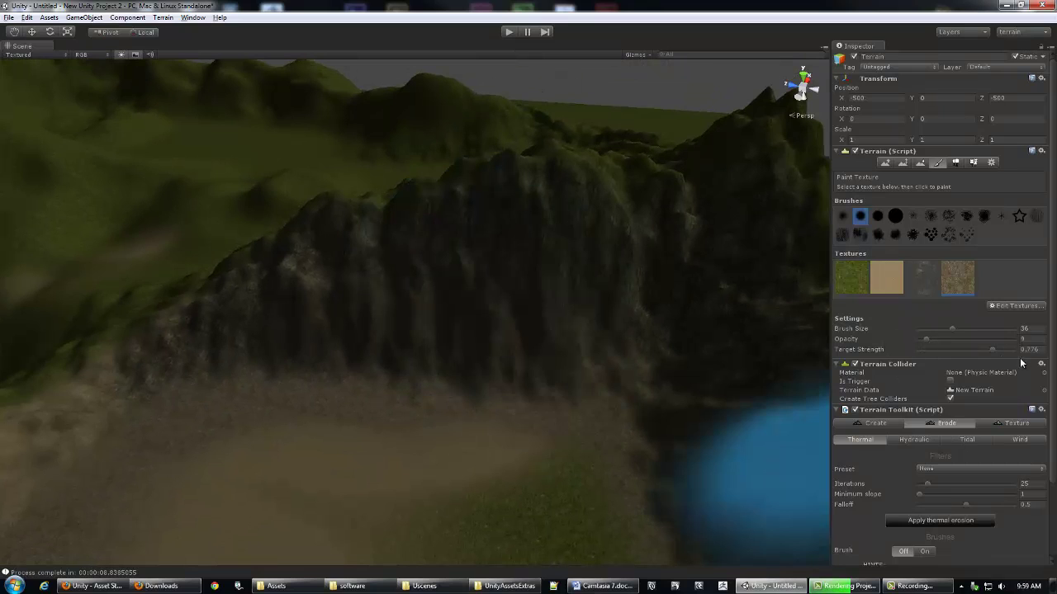
drag(987, 349, 979, 349)
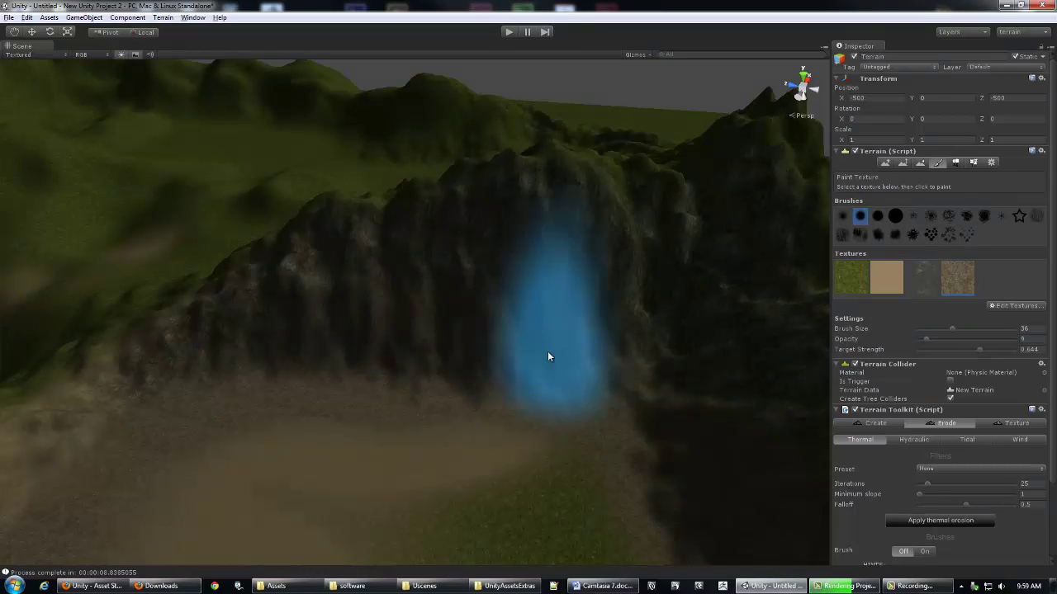
Step: Paint sand over the grassy lower-right area and a streak across the green slope
click(900, 279)
scroll(514, 371, up, 5)
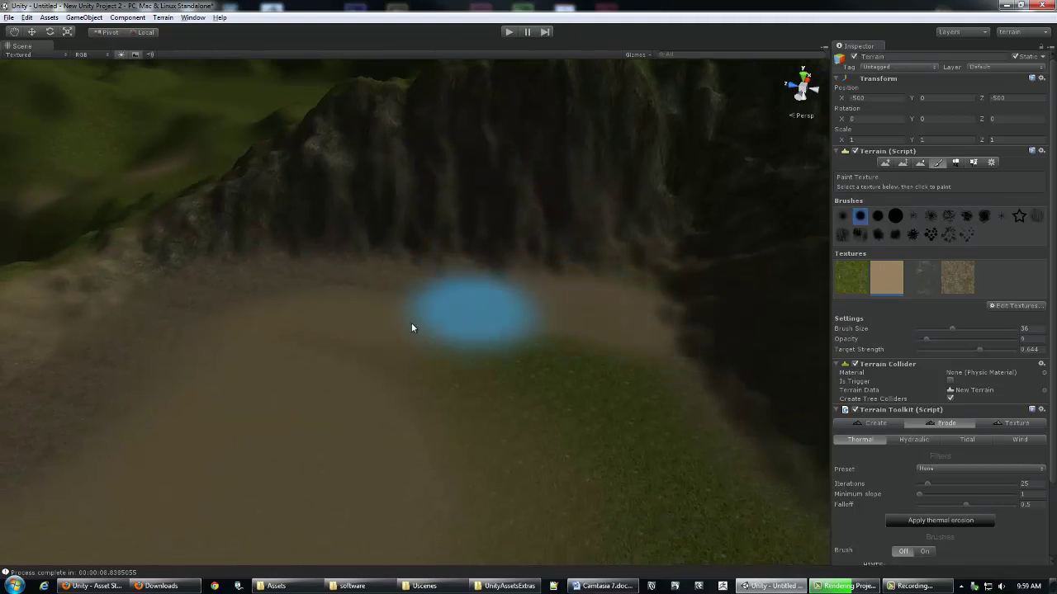
drag(528, 396, 487, 321)
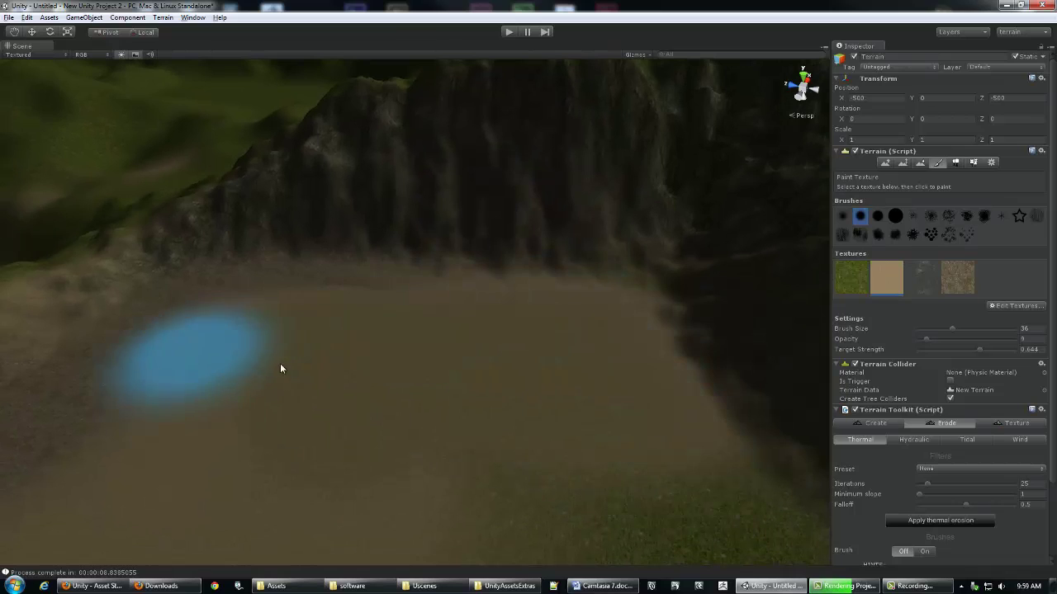
scroll(553, 340, down, 8)
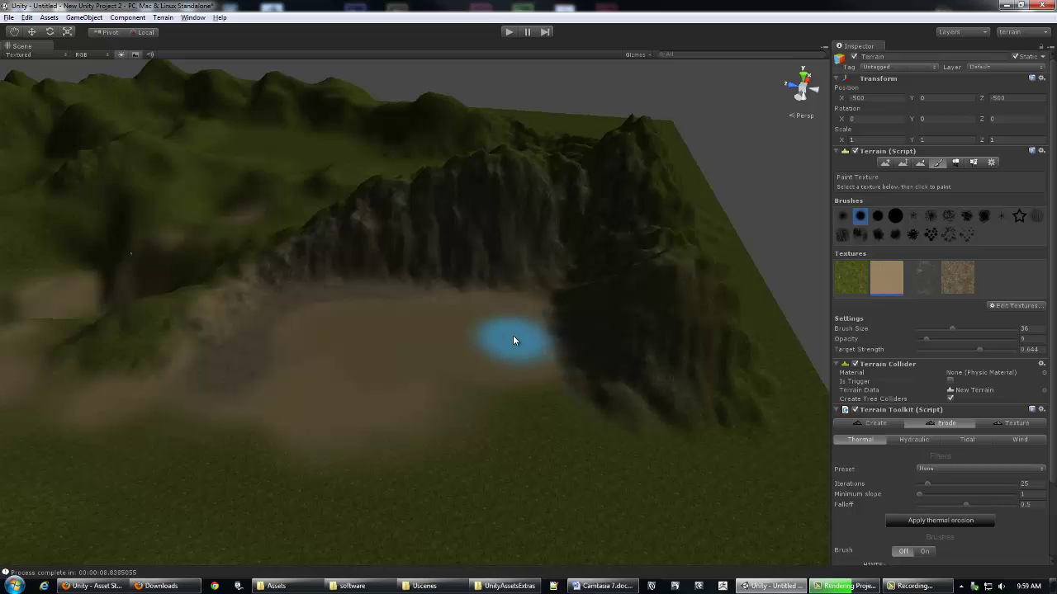
alt+drag(455, 302, 413, 247)
drag(462, 185, 491, 198)
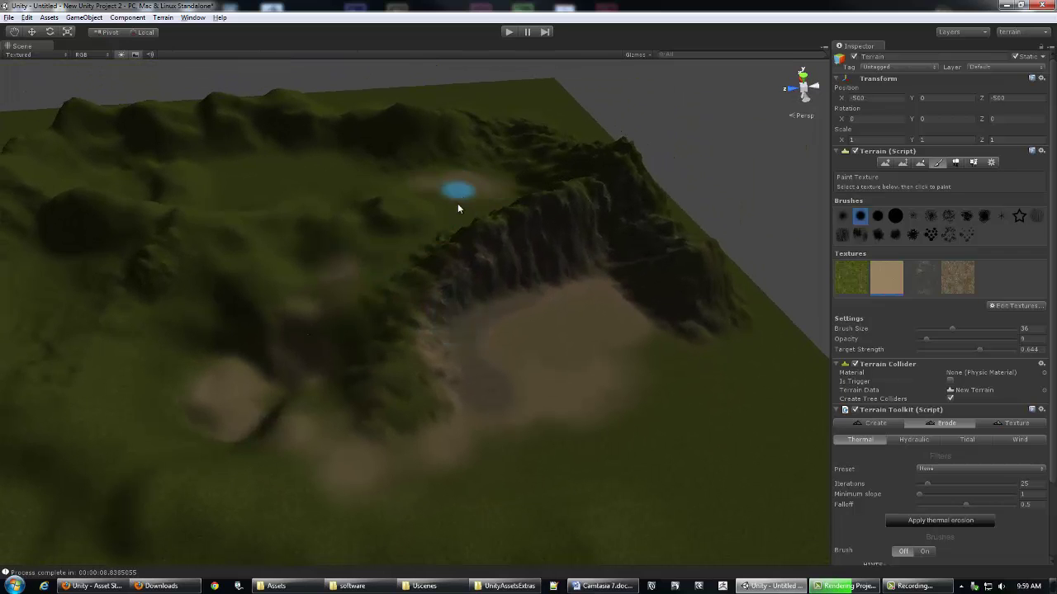
alt+right_drag(505, 228, 615, 249)
mouse_move(615, 248)
alt+mouse_down()
mouse_move(420, 276)
mouse_move(464, 286)
alt+mouse_up()
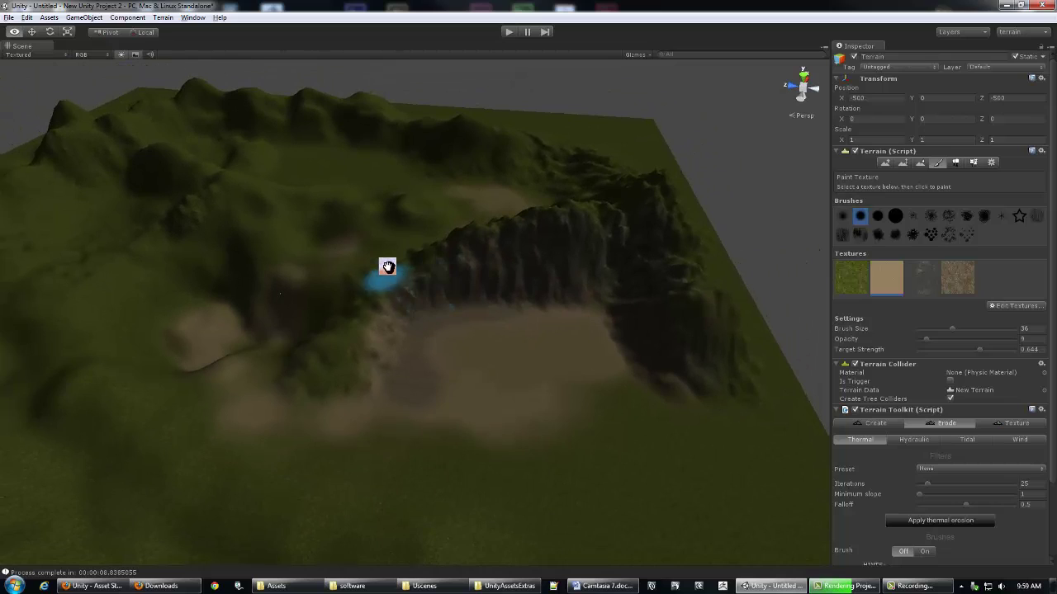
scroll(384, 273, up, 2)
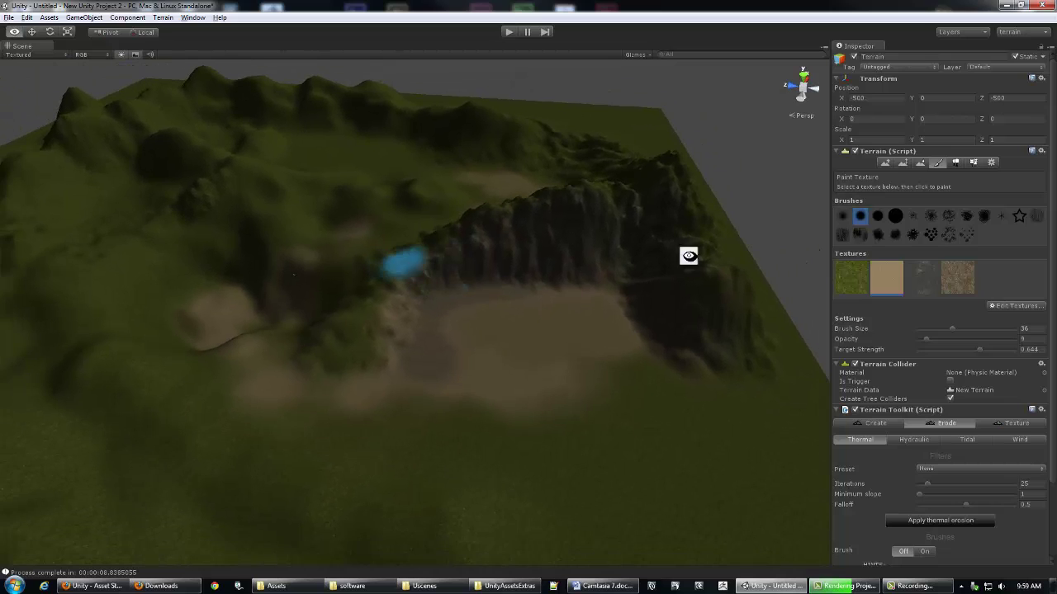
Step: Switch to Place Trees and bring up the Add Tree dialog
click(955, 163)
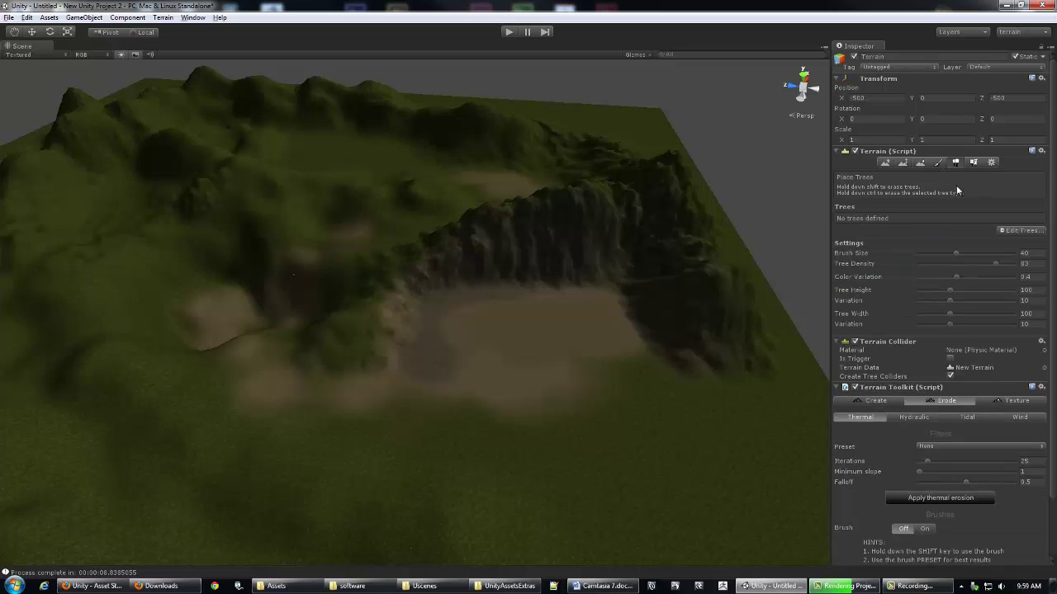
scroll(418, 281, up, 2)
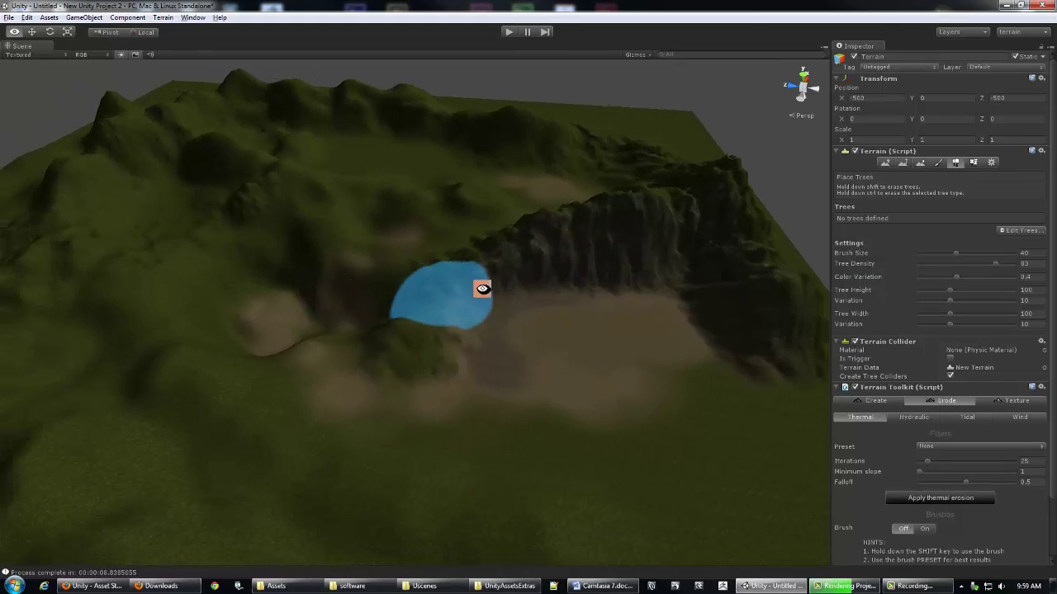
scroll(418, 273, down, 1)
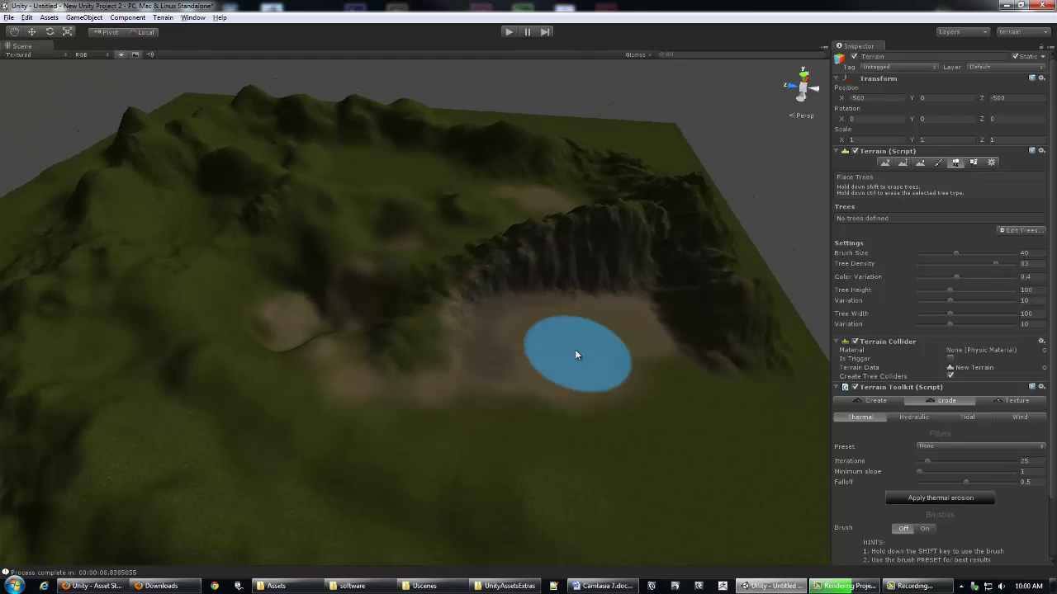
click(1016, 233)
click(1008, 235)
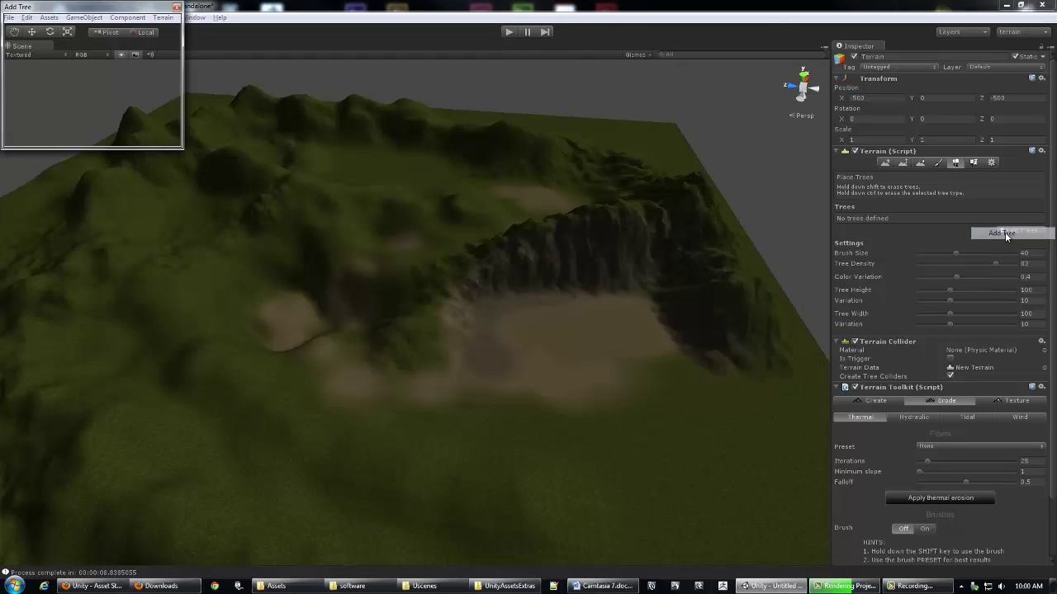
drag(89, 10, 175, 82)
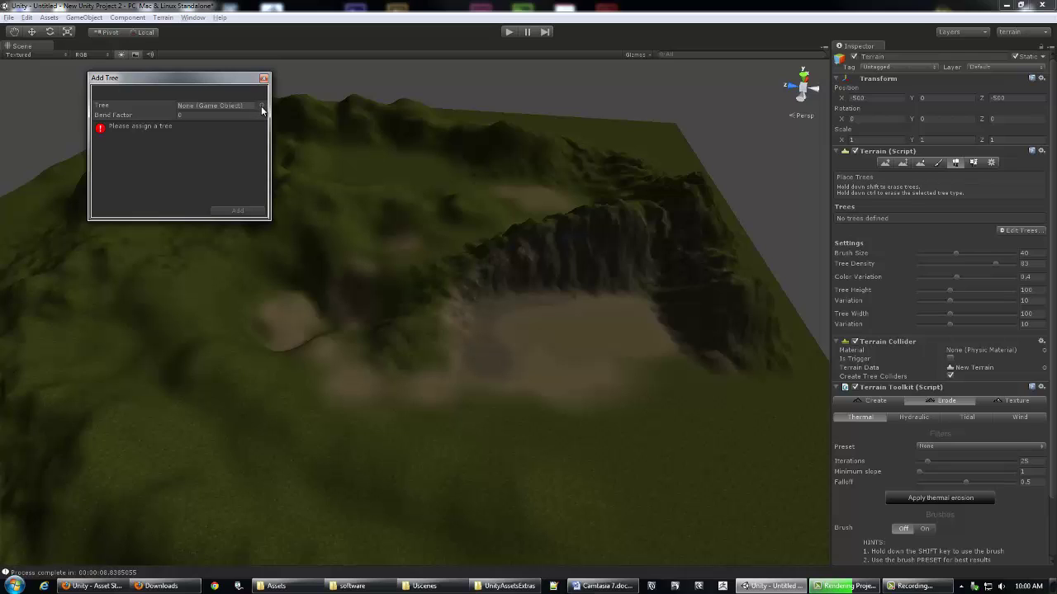
Step: Choose the Palm model as the tree and set Bend Factor to 0.21
click(261, 107)
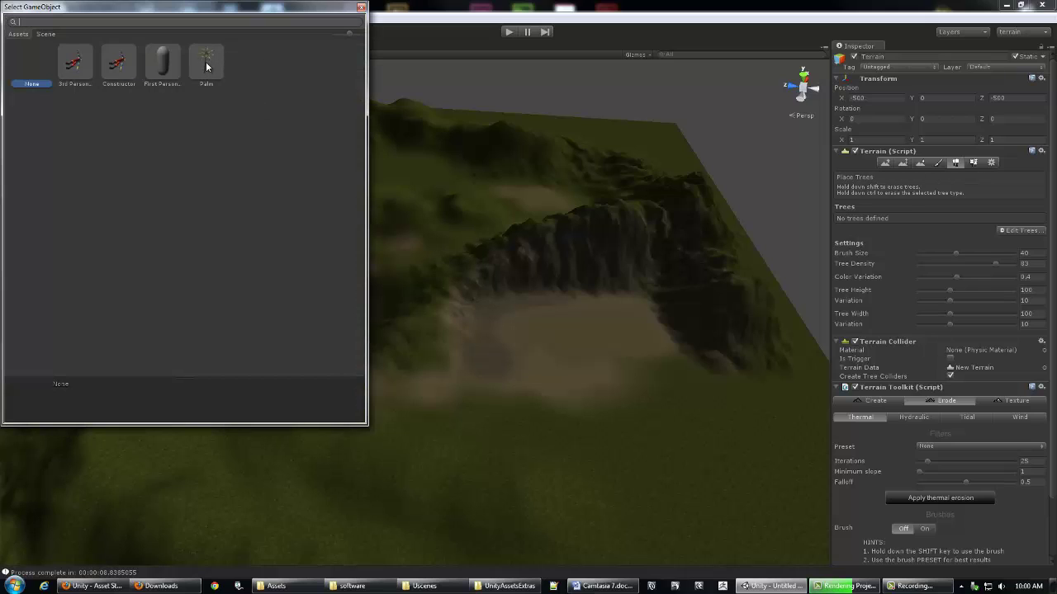
click(206, 62)
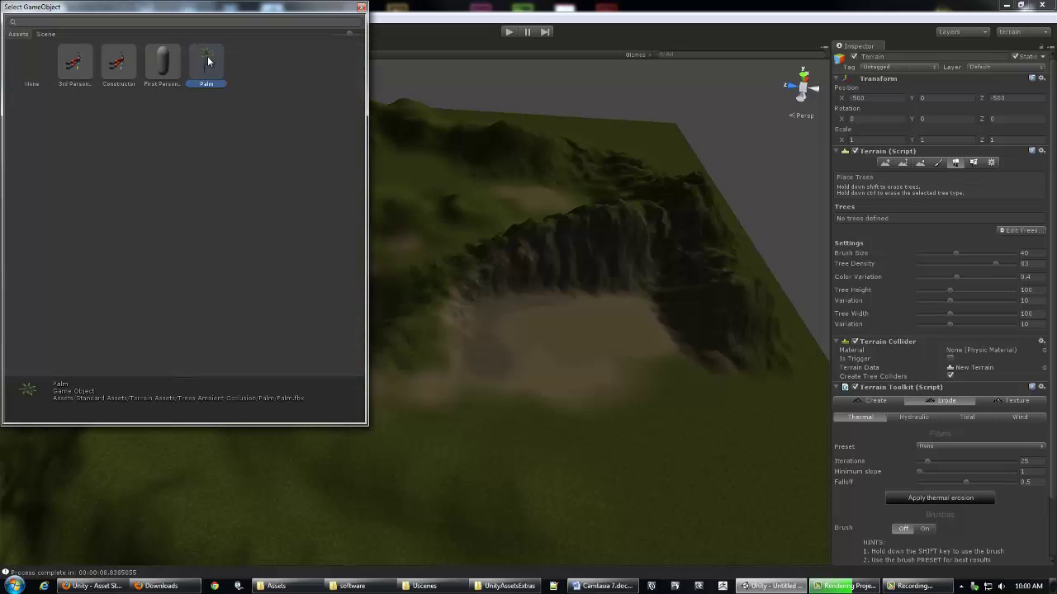
double_click(213, 60)
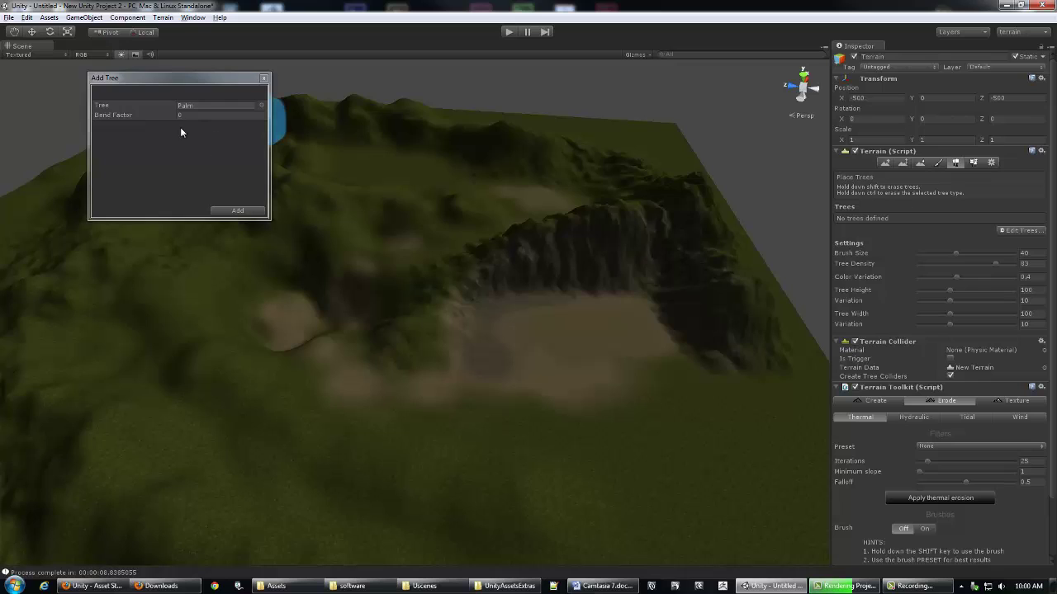
drag(186, 79, 206, 75)
drag(137, 114, 152, 115)
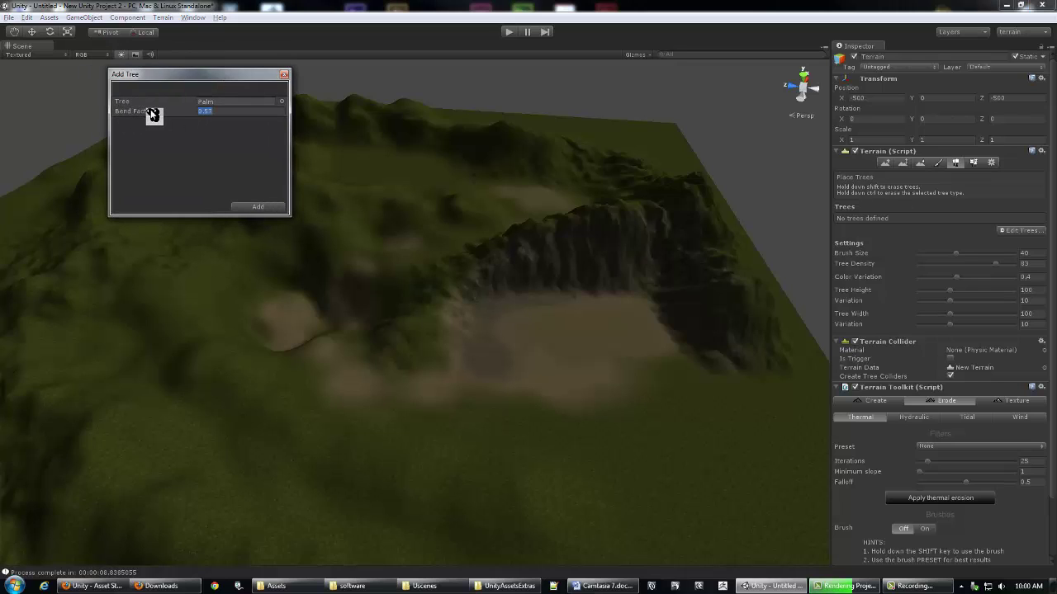
Step: Add Palm as the terrain's tree type and paint palms over the lower grassland
click(256, 206)
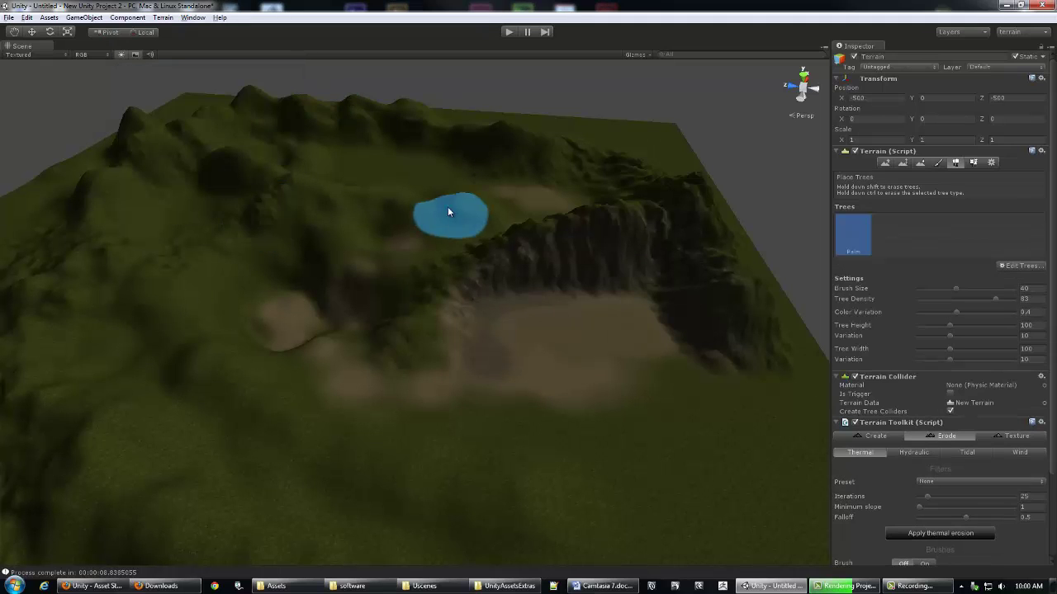
mouse_move(389, 324)
alt+mouse_down()
mouse_move(401, 302)
mouse_move(462, 300)
mouse_move(403, 217)
mouse_move(577, 240)
mouse_move(537, 372)
mouse_move(388, 405)
mouse_move(643, 417)
mouse_move(461, 340)
alt+mouse_up()
mouse_move(338, 258)
alt+mouse_down()
mouse_move(307, 255)
mouse_move(374, 308)
alt+mouse_up()
scroll(573, 280, up, 3)
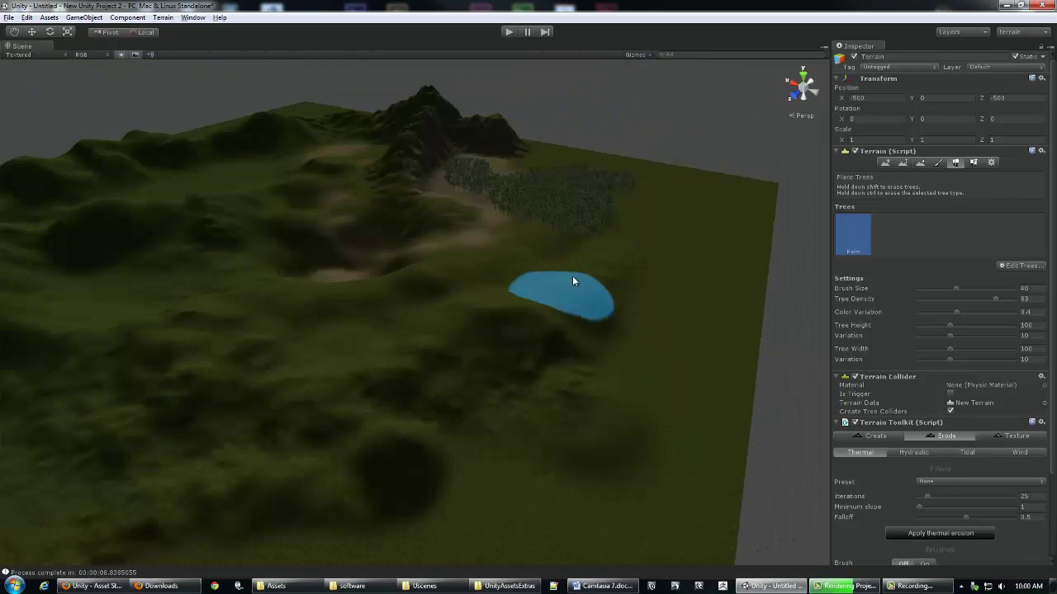
mouse_move(560, 227)
alt+mouse_down()
mouse_move(298, 314)
mouse_move(221, 283)
alt+mouse_up()
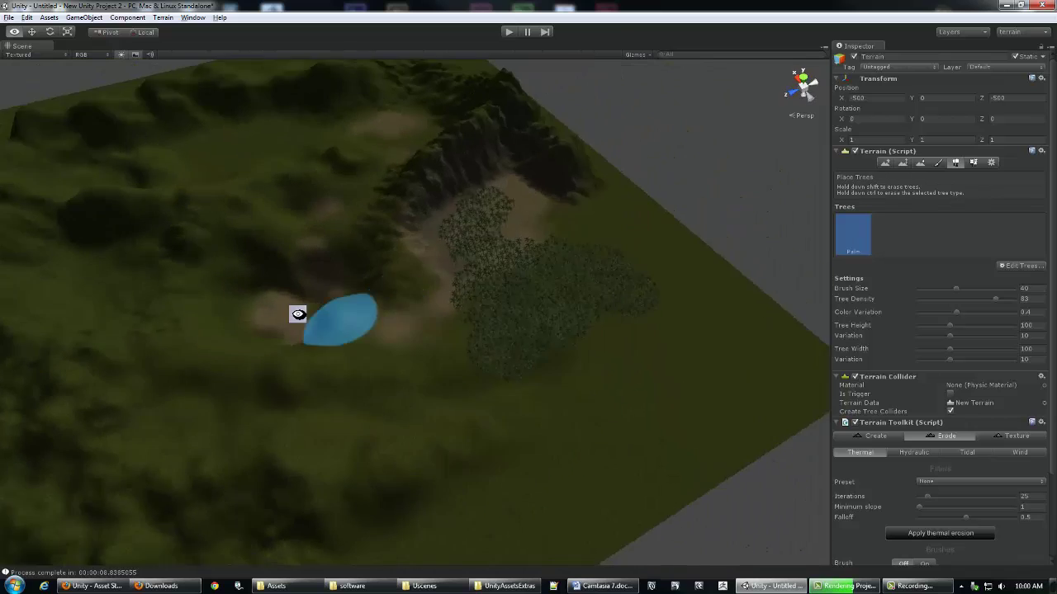
mouse_move(446, 374)
mouse_down()
mouse_move(393, 397)
mouse_move(209, 394)
mouse_move(538, 475)
mouse_move(302, 352)
mouse_move(558, 306)
mouse_move(571, 279)
mouse_up()
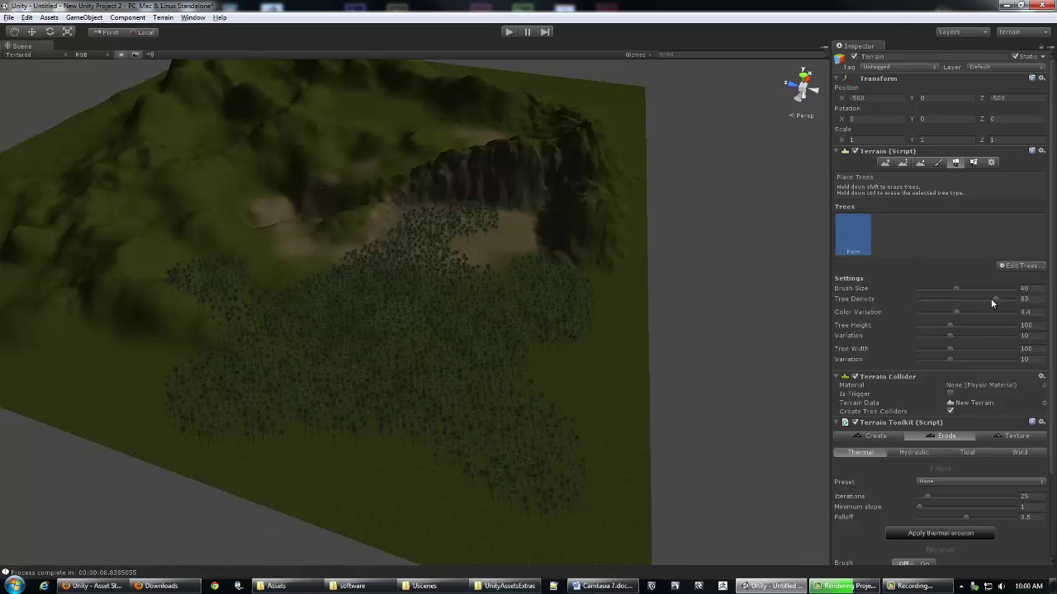
Step: Lower the tree density, paint palms toward the upper-left sand, and erase palms around the clearing
drag(990, 302, 987, 325)
mouse_move(589, 335)
mouse_down()
mouse_move(536, 338)
mouse_move(596, 380)
mouse_move(581, 358)
mouse_move(450, 362)
mouse_move(436, 396)
mouse_move(301, 315)
mouse_move(313, 243)
mouse_move(395, 194)
mouse_move(383, 170)
mouse_move(311, 123)
mouse_move(375, 191)
mouse_move(434, 285)
mouse_move(436, 338)
mouse_move(470, 314)
mouse_up()
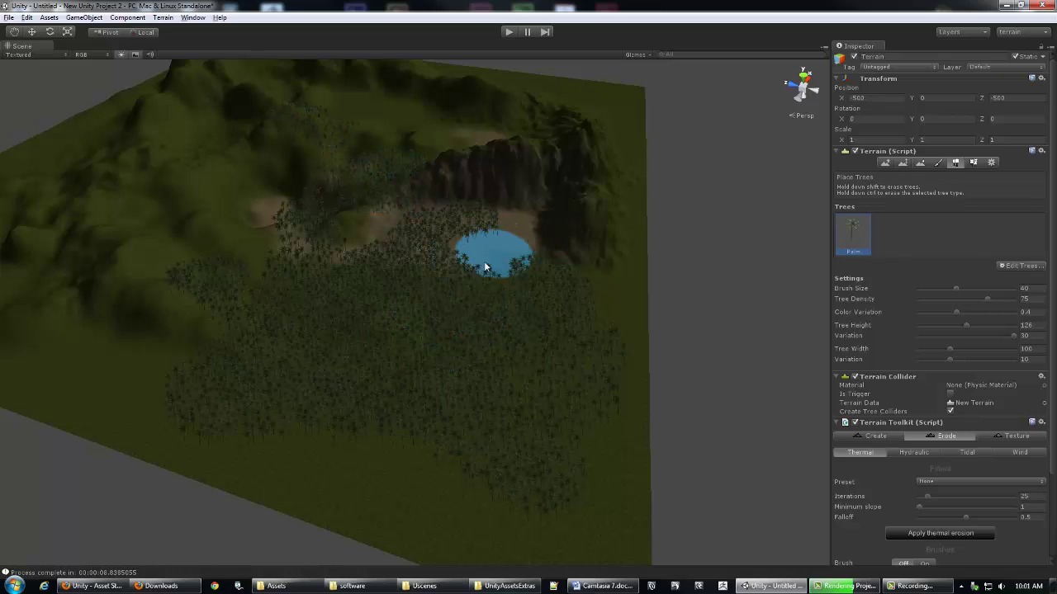
mouse_move(469, 272)
shift+mouse_down()
mouse_move(430, 296)
mouse_move(355, 316)
mouse_move(352, 345)
mouse_move(448, 317)
mouse_move(474, 388)
mouse_move(514, 440)
mouse_move(403, 337)
mouse_move(360, 324)
mouse_move(402, 336)
mouse_move(342, 340)
mouse_move(307, 289)
mouse_move(455, 284)
shift+mouse_up()
Step: Raise Tree Width Variation to 20 and orbit out to view the whole terrain
mouse_move(469, 238)
alt+right_down()
mouse_move(524, 243)
mouse_move(618, 283)
mouse_move(844, 350)
alt+right_up()
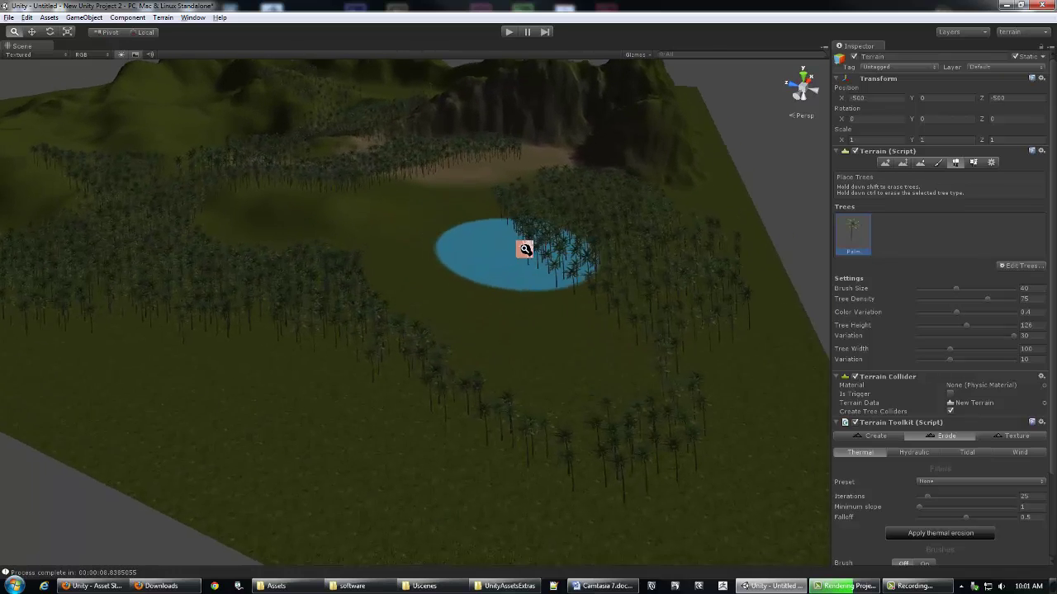
drag(949, 359, 982, 360)
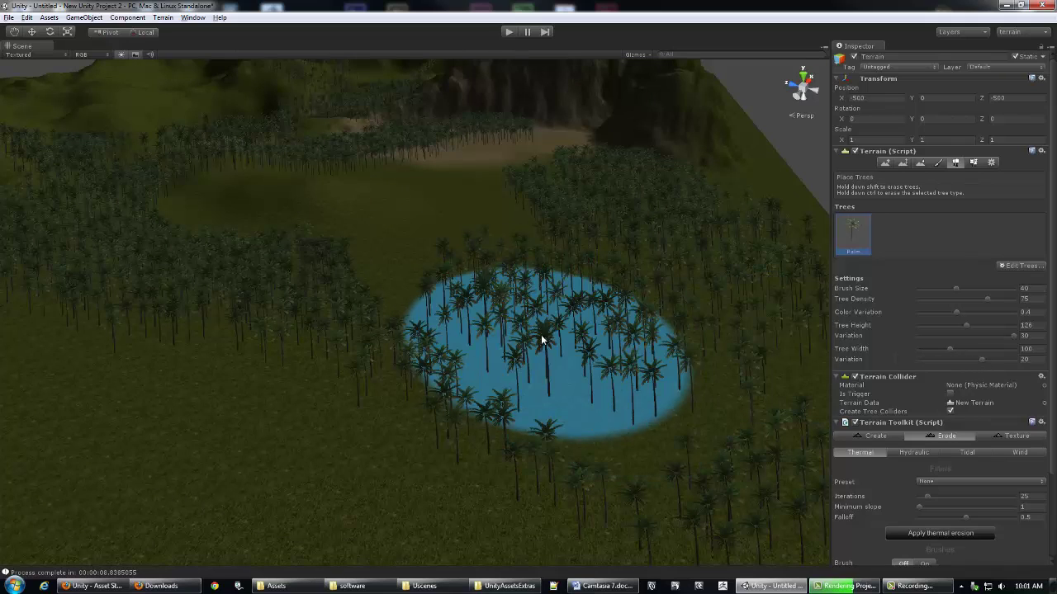
alt+drag(377, 354, 462, 289)
scroll(492, 252, down, 3)
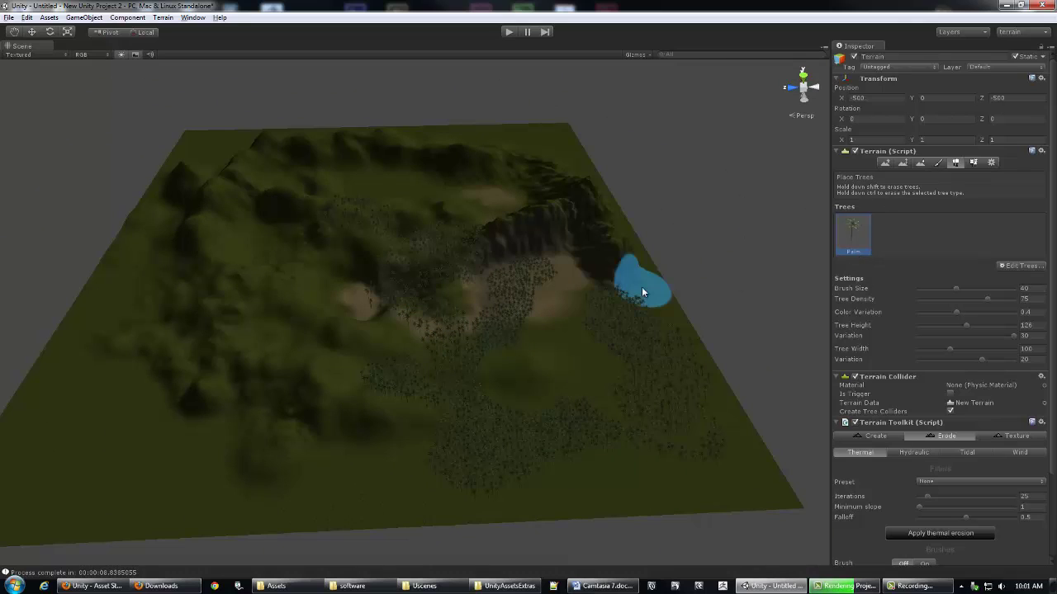
alt+drag(603, 306, 502, 255)
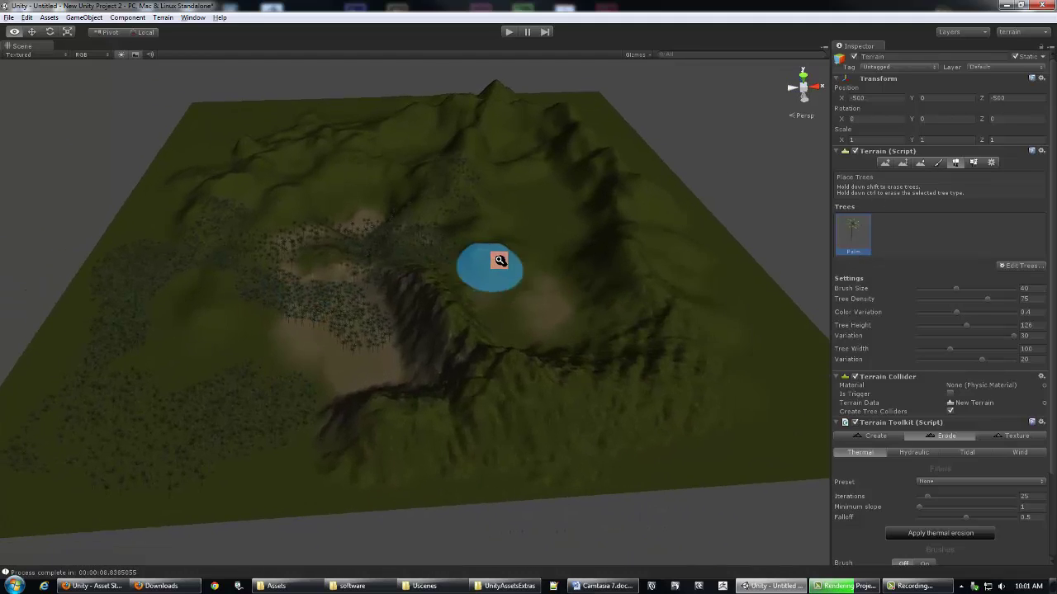
alt+drag(366, 236, 546, 265)
scroll(545, 265, down, 5)
alt+drag(443, 250, 501, 257)
click(163, 17)
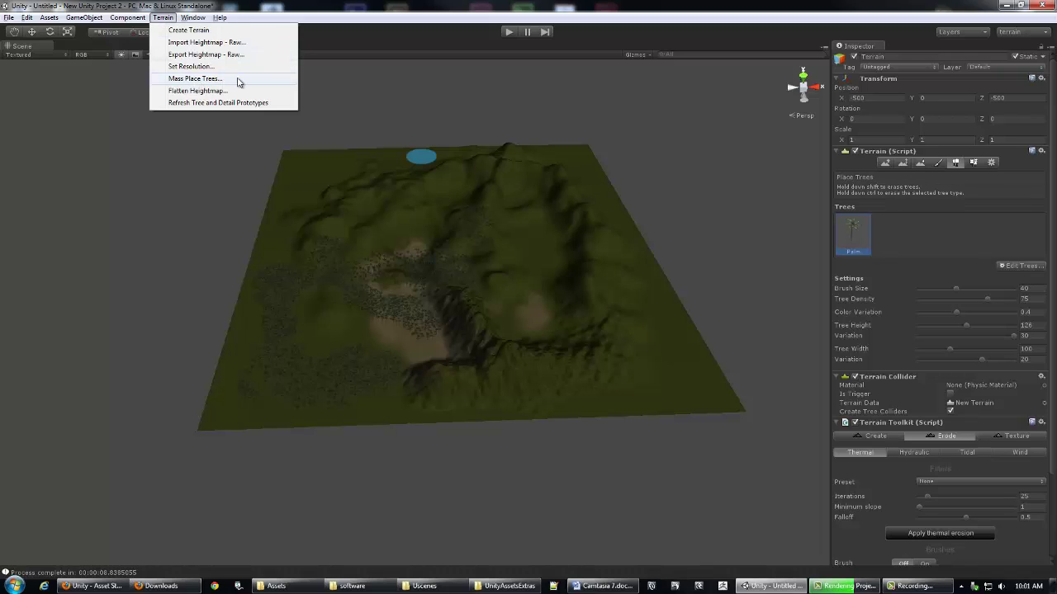
Step: Run Mass Place Trees with Number Of Trees kept at 10000
click(195, 79)
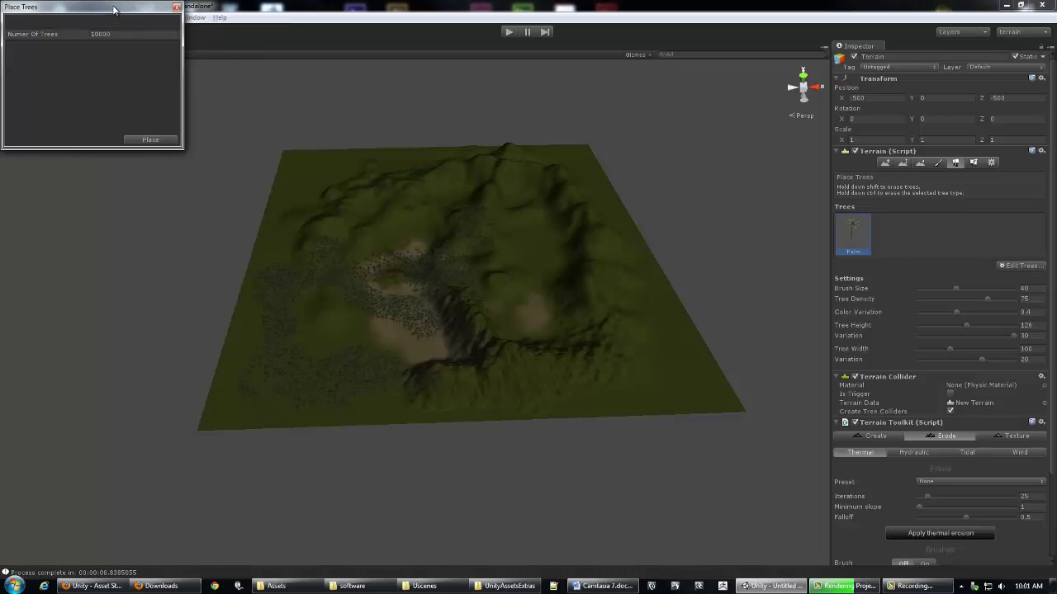
drag(111, 4, 149, 67)
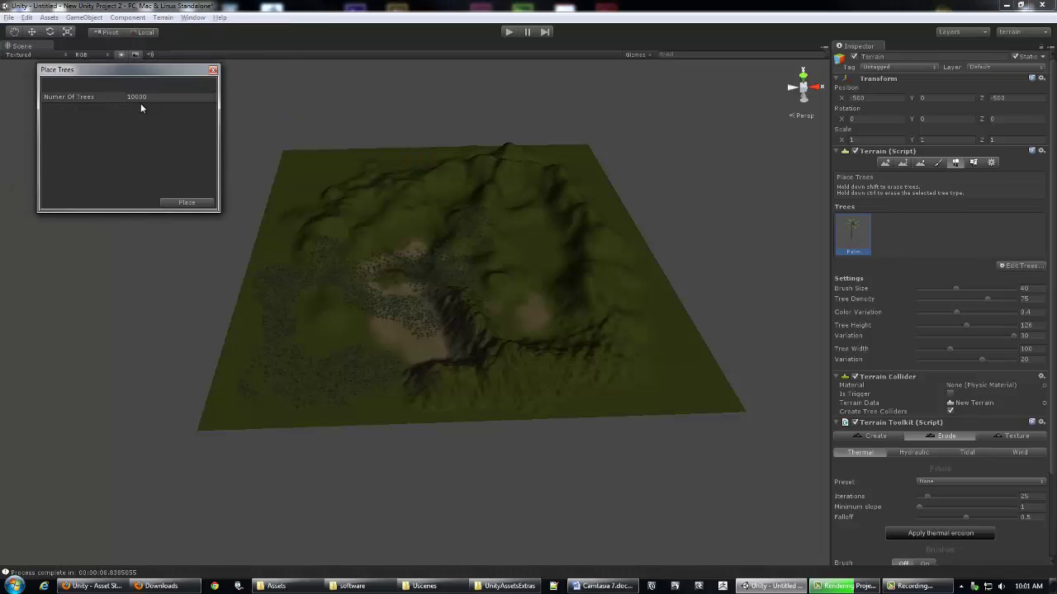
click(187, 203)
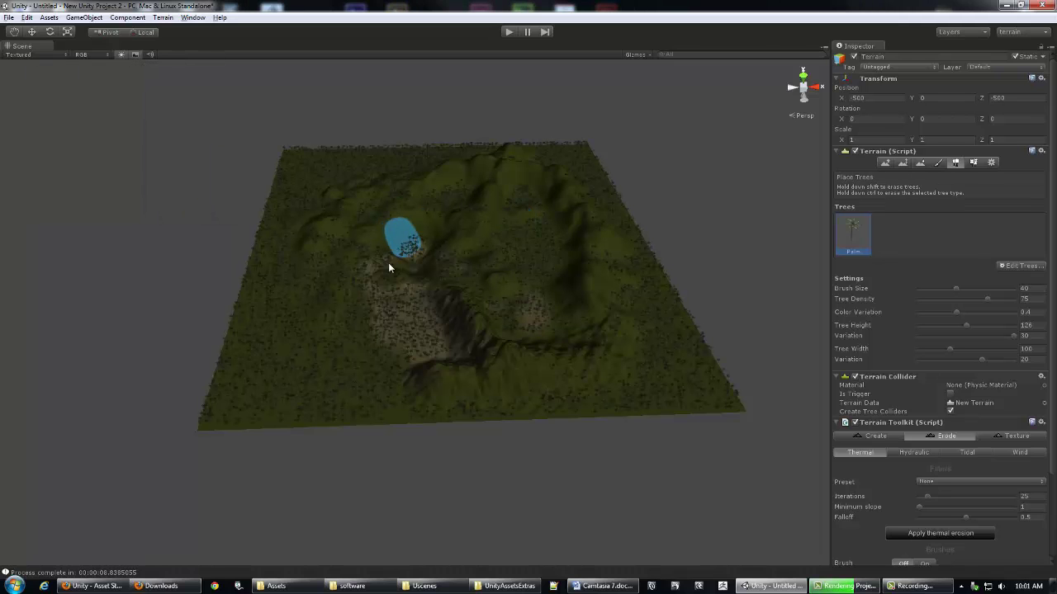
Step: Orbit and zoom around the terrain to inspect the scattered palms and the clearing
alt+drag(366, 276, 371, 278)
alt+right_drag(370, 278, 495, 275)
alt+drag(496, 275, 550, 234)
alt+drag(322, 223, 370, 231)
alt+right_drag(371, 231, 584, 243)
alt+drag(585, 243, 332, 242)
alt+right_drag(333, 243, 438, 247)
alt+drag(439, 248, 551, 219)
alt+right_drag(552, 219, 387, 207)
alt+drag(387, 207, 432, 288)
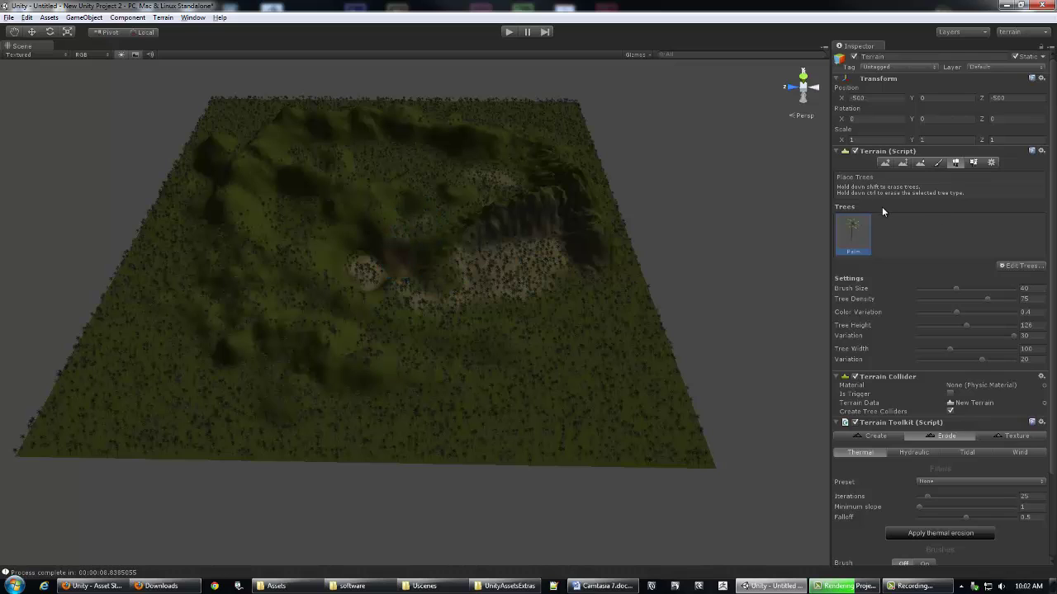
Step: Shrink the tree brush to 14.4 and erase palms in the sandy clearing and along the dirt path
drag(955, 289, 932, 288)
alt+drag(499, 242, 519, 295)
scroll(750, 295, up, 5)
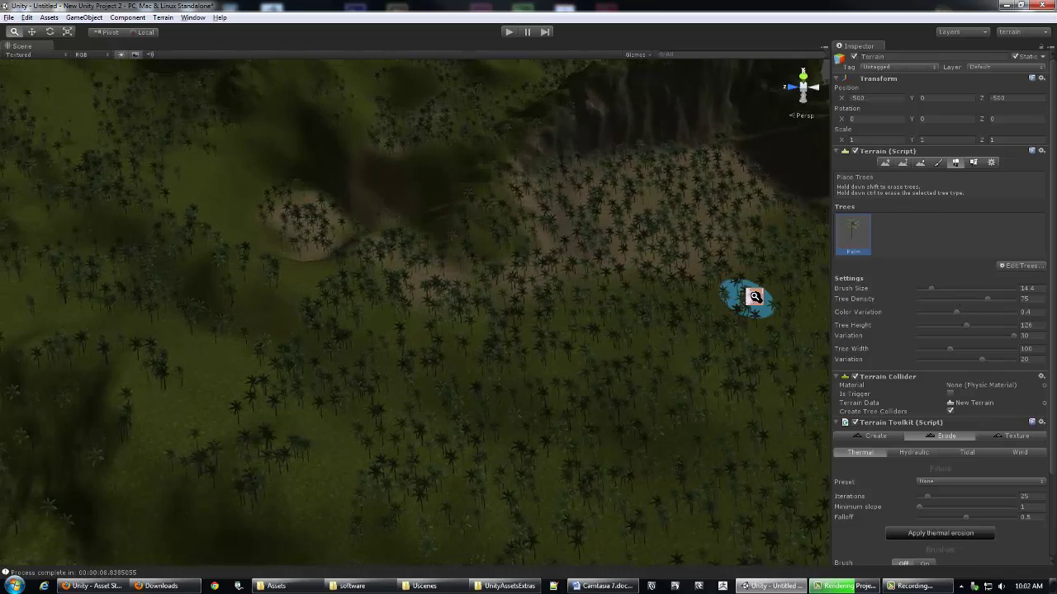
scroll(517, 206, down, 4)
scroll(578, 229, up, 6)
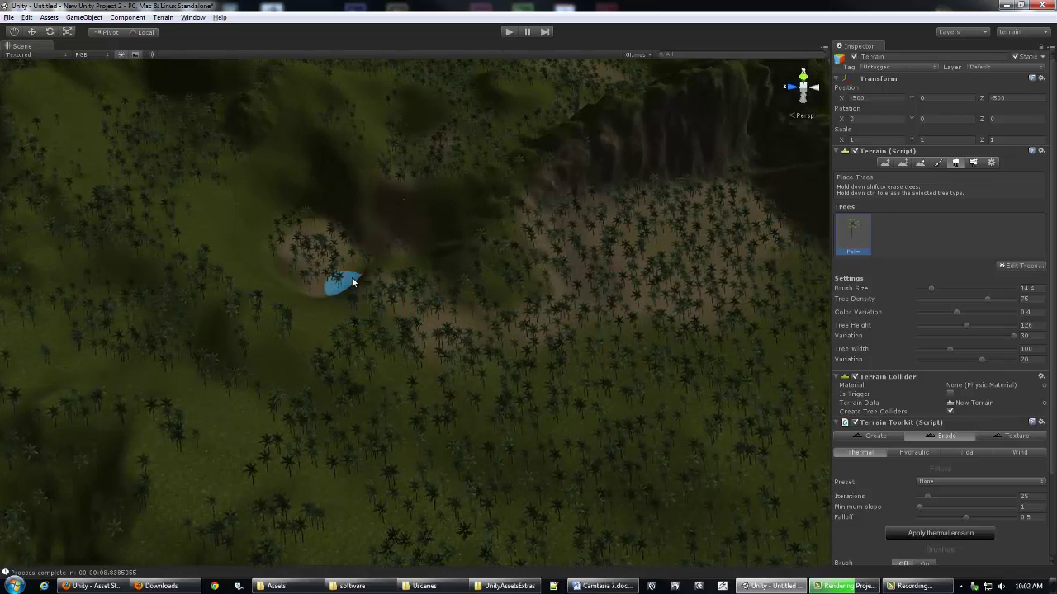
mouse_move(352, 283)
shift+mouse_down()
mouse_move(337, 260)
mouse_move(354, 262)
mouse_move(320, 257)
mouse_move(371, 278)
shift+mouse_up()
mouse_move(419, 307)
shift+mouse_down()
mouse_move(486, 323)
mouse_move(567, 321)
mouse_move(595, 283)
mouse_move(675, 252)
shift+mouse_up()
shift+drag(715, 212, 717, 188)
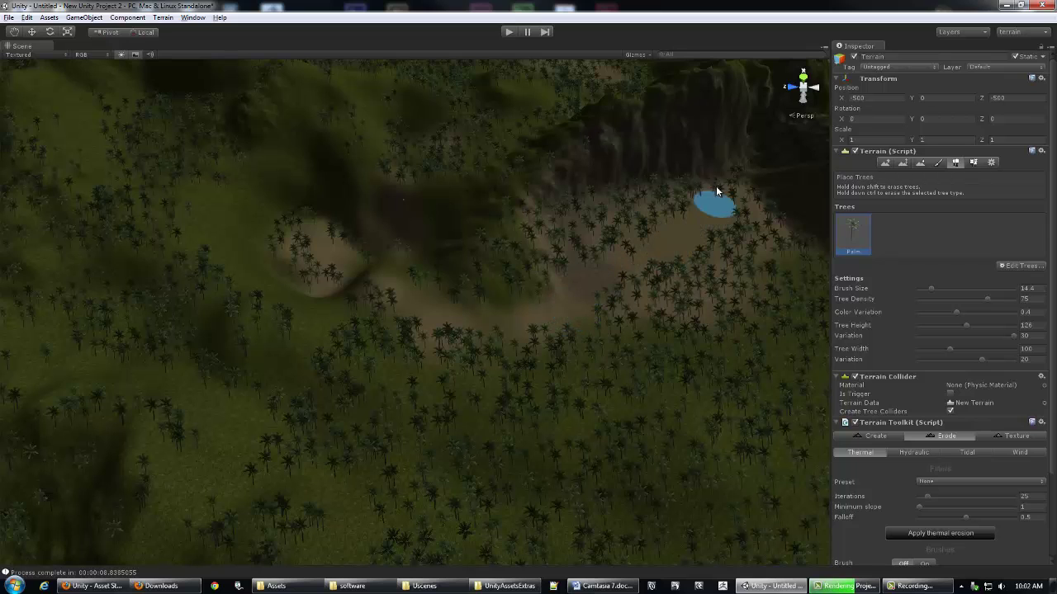
mouse_move(681, 249)
shift+mouse_down()
mouse_move(604, 301)
mouse_move(532, 325)
mouse_move(600, 317)
shift+mouse_up()
Step: Set Color Variation to 0.923, enlarge the brush to about 55, and erase a strip toward the lower left
alt+drag(677, 300, 453, 276)
alt+right_drag(453, 276, 826, 301)
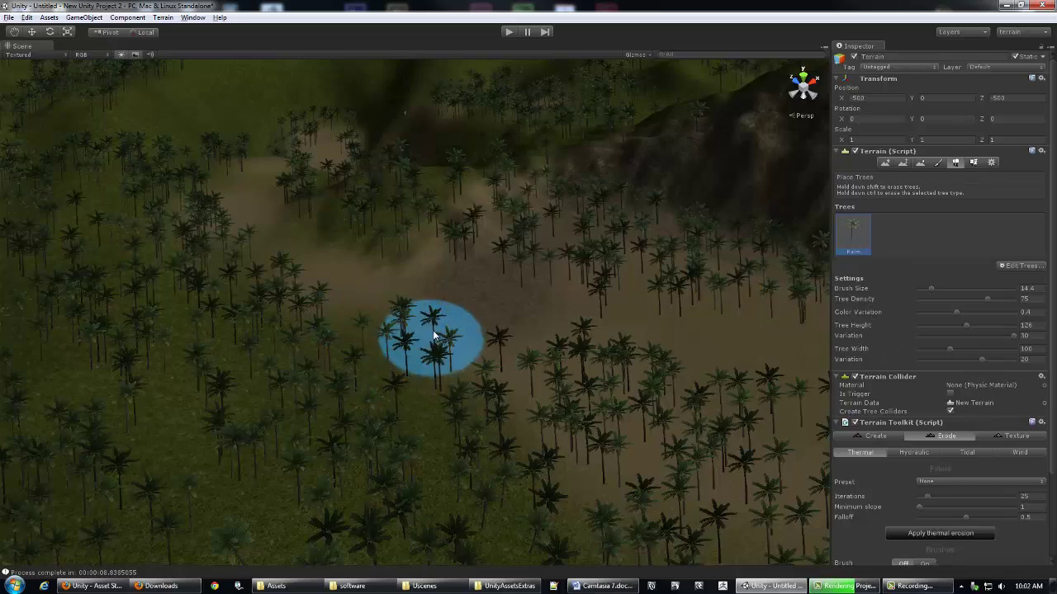
mouse_move(259, 338)
alt+right_down()
mouse_move(334, 332)
mouse_move(319, 331)
alt+right_up()
mouse_move(319, 330)
alt+mouse_down()
mouse_move(247, 302)
mouse_move(237, 322)
mouse_move(243, 311)
alt+mouse_up()
alt+right_drag(243, 312, 352, 309)
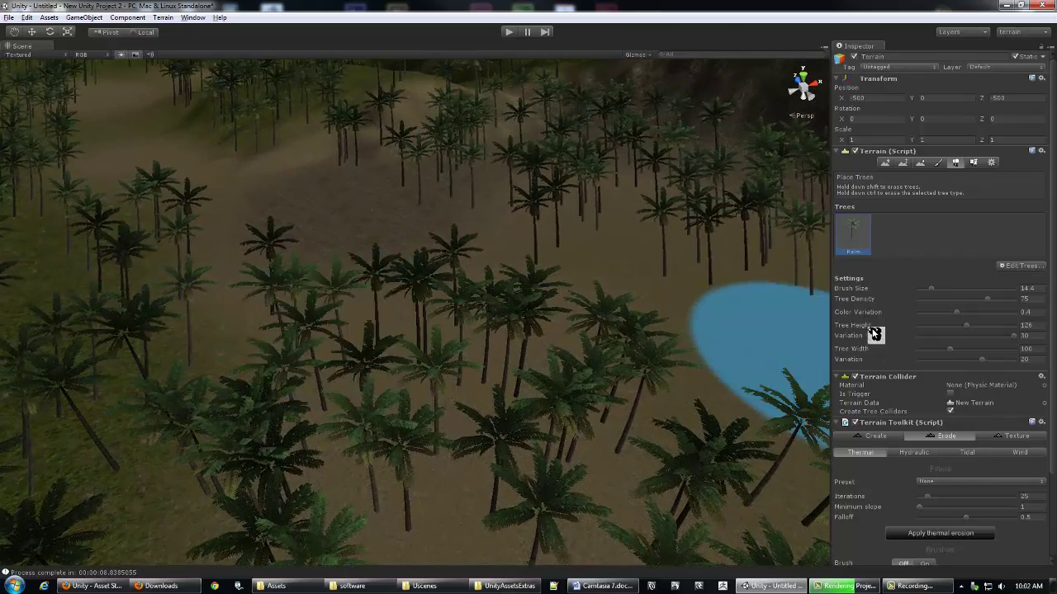
click(1005, 313)
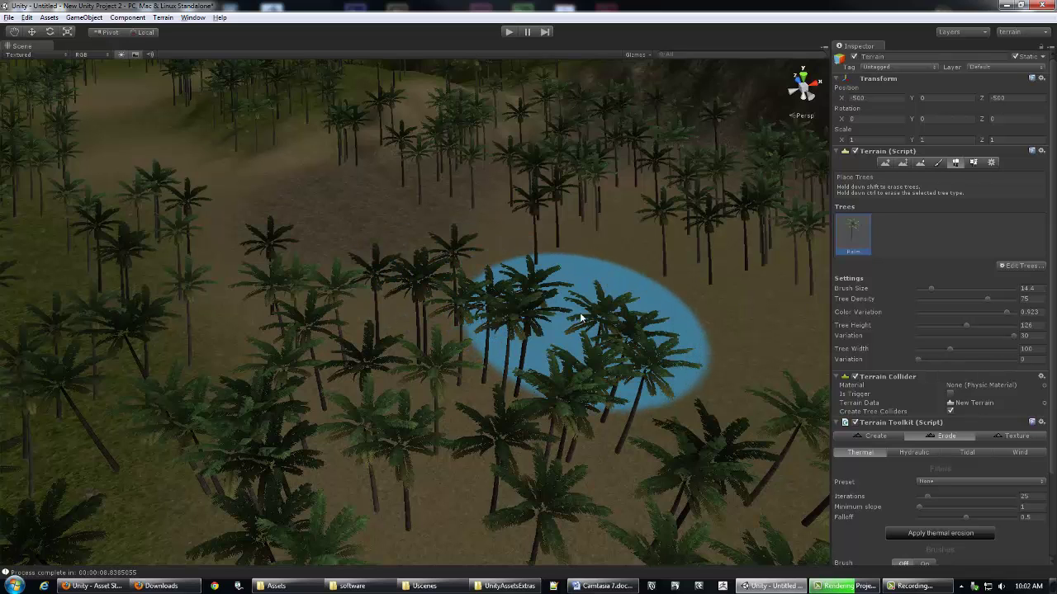
scroll(578, 313, down, 10)
mouse_move(252, 275)
alt+mouse_down()
mouse_move(487, 286)
mouse_move(376, 329)
mouse_move(368, 349)
alt+mouse_up()
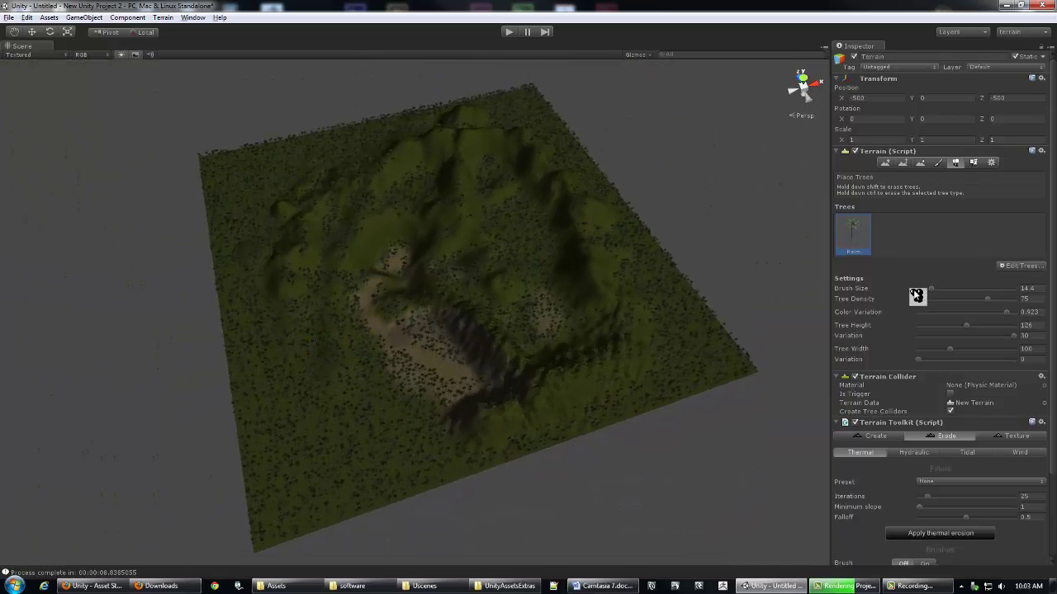
drag(932, 288, 976, 288)
mouse_move(310, 333)
shift+mouse_down()
mouse_move(269, 358)
mouse_move(292, 401)
mouse_move(271, 406)
mouse_move(394, 398)
mouse_move(323, 461)
mouse_move(266, 467)
mouse_move(343, 421)
mouse_move(290, 396)
mouse_move(498, 366)
mouse_move(787, 365)
shift+mouse_up()
Step: Paint palm trees back in within the brush area and view the rocky valley
scroll(459, 271, up, 6)
middle_drag(458, 270, 660, 156)
middle_drag(443, 209, 455, 190)
mouse_move(455, 191)
mouse_down()
mouse_move(454, 223)
mouse_move(337, 305)
mouse_move(366, 298)
mouse_move(583, 337)
mouse_move(522, 331)
mouse_move(607, 386)
mouse_move(485, 387)
mouse_move(437, 331)
mouse_move(375, 203)
mouse_move(406, 329)
mouse_move(413, 440)
mouse_move(320, 348)
mouse_move(613, 370)
mouse_move(405, 352)
mouse_up()
scroll(603, 368, up, 10)
scroll(491, 359, down, 5)
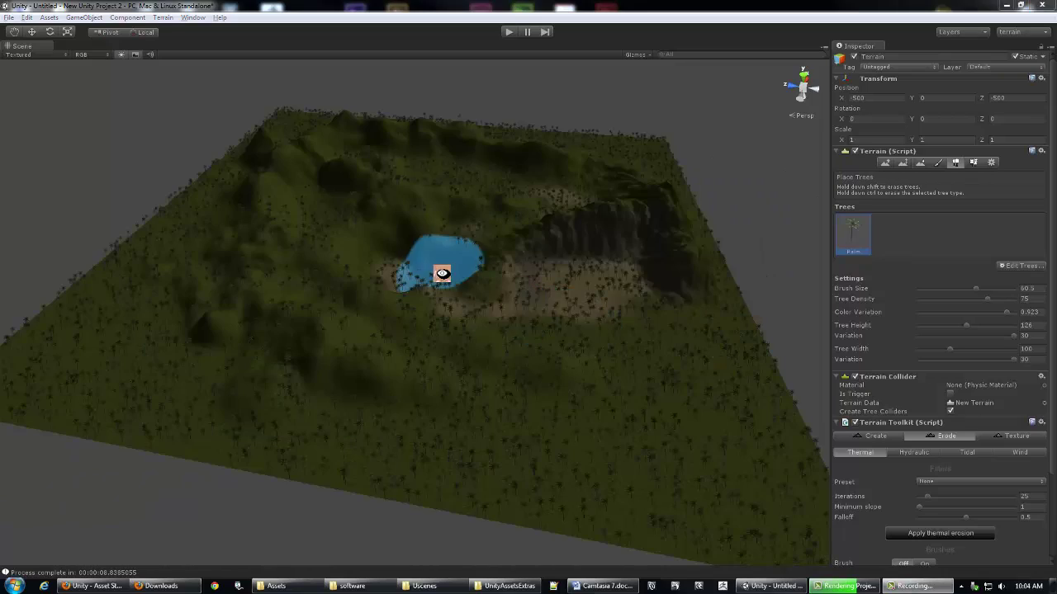
mouse_move(438, 272)
middle_down()
mouse_move(231, 272)
mouse_move(538, 292)
middle_up()
scroll(383, 277, up, 3)
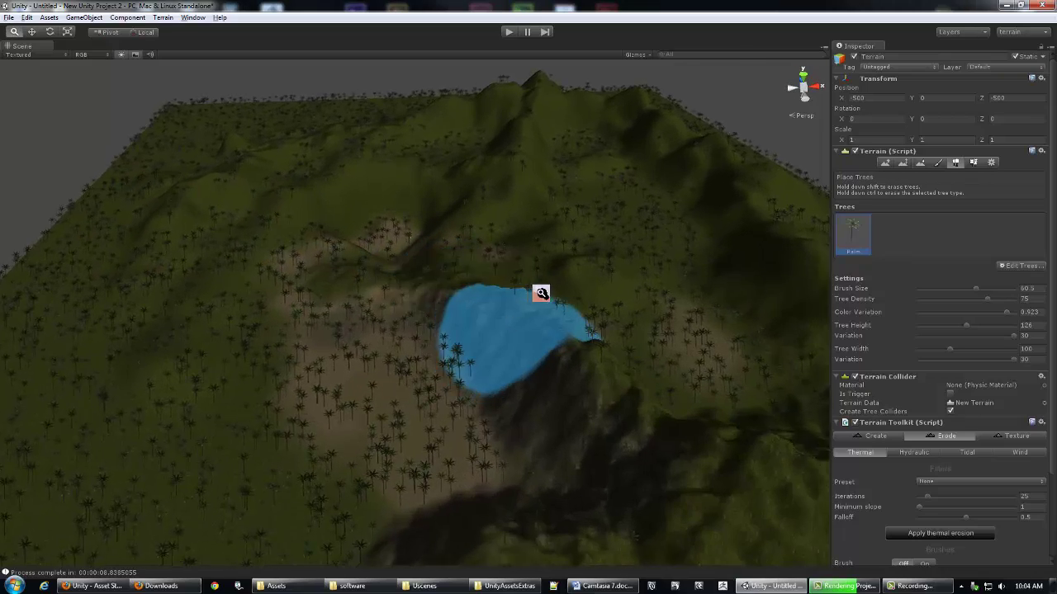
scroll(388, 413, up, 3)
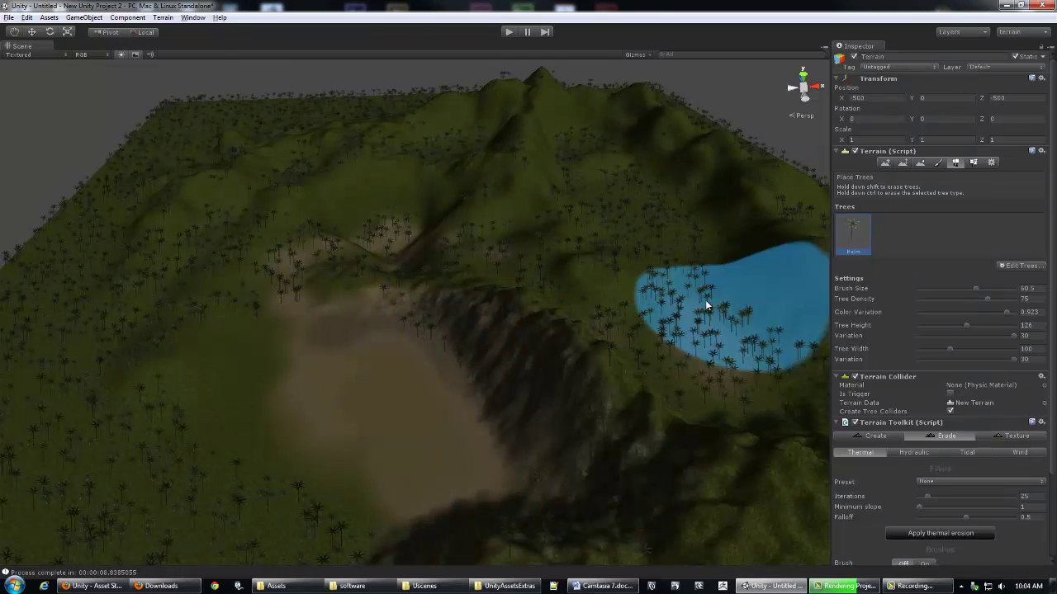
scroll(578, 207, down, 2)
alt+drag(524, 236, 577, 198)
Step: In Paint Details, use Edit Details > Add Grass Texture to add Grass2 as the detail texture
click(990, 164)
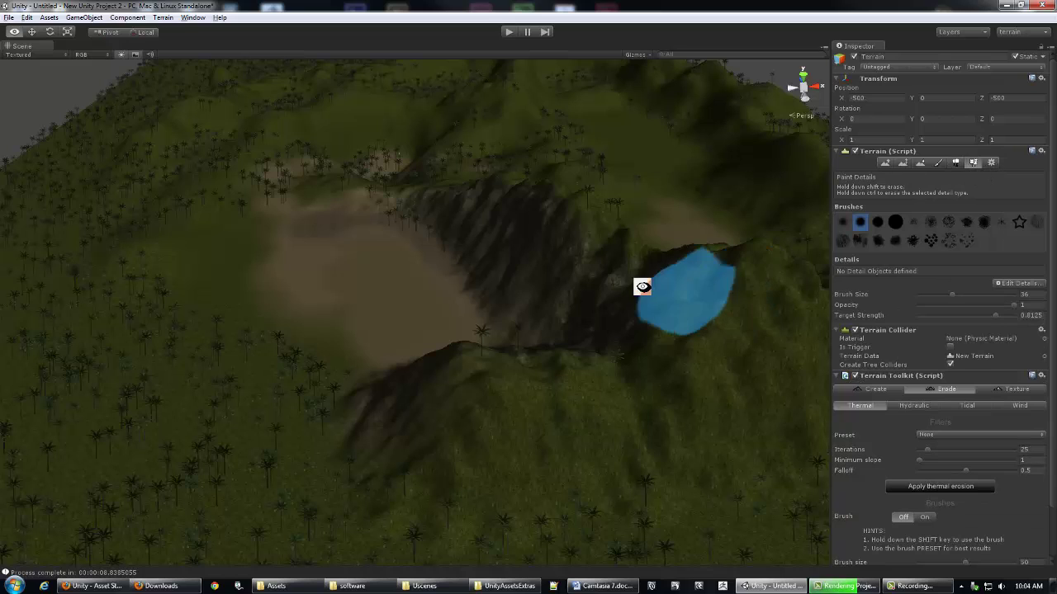
scroll(649, 286, up, 6)
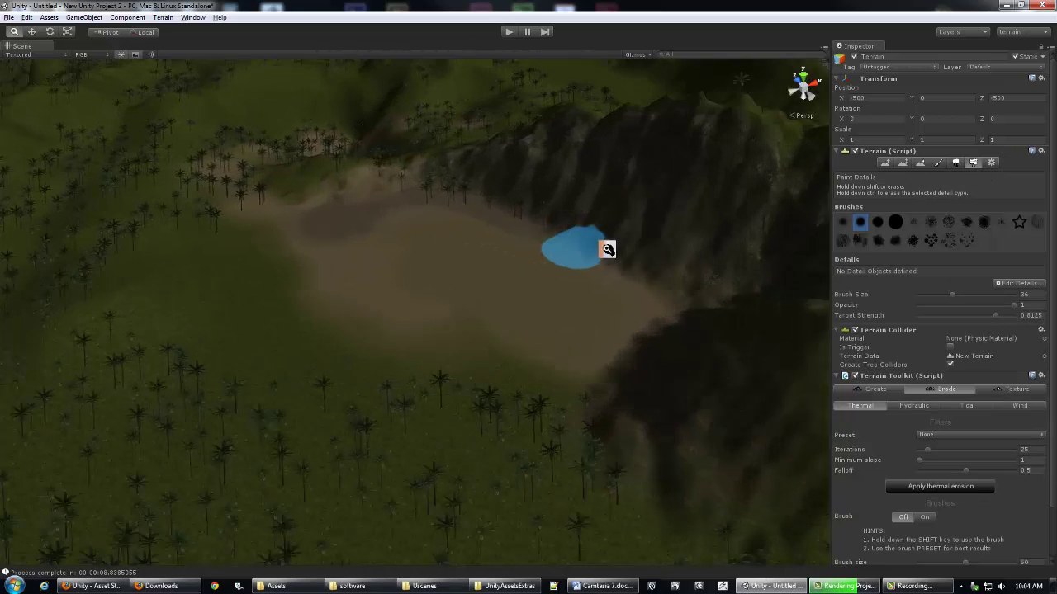
alt+drag(607, 249, 464, 242)
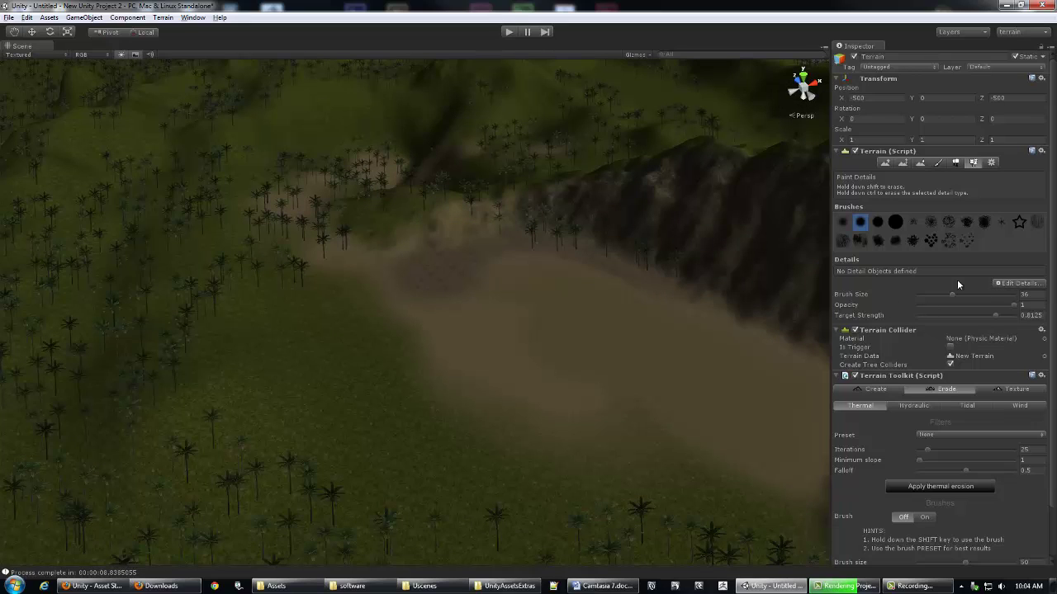
click(1004, 285)
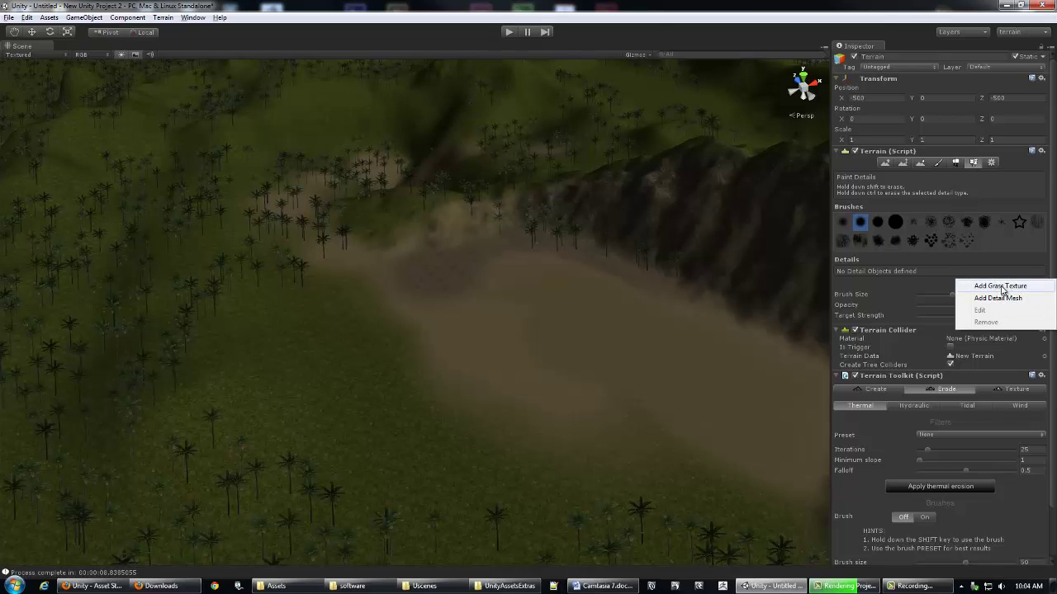
click(1000, 287)
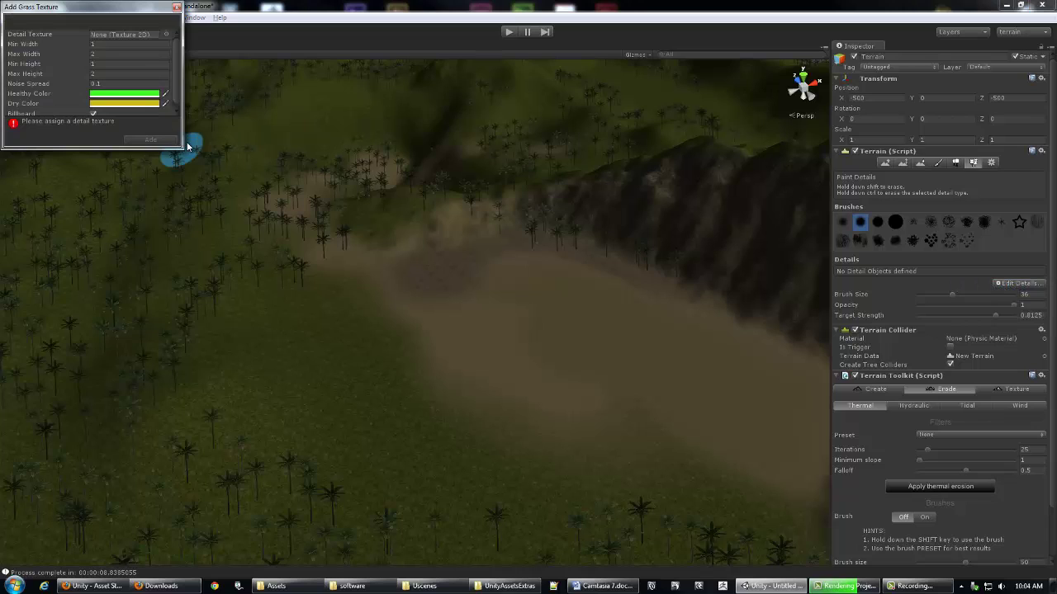
click(166, 37)
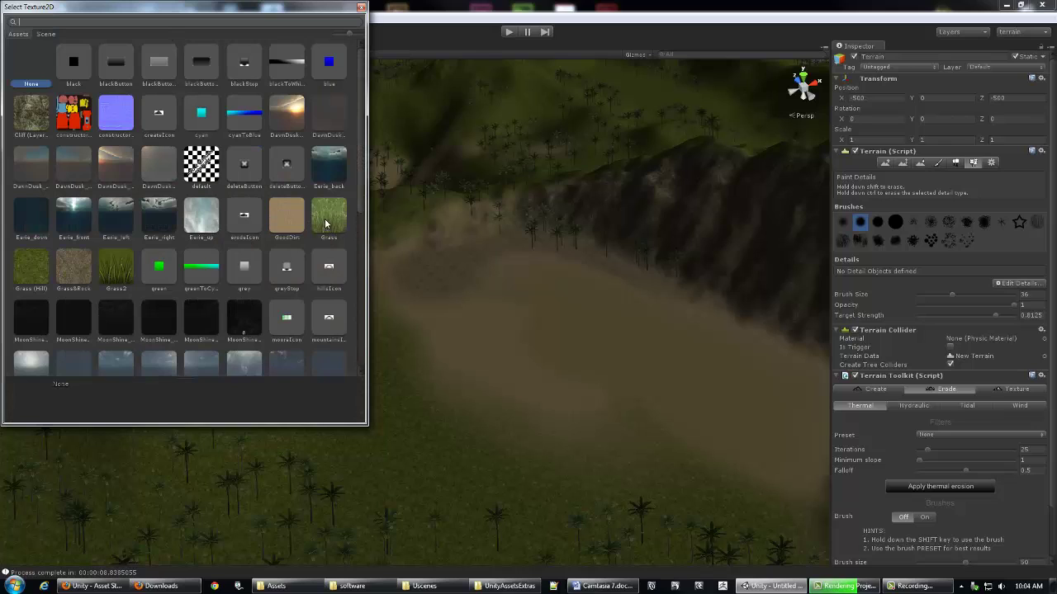
click(116, 281)
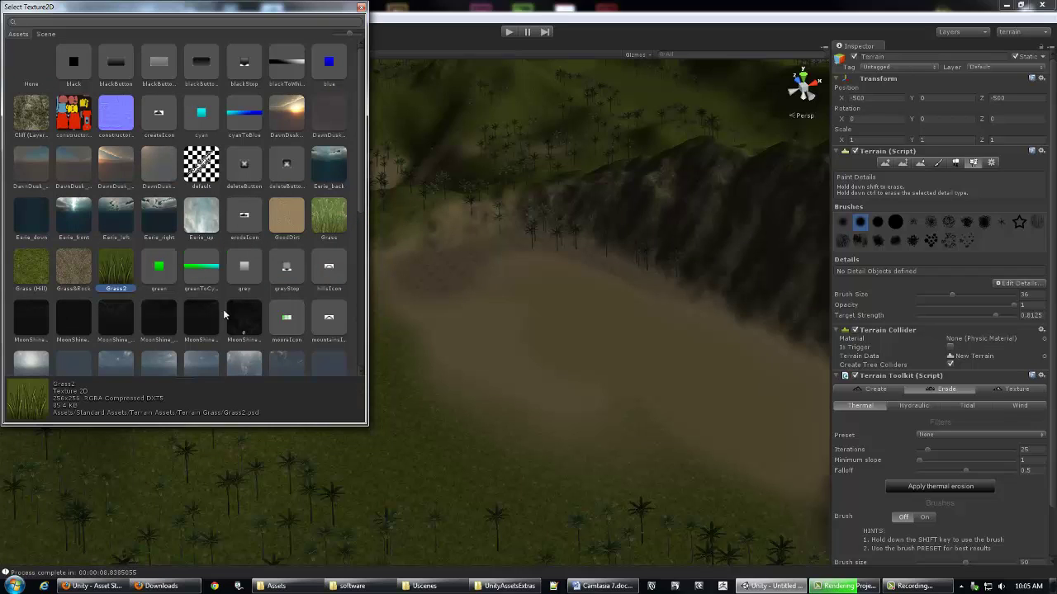
double_click(110, 269)
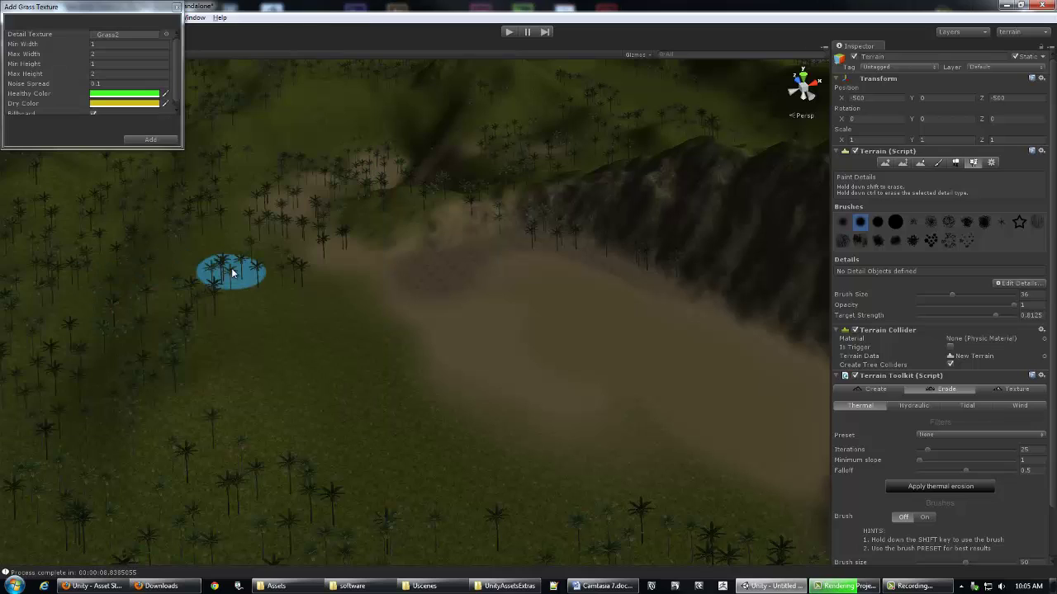
click(157, 141)
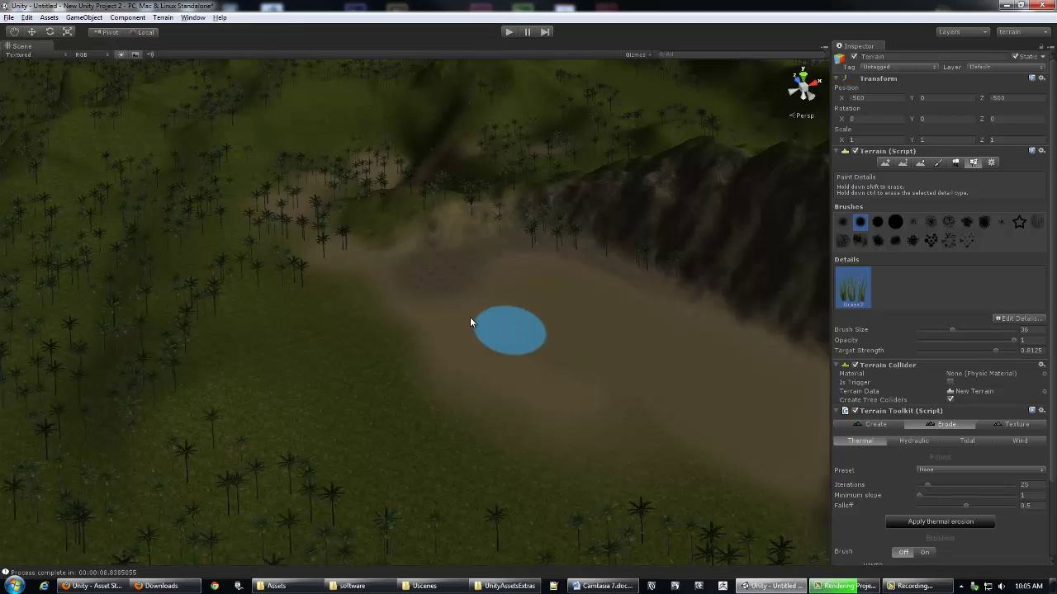
Step: Paint thick Grass2 patches on the lower ground beside the sandy clearing, checking them up close
mouse_move(488, 313)
alt+right_down()
mouse_move(641, 308)
mouse_move(582, 298)
alt+right_up()
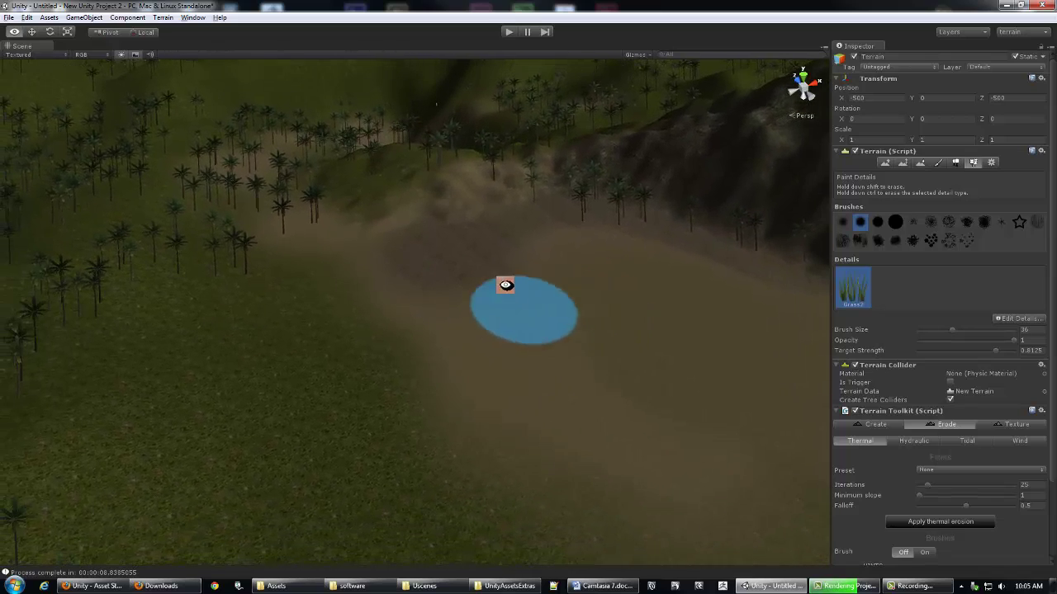
middle_drag(506, 293, 501, 259)
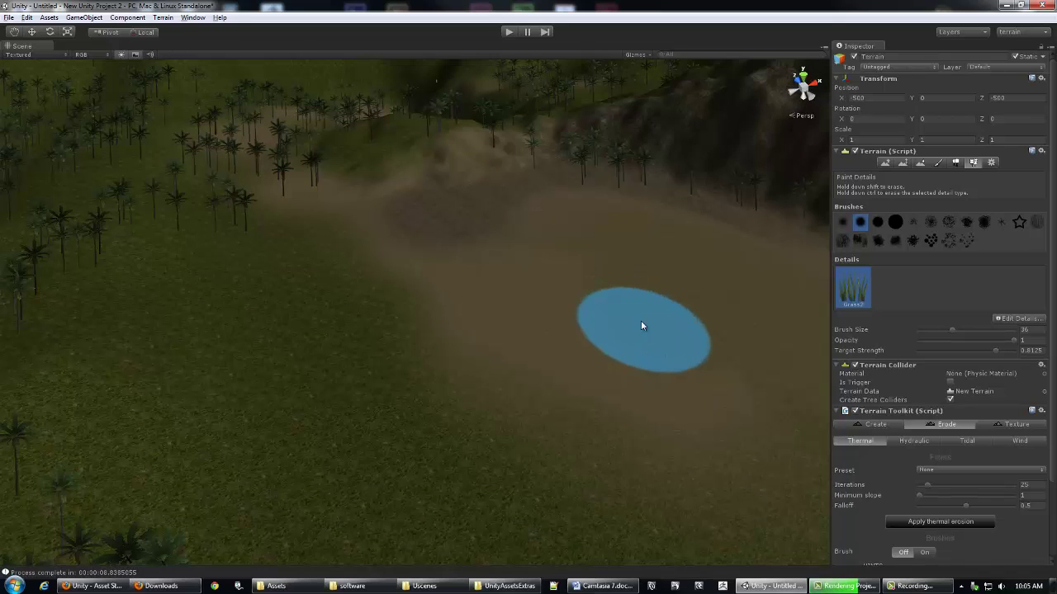
alt+drag(511, 360, 484, 221)
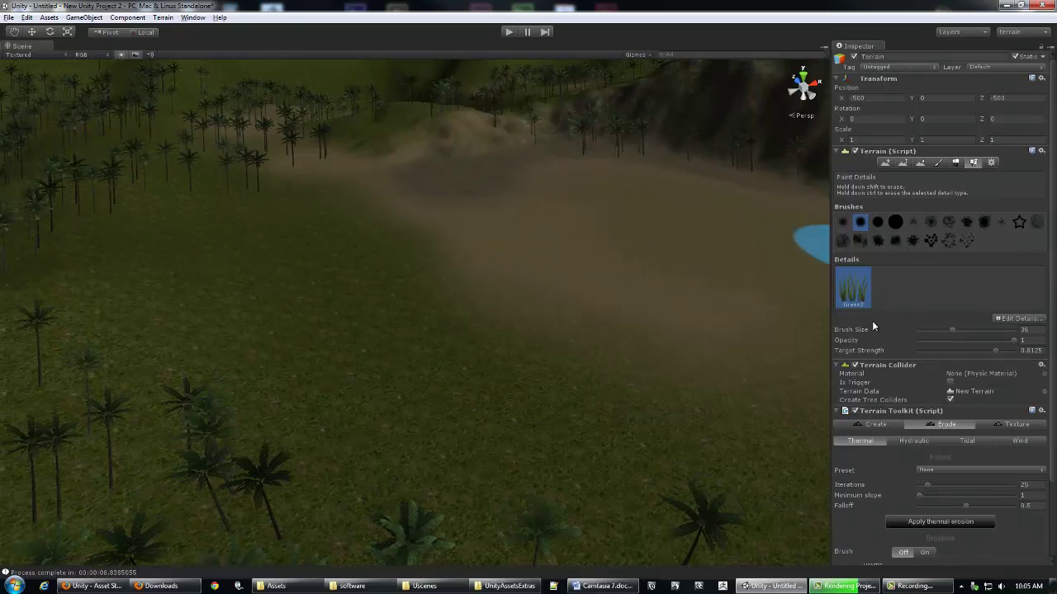
scroll(528, 286, up, 3)
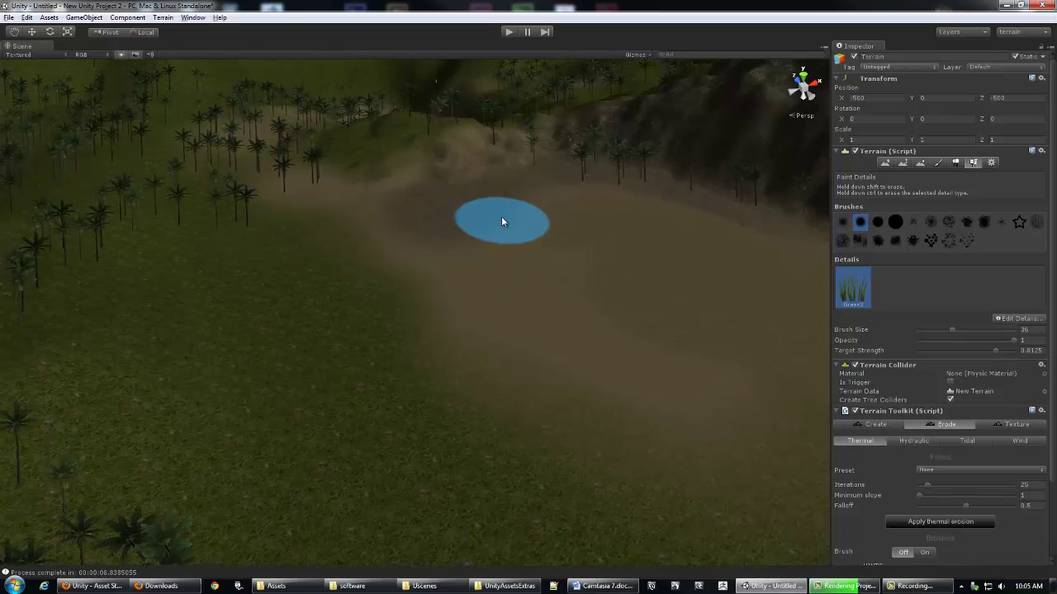
mouse_move(501, 217)
alt+right_down()
mouse_move(436, 243)
mouse_move(552, 293)
mouse_move(571, 288)
mouse_move(465, 276)
mouse_move(569, 272)
mouse_move(449, 269)
mouse_move(531, 269)
alt+right_up()
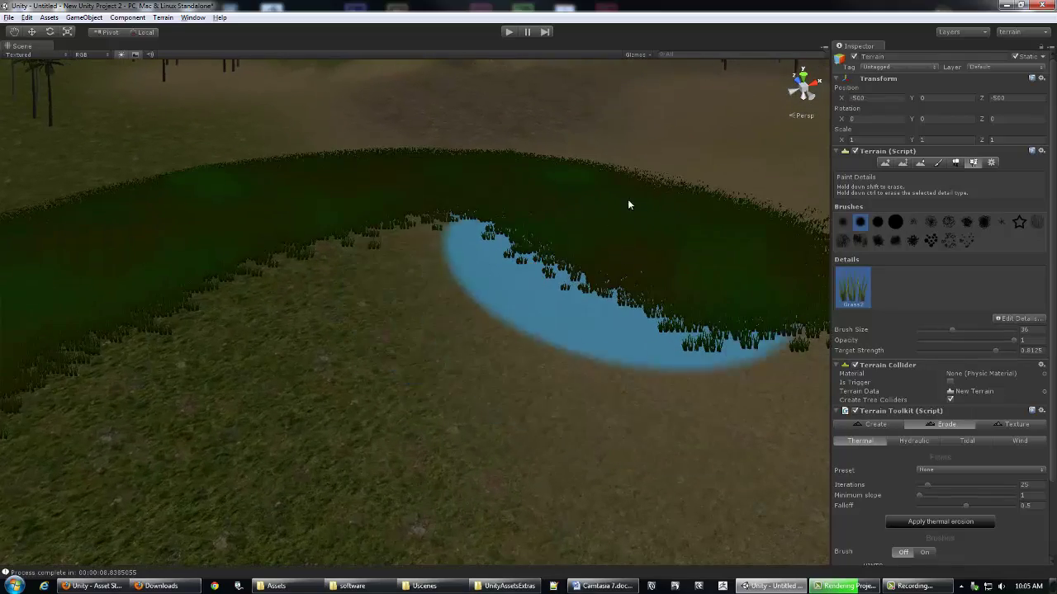
mouse_move(605, 154)
middle_down()
mouse_move(566, 161)
mouse_move(446, 239)
mouse_move(415, 229)
mouse_move(422, 254)
mouse_move(474, 257)
middle_up()
alt+right_drag(474, 257, 575, 262)
mouse_move(575, 261)
alt+mouse_down()
mouse_move(385, 247)
mouse_move(435, 266)
mouse_move(413, 261)
alt+mouse_up()
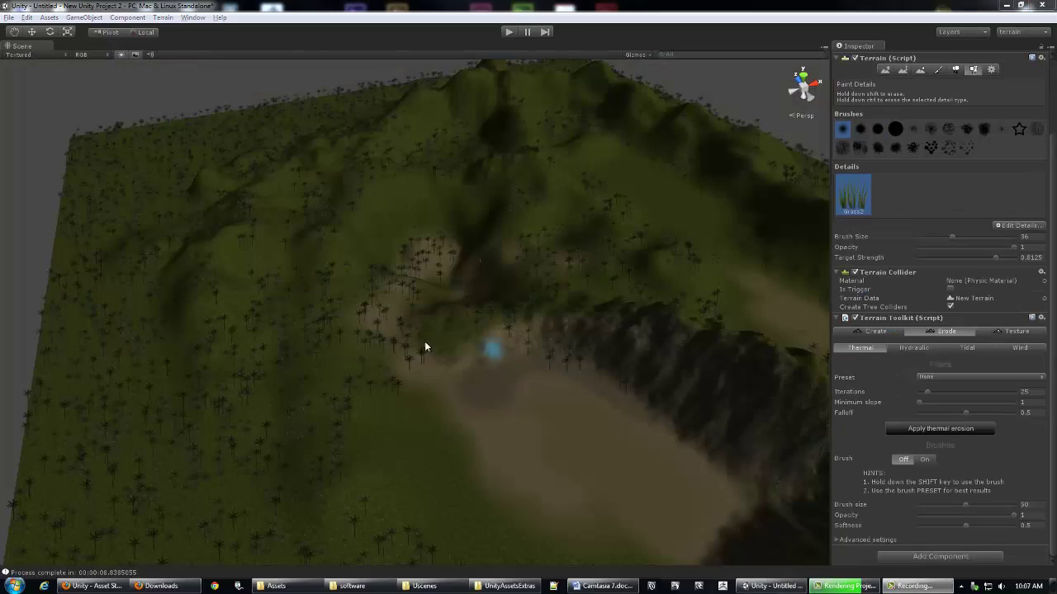
Step: Bring up the Window menu from the menu bar
alt+drag(431, 264, 441, 267)
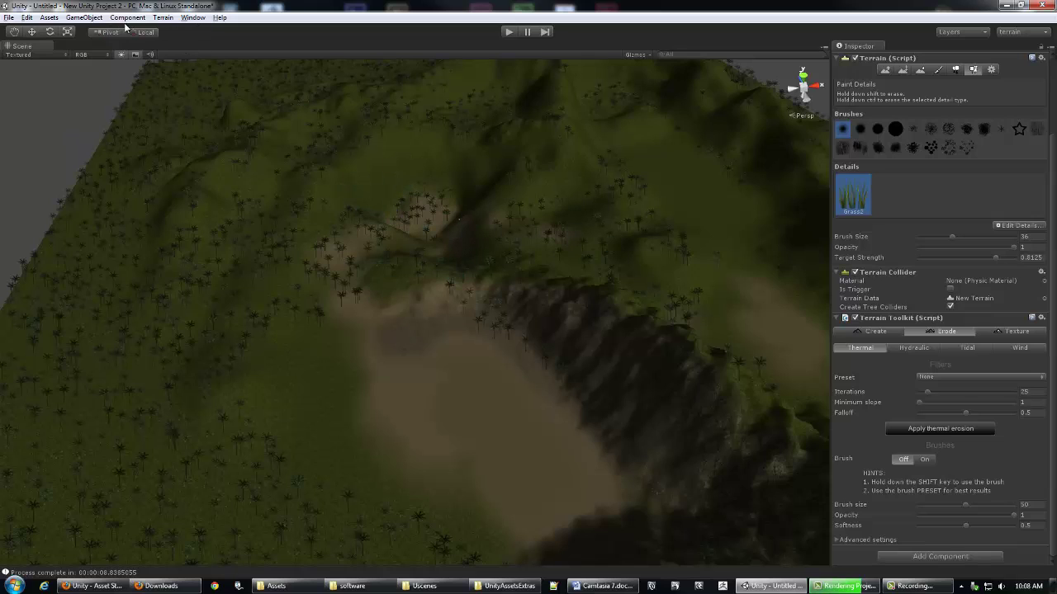
click(195, 18)
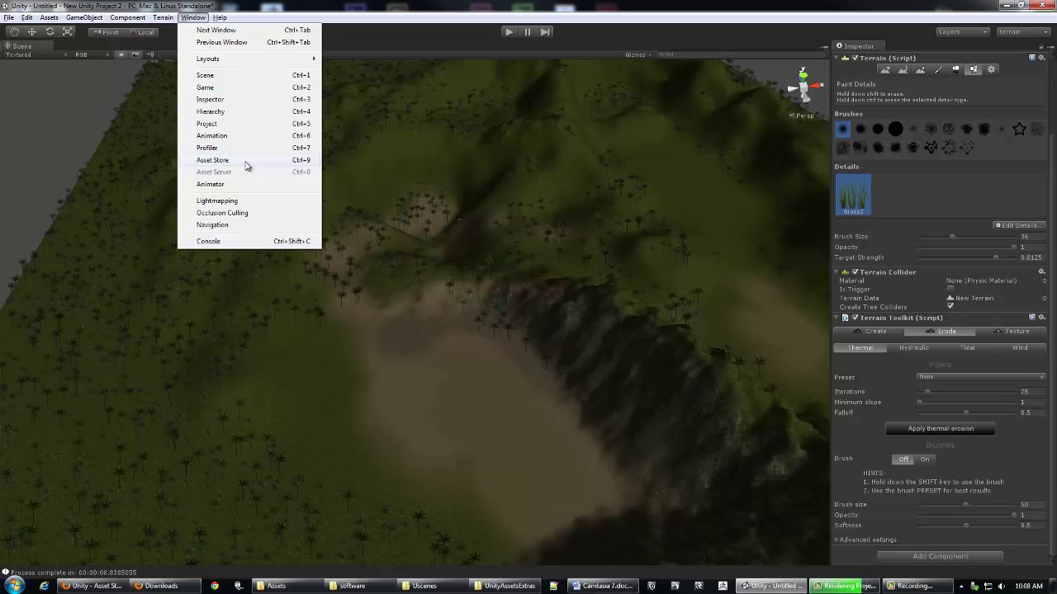
Step: Open Window > Asset Store and search it for 'terrain'
click(245, 164)
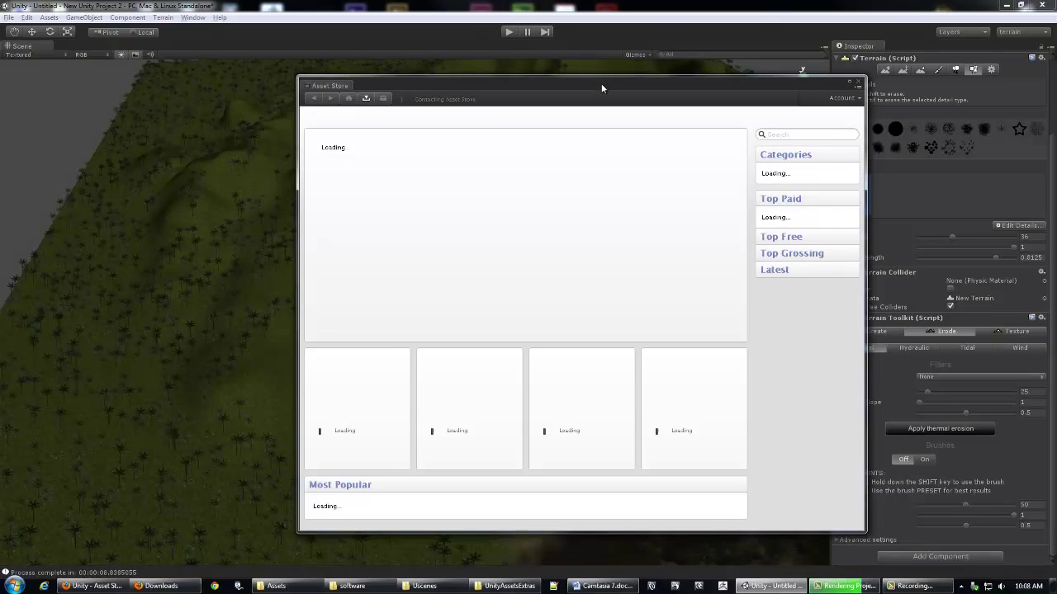
drag(595, 85, 568, 80)
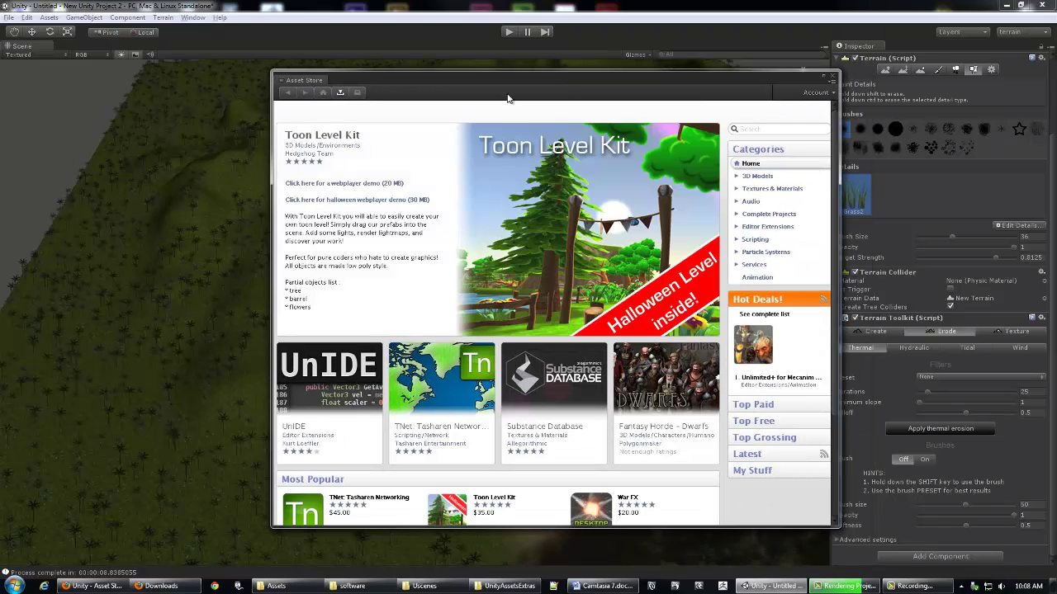
drag(429, 79, 442, 79)
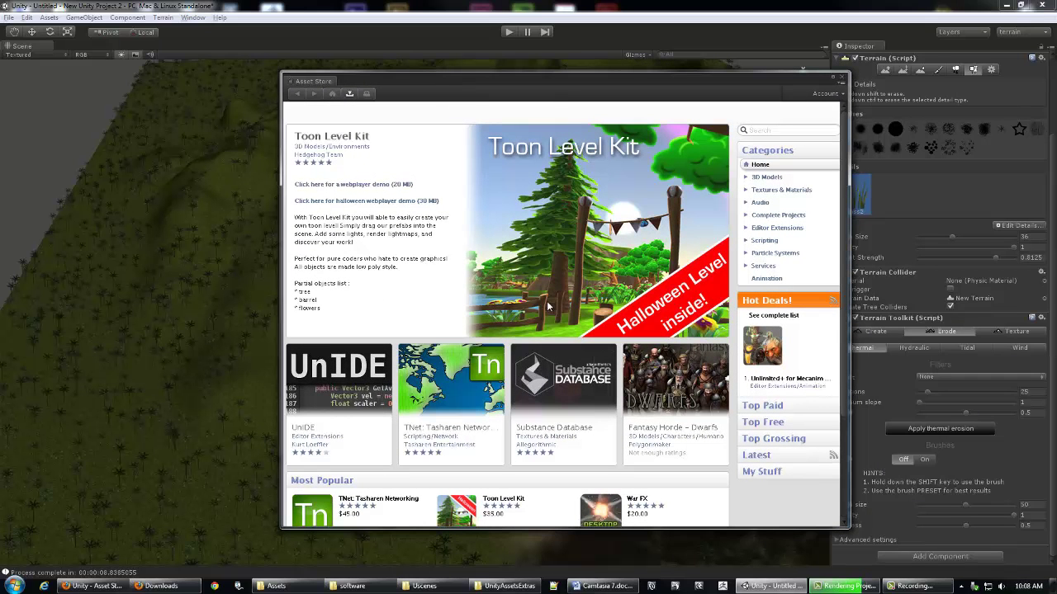
drag(845, 182, 844, 97)
key(Return)
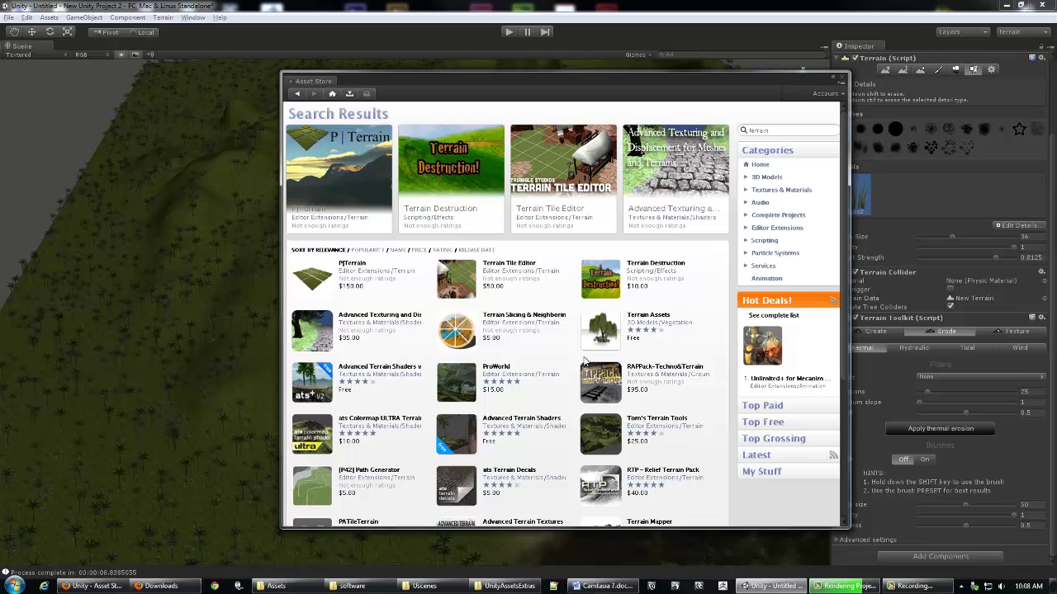
Step: Open the free Terrain Assets product page and enlarge the Asset Store window
click(601, 330)
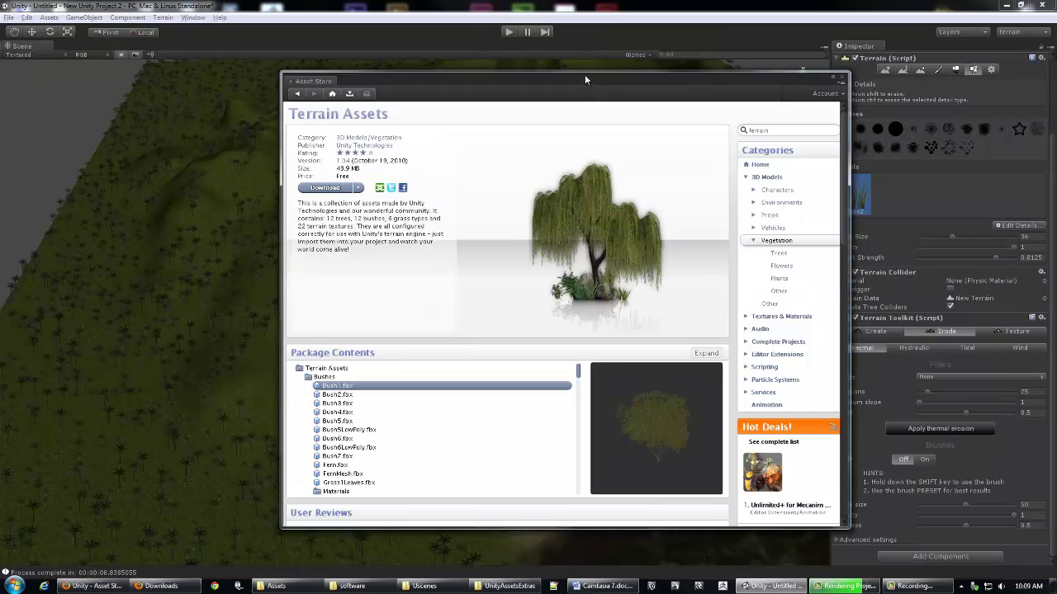
drag(524, 80, 478, 36)
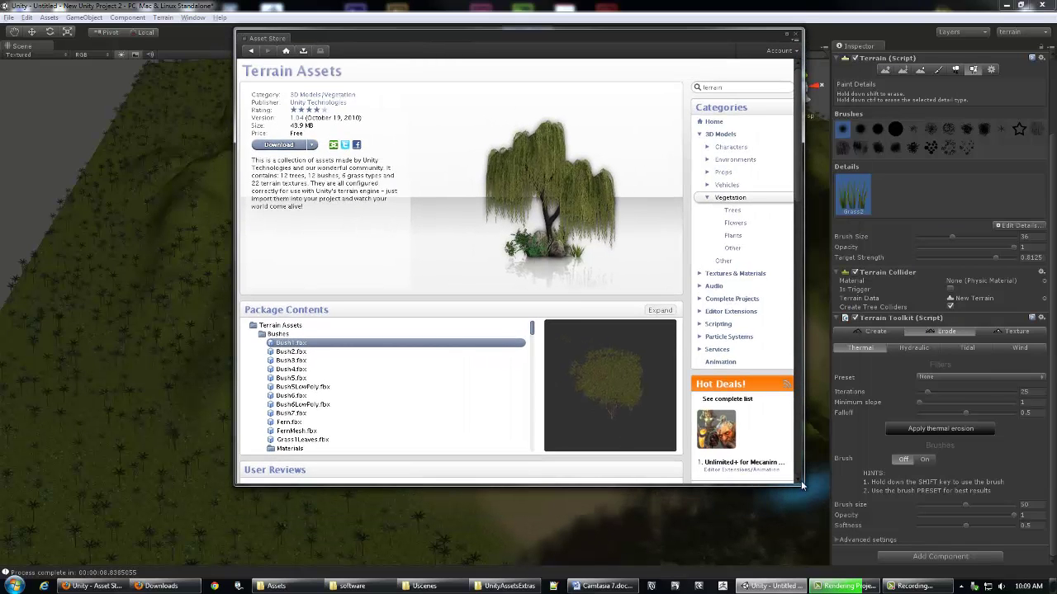
drag(801, 484, 906, 535)
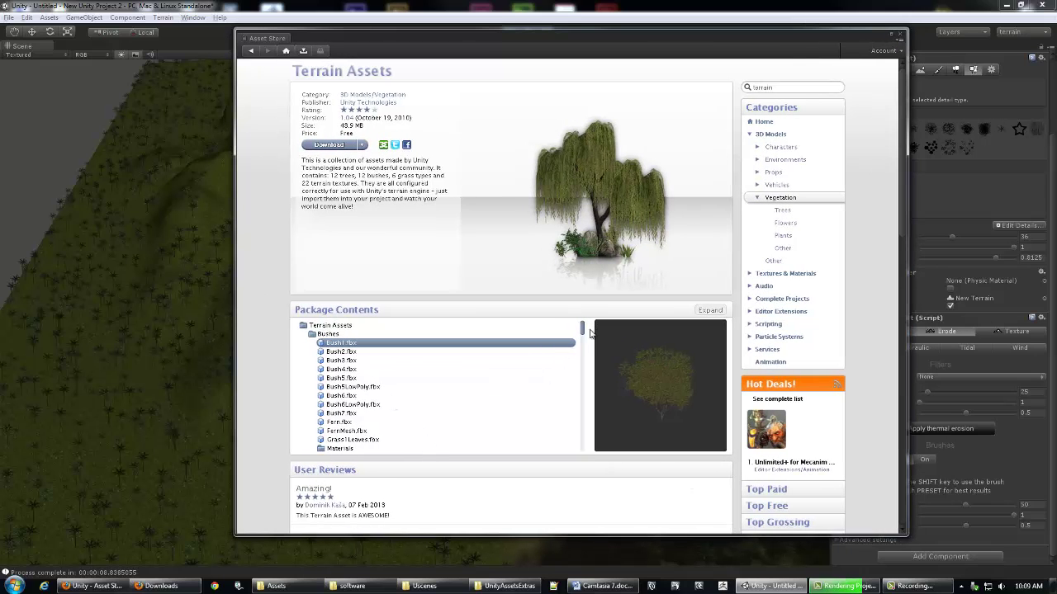
scroll(578, 337, down, 2)
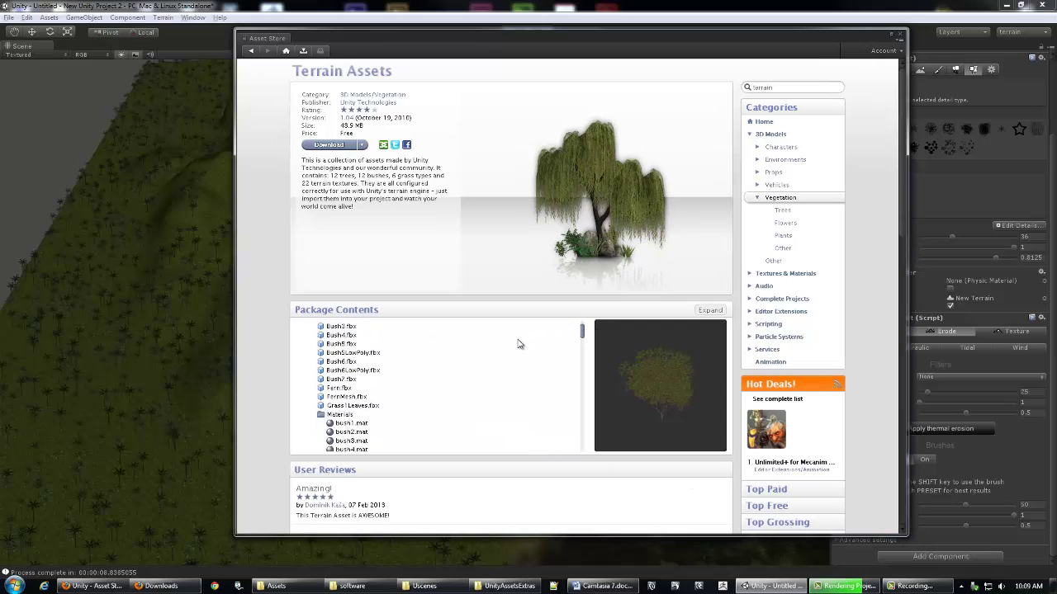
Step: Preview Bush3.fbx, Bush1.psd, Bush7.psd and Cliff (Sandstone).jpg, then start the package download
click(342, 327)
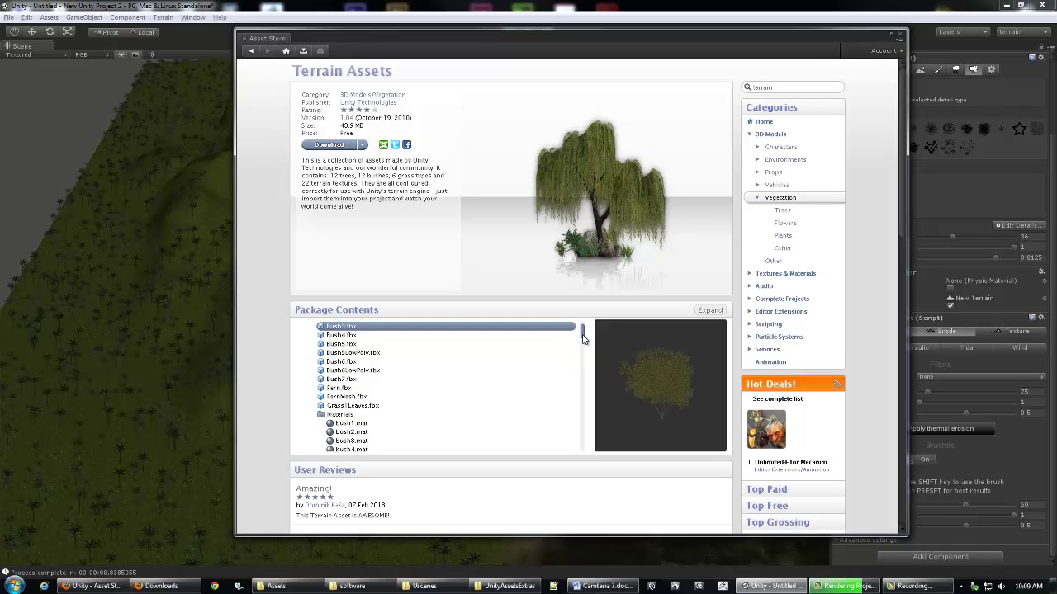
scroll(583, 338, down, 8)
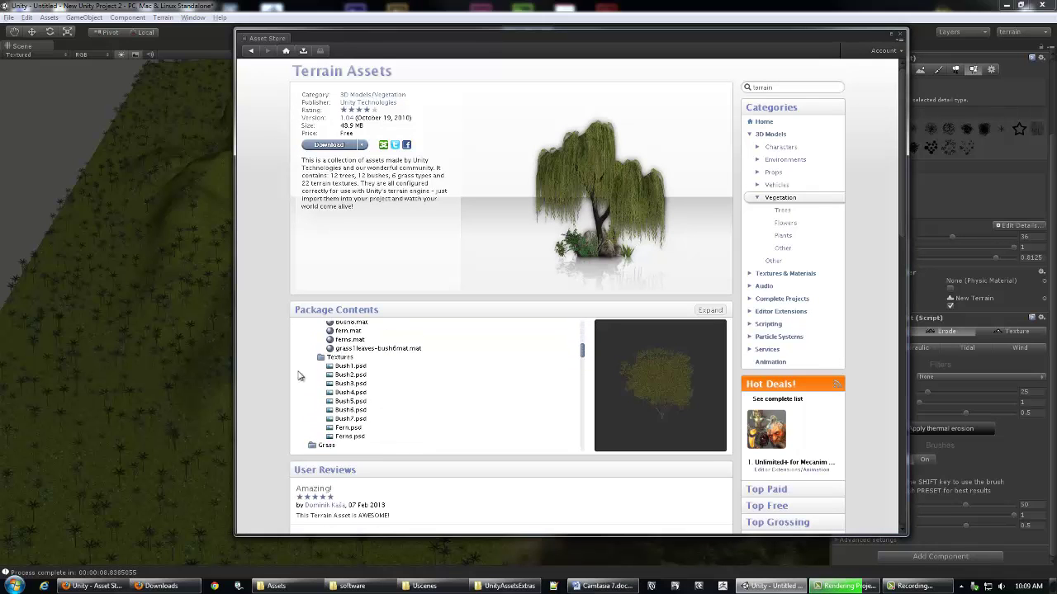
click(345, 366)
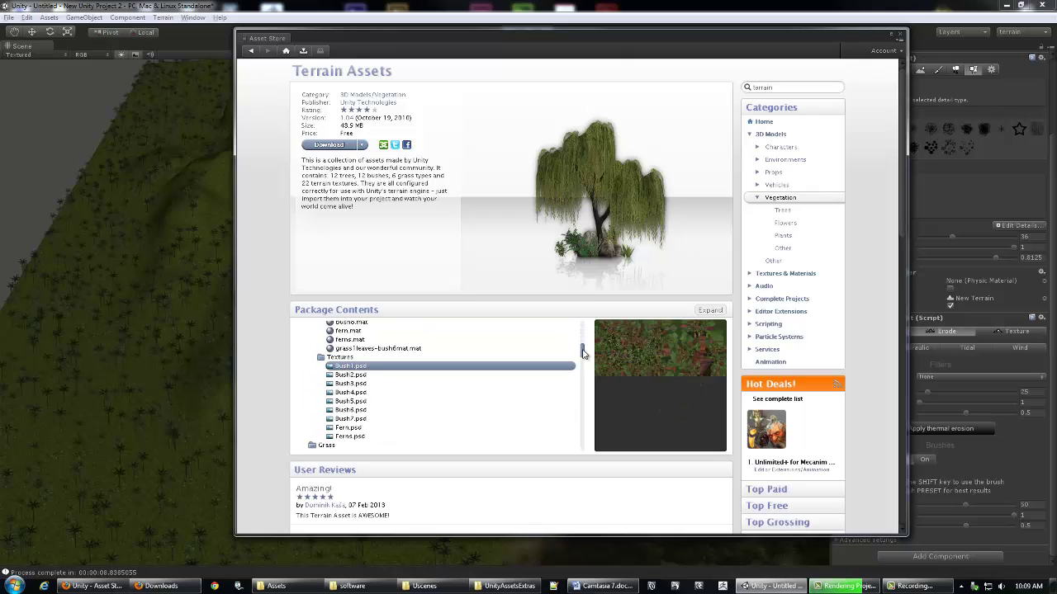
scroll(583, 357, down, 3)
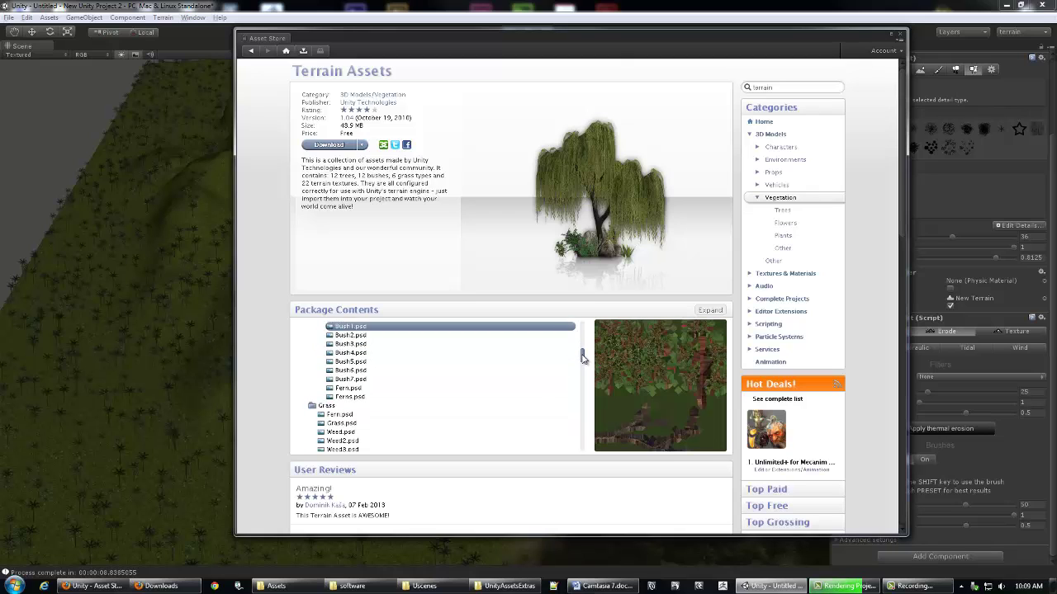
click(350, 374)
drag(582, 361, 584, 378)
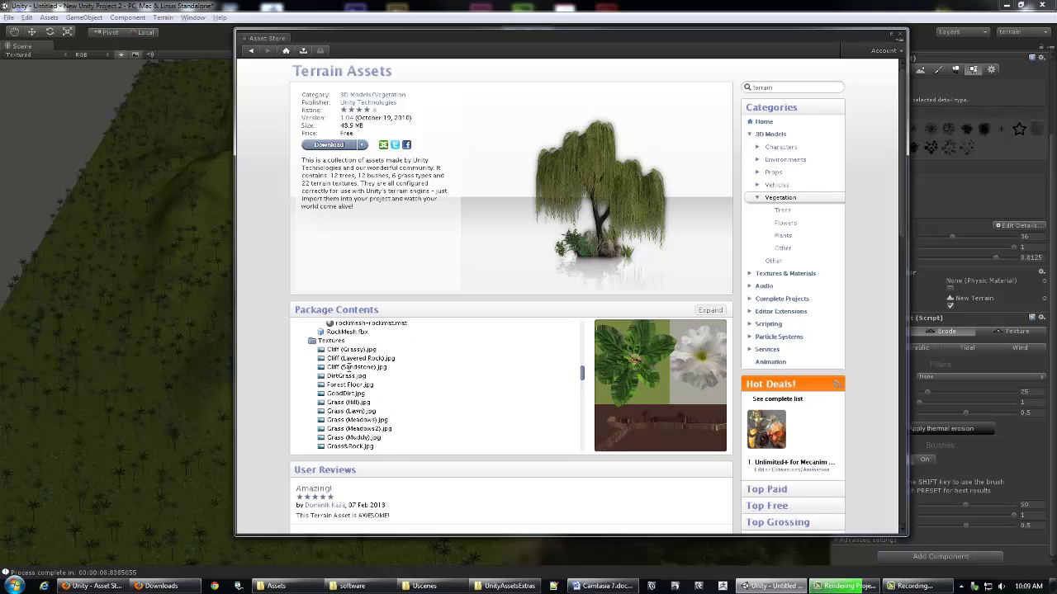
click(349, 367)
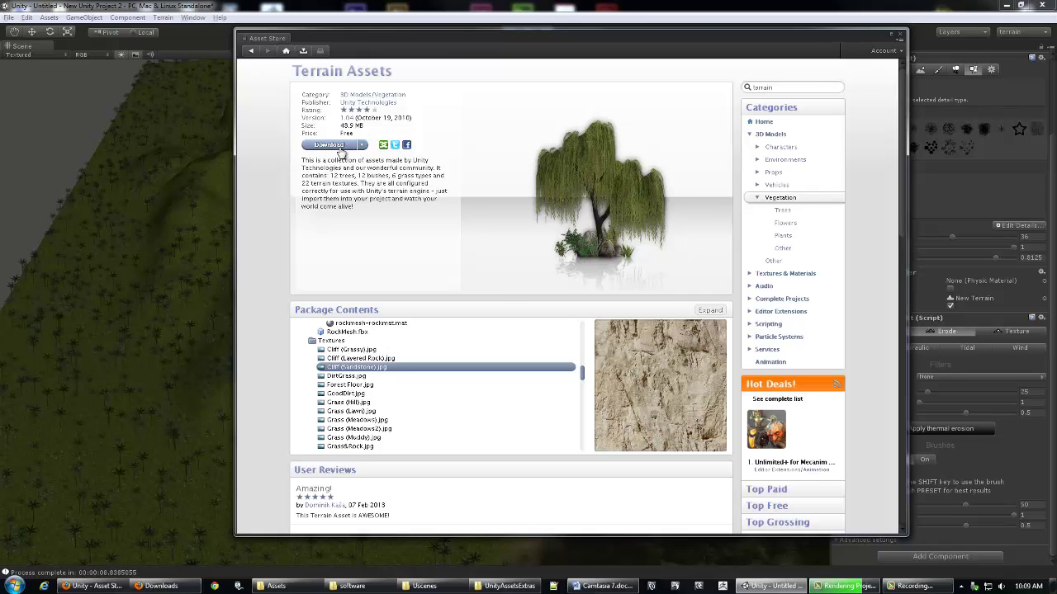
click(331, 145)
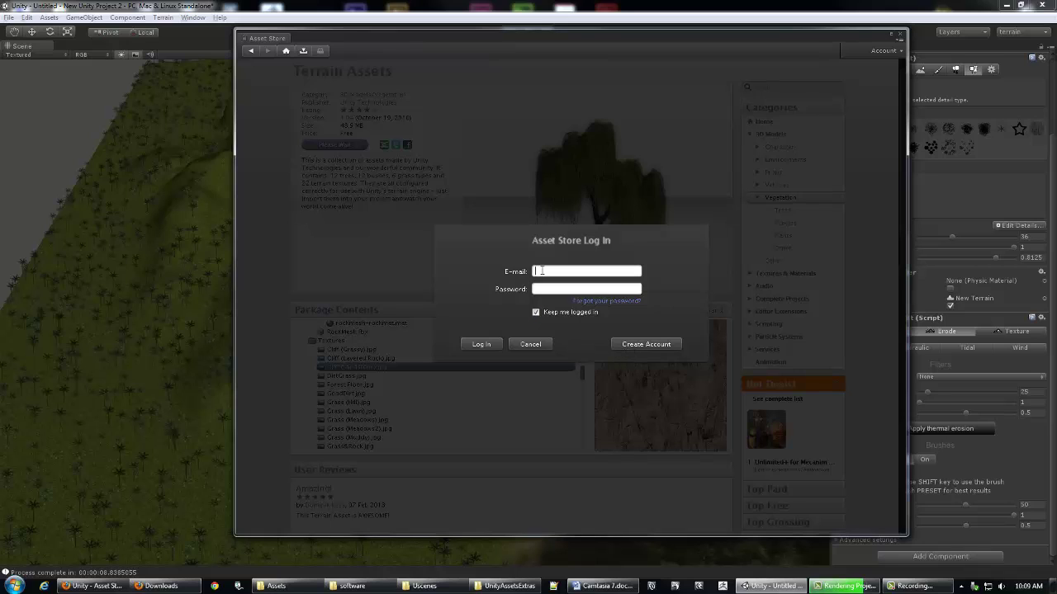
Step: Log in to the Asset Store with the account e-mail and password, re-entering the password
click(480, 346)
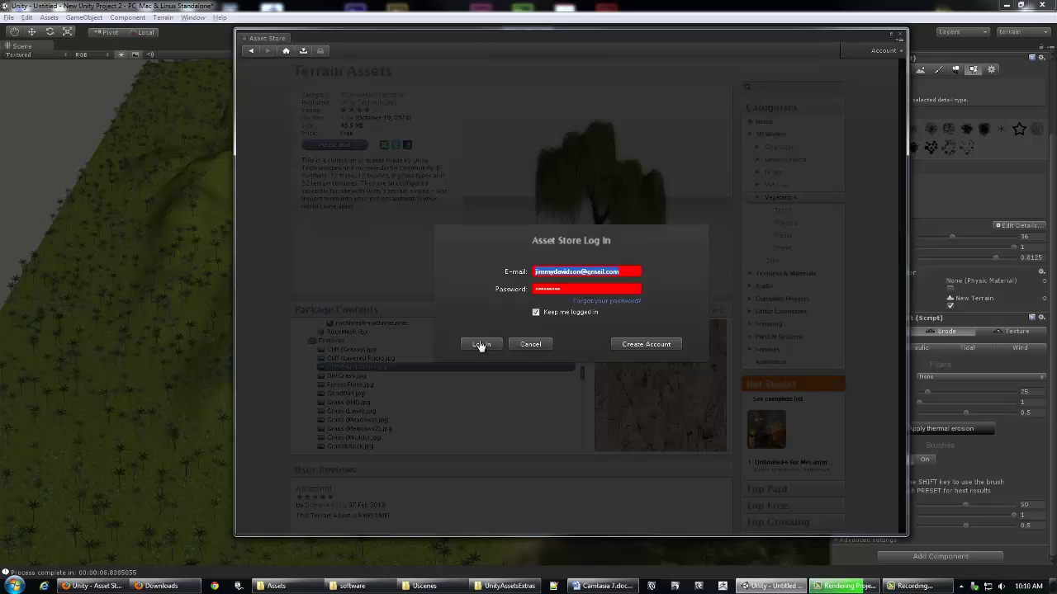
click(572, 289)
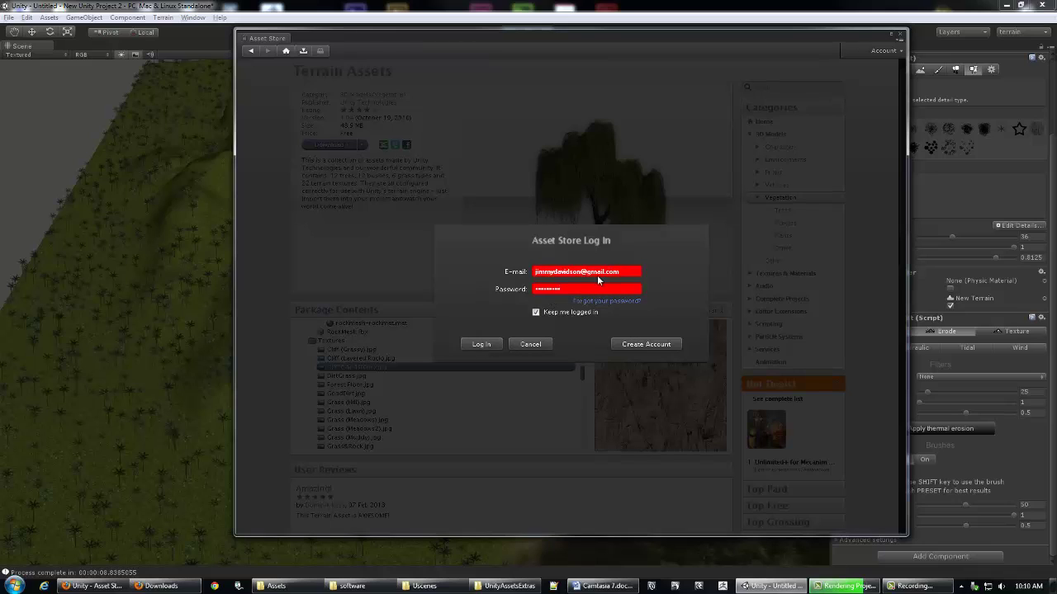
drag(568, 289, 526, 290)
text(p)
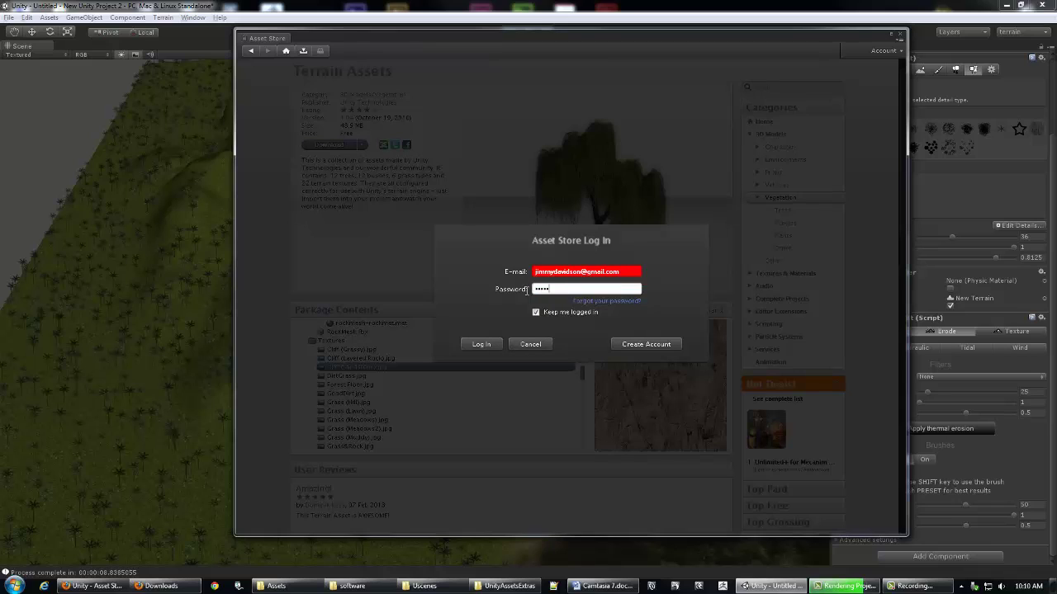
text(•••)
click(482, 346)
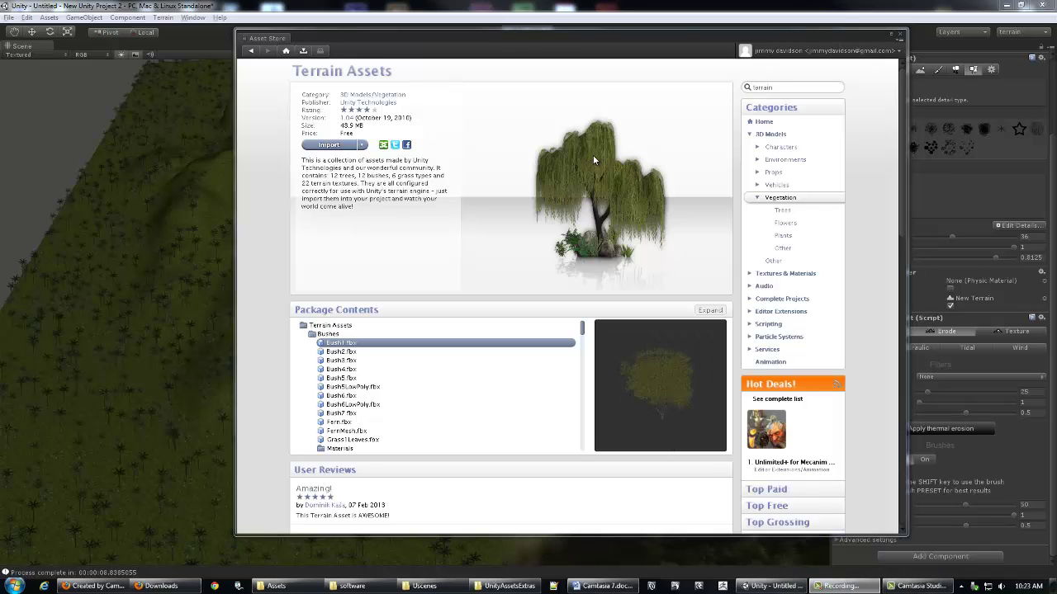
Step: Close the Asset Store window and zoom the Scene view toward the terrain
drag(528, 36, 500, 56)
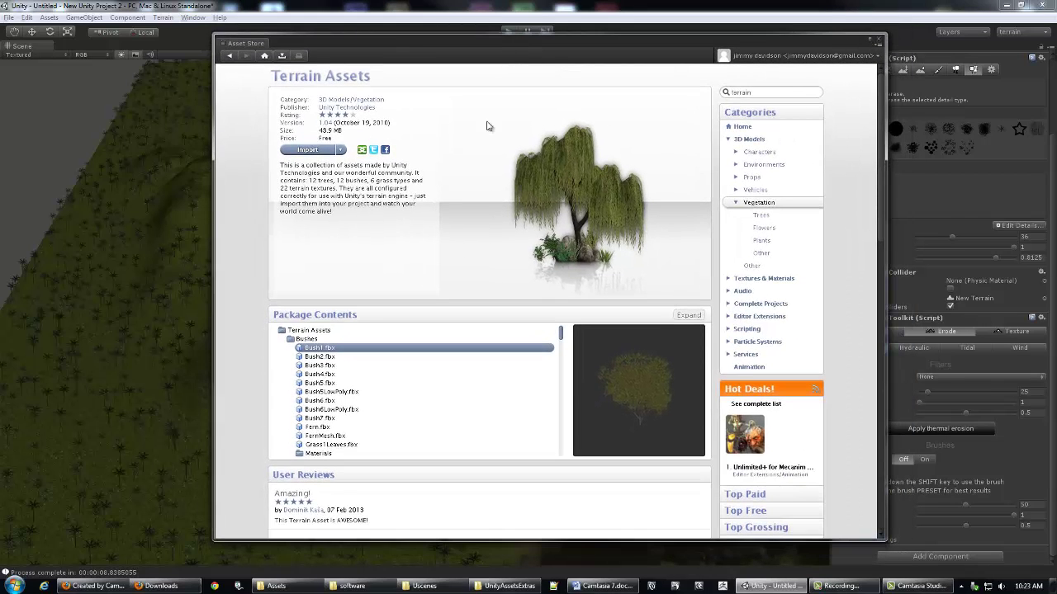
click(879, 38)
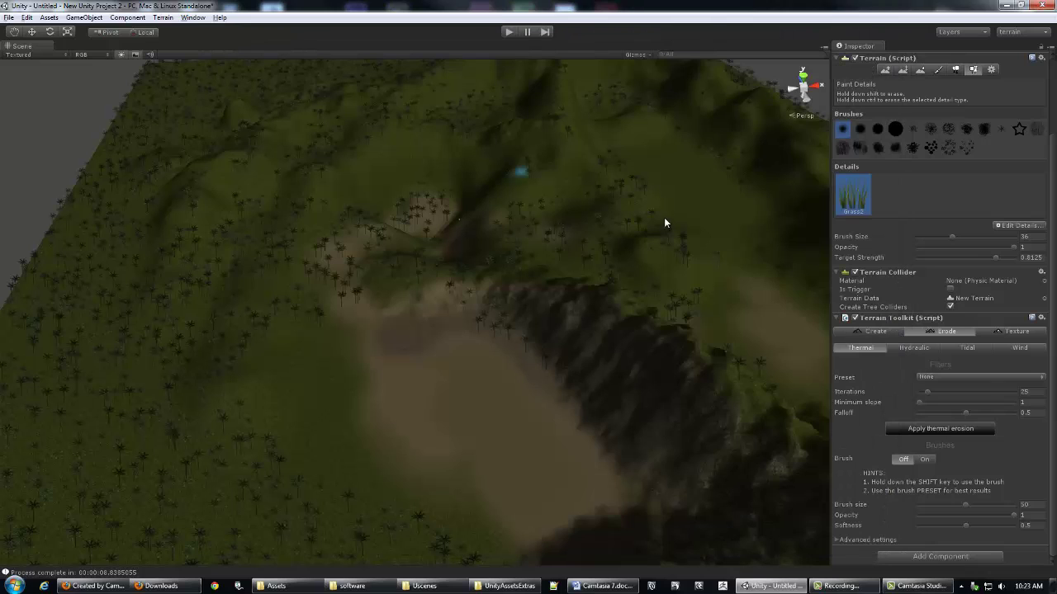
scroll(554, 283, up, 3)
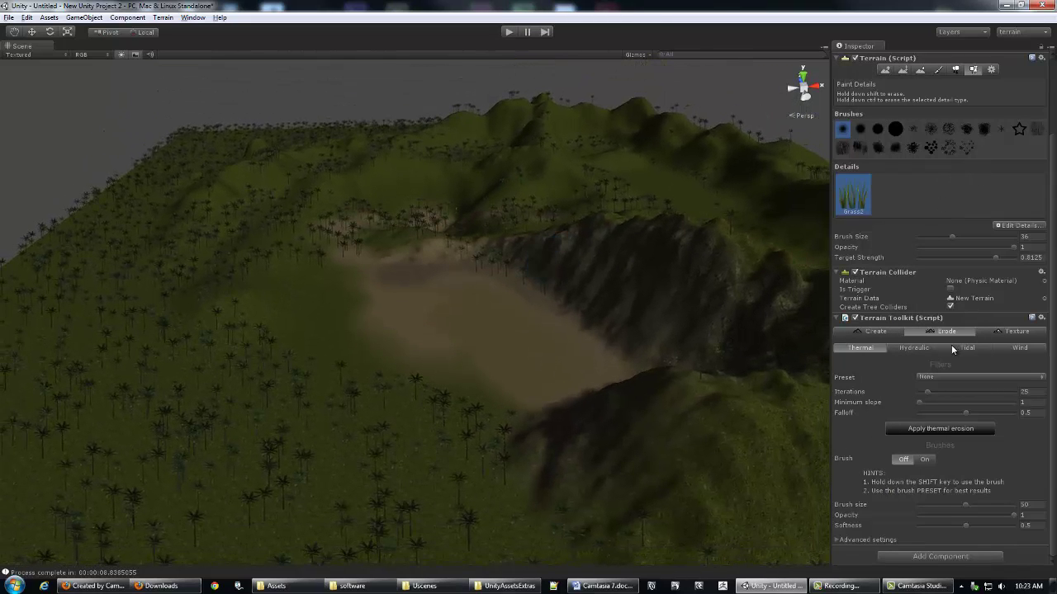
scroll(946, 187, up, 2)
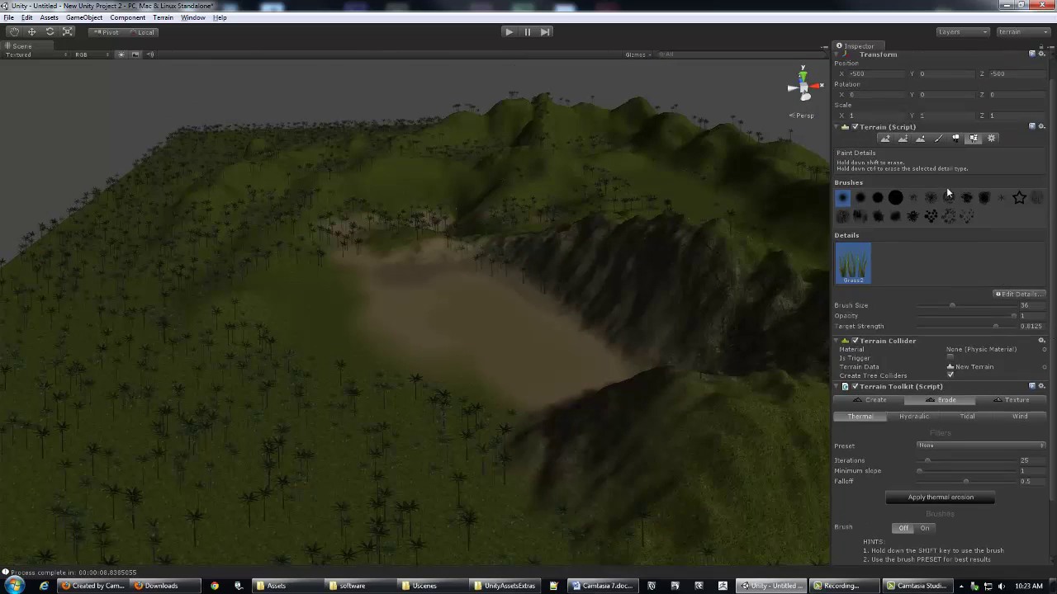
Step: With the Place Trees tool, start a new tree type that uses the RockMesh model
click(953, 139)
click(1018, 242)
click(1021, 245)
click(281, 101)
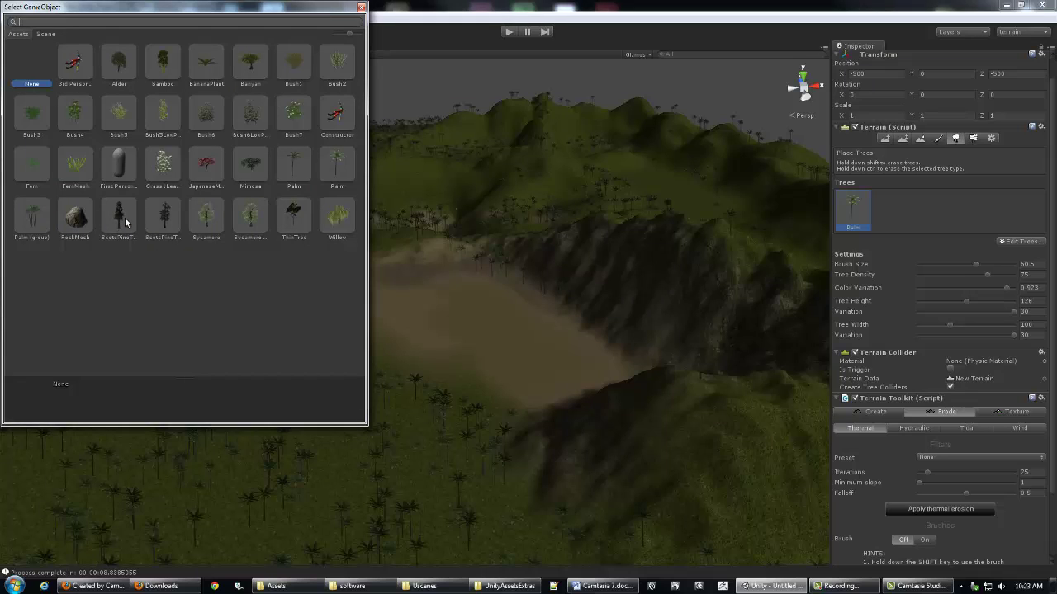
click(74, 221)
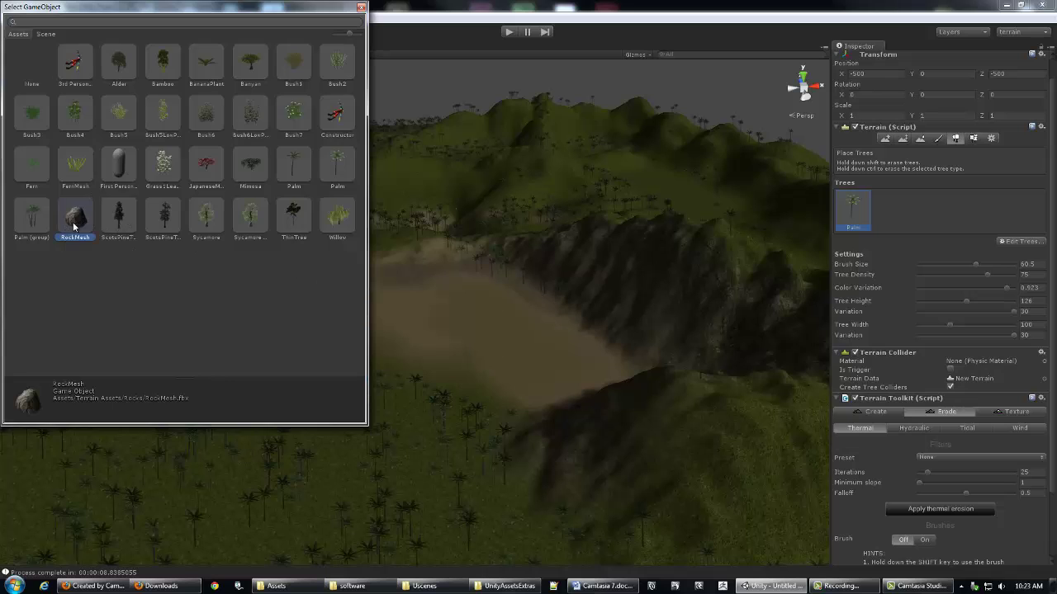
double_click(74, 221)
Step: Paint palm trees across the sandy clearing, then undo them
mouse_move(335, 300)
alt+mouse_down()
mouse_move(479, 326)
mouse_move(455, 307)
alt+mouse_up()
mouse_move(372, 297)
mouse_down()
mouse_move(361, 303)
mouse_move(517, 278)
mouse_up()
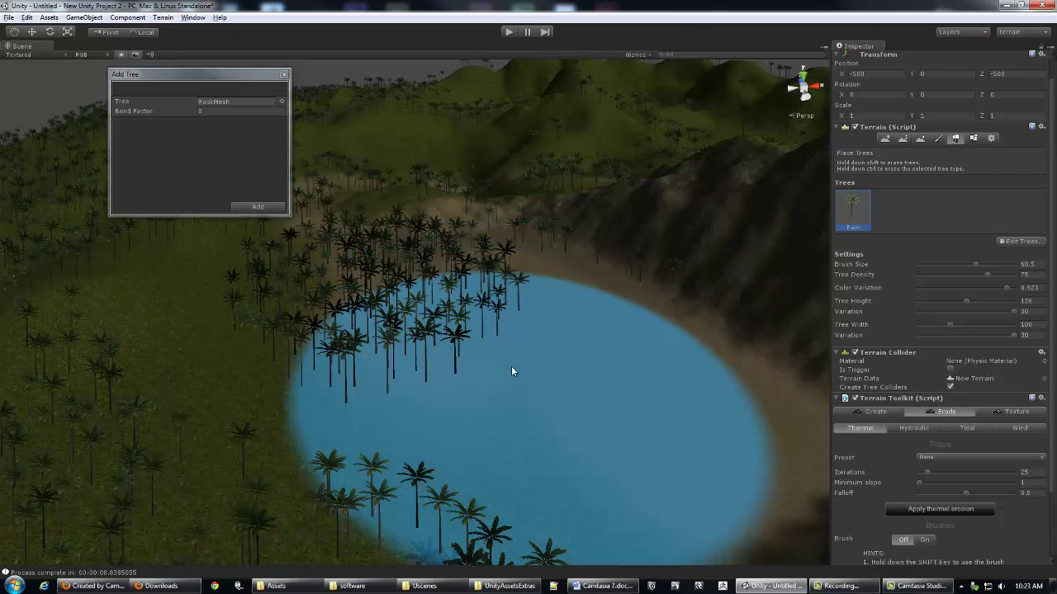
key(ctrl+z)
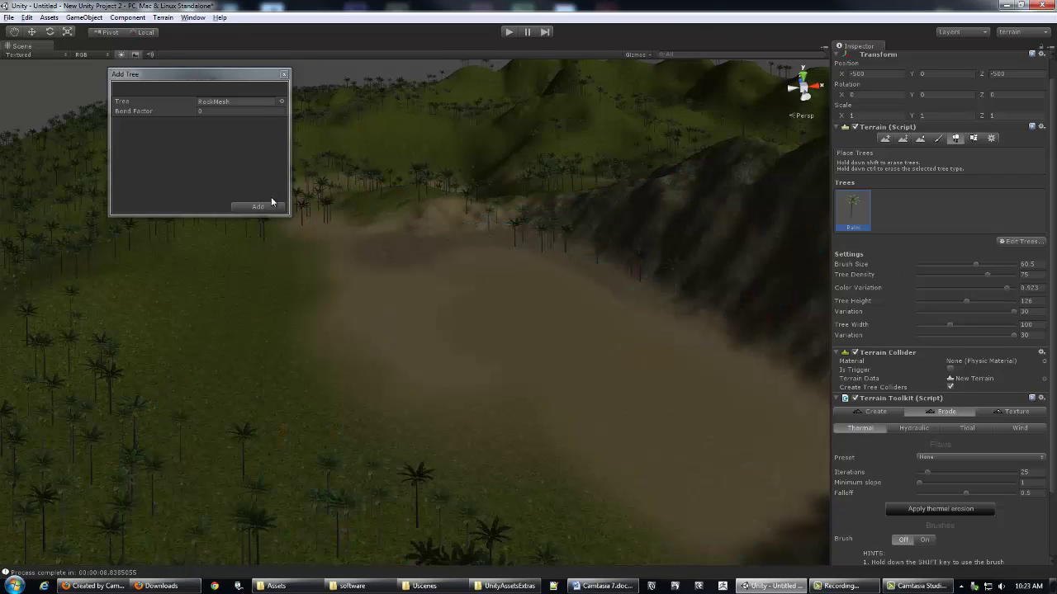
Step: Confirm RockMesh as a tree type, place palms at the clearing's edge, and scatter RockMesh rocks across the clearing
click(271, 203)
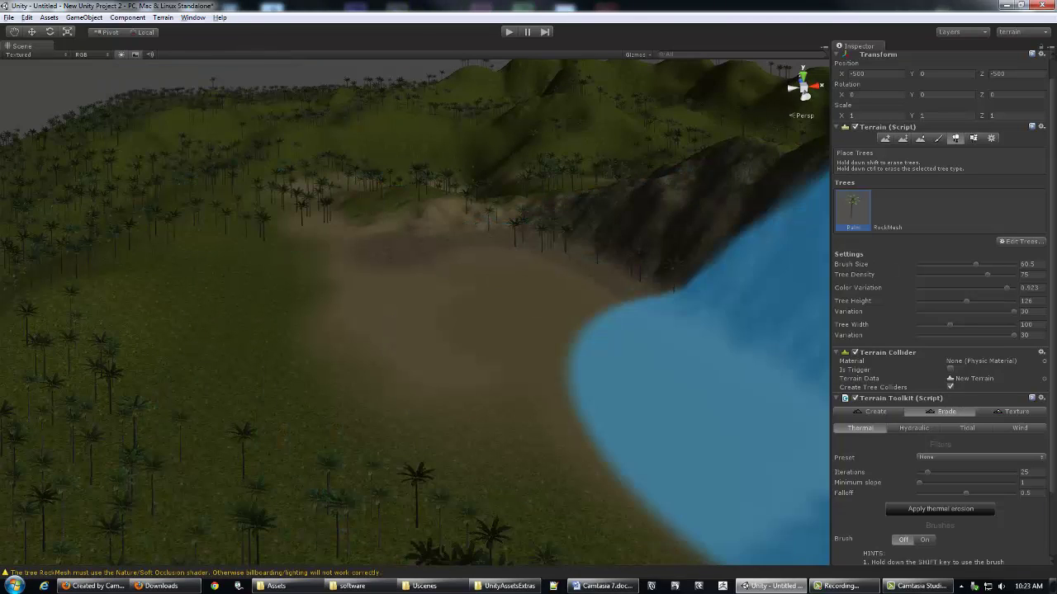
click(654, 266)
click(887, 210)
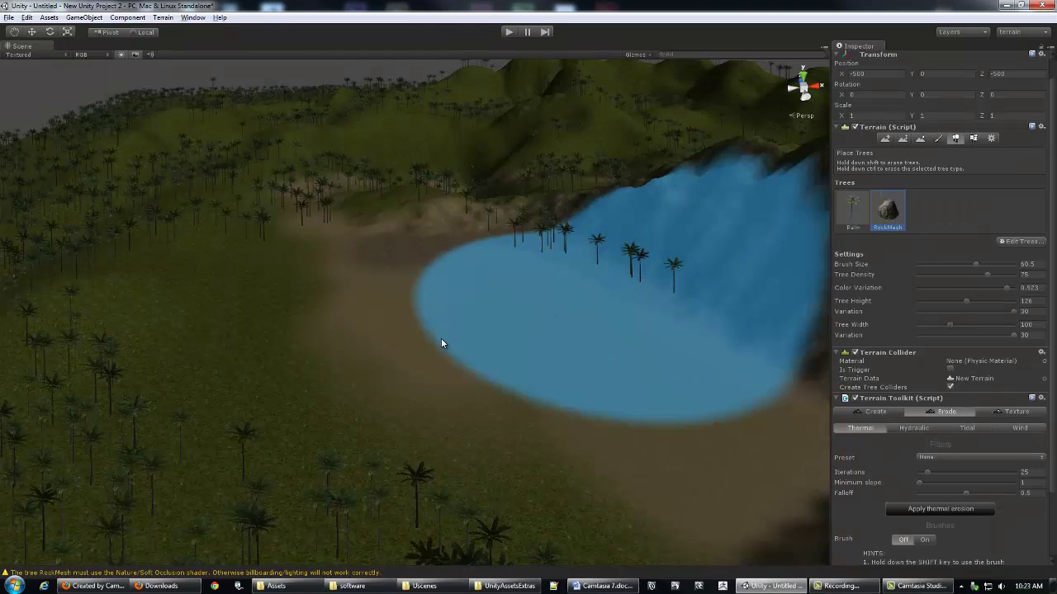
click(417, 313)
scroll(410, 318, up, 3)
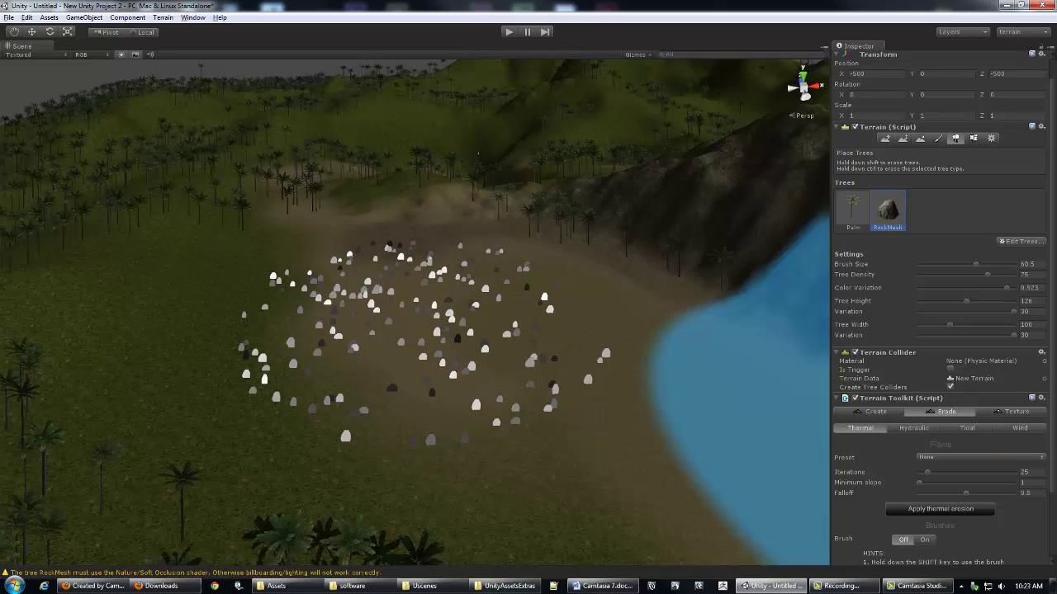